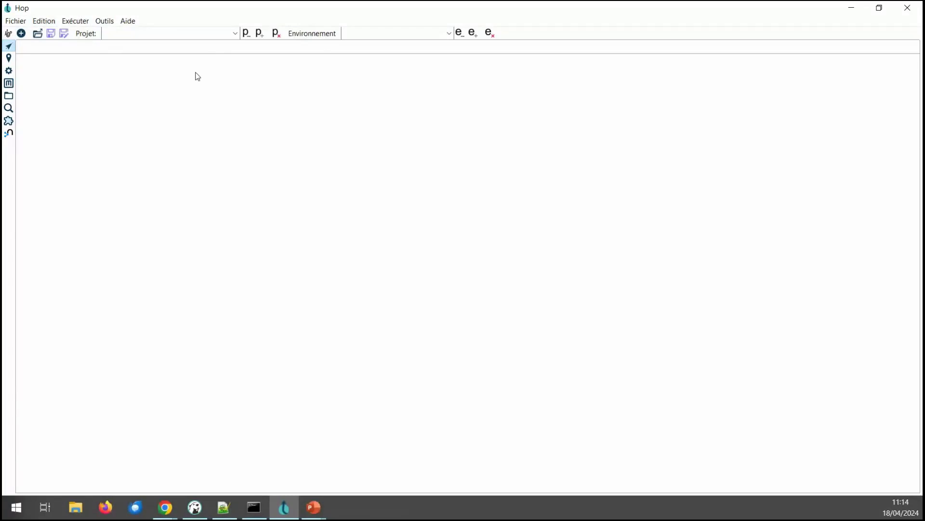
# Step: Name the new project 'Webinar HOP' and set its home folder to Documents\Webinar HOP
pyautogui.click(259, 37)
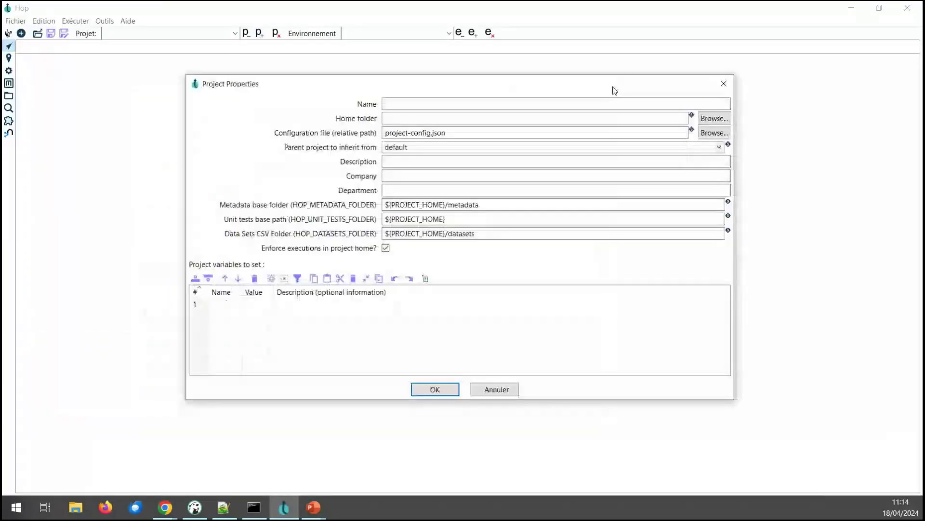
pyautogui.click(566, 104)
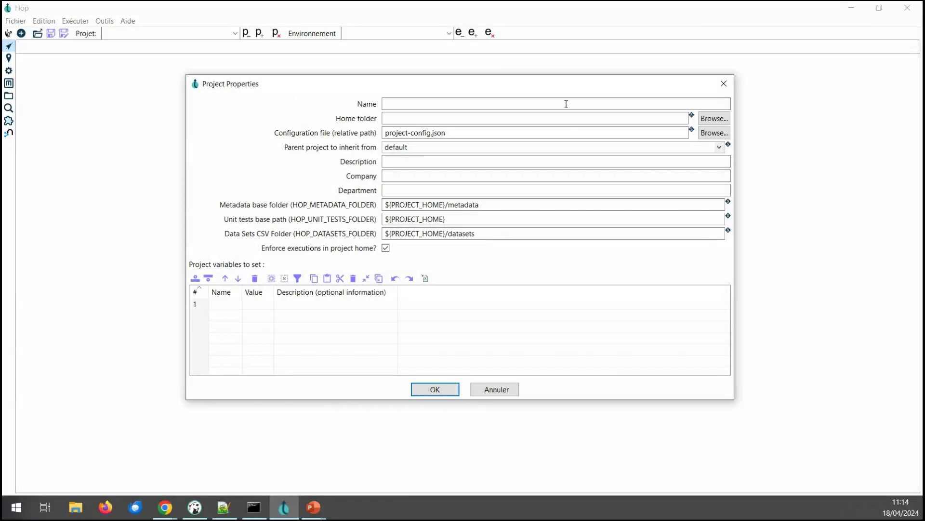
pyautogui.click(567, 104)
pyautogui.write('Webin')
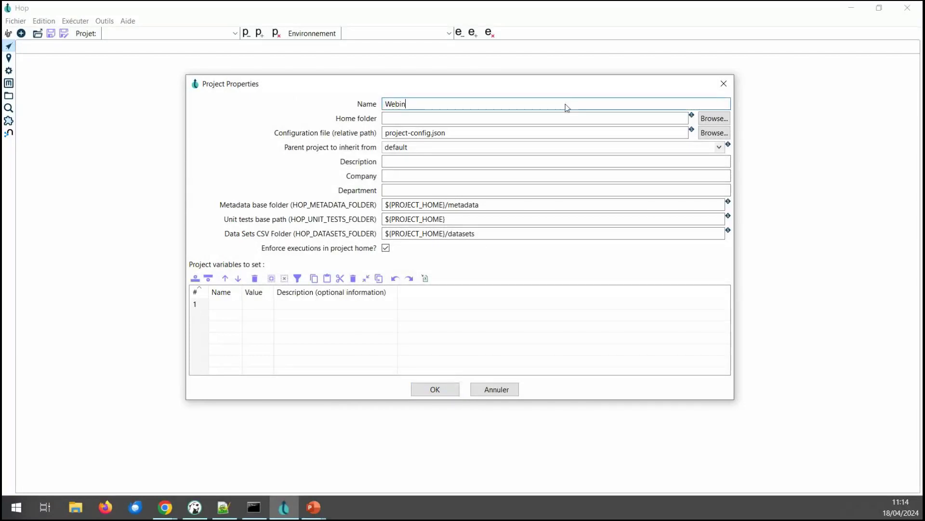
pyautogui.write('ar HOP')
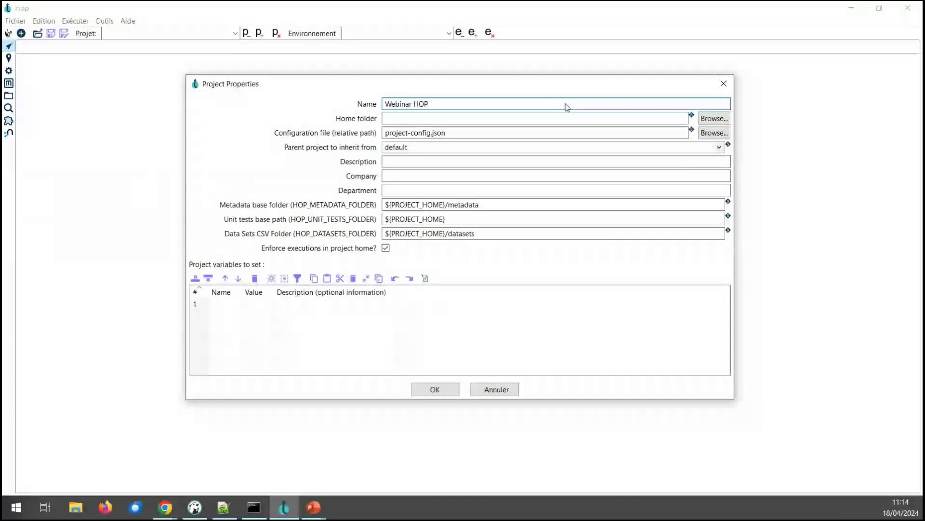
pyautogui.press('Tab')
pyautogui.click(714, 118)
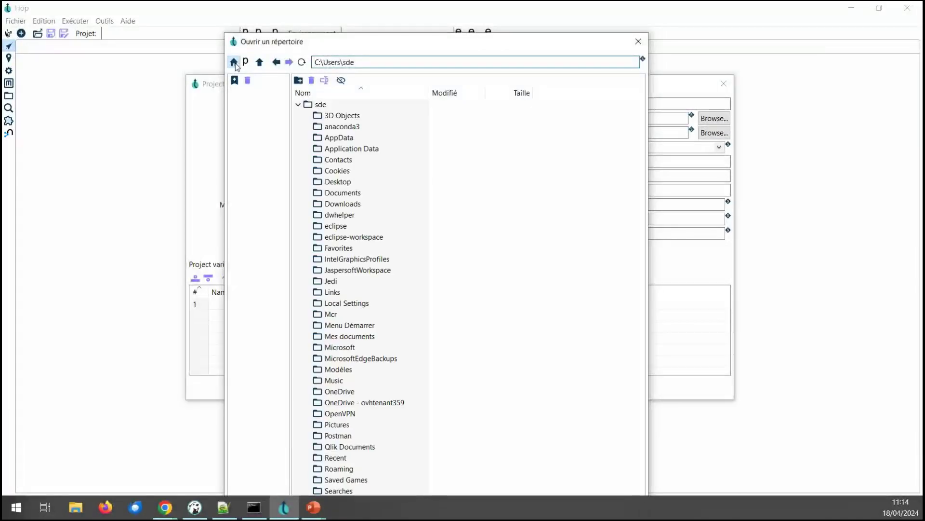
pyautogui.doubleClick(349, 193)
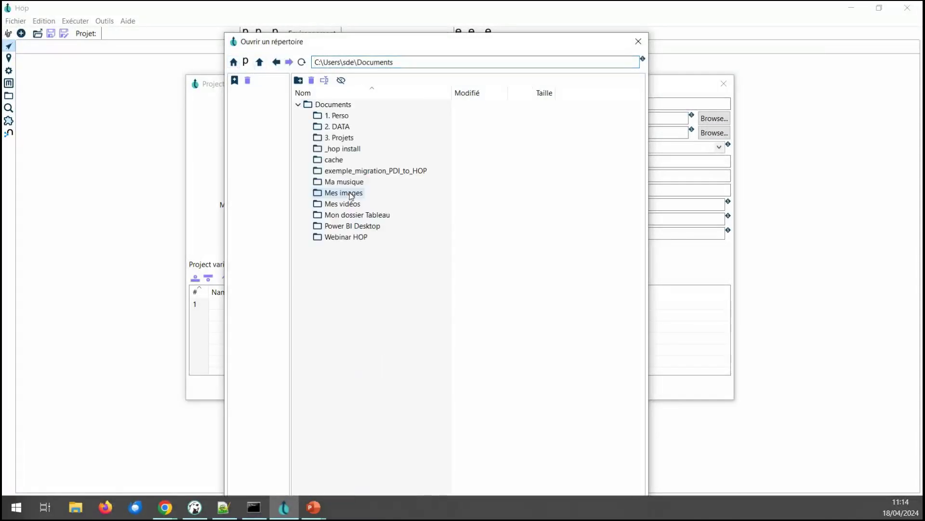
pyautogui.doubleClick(348, 236)
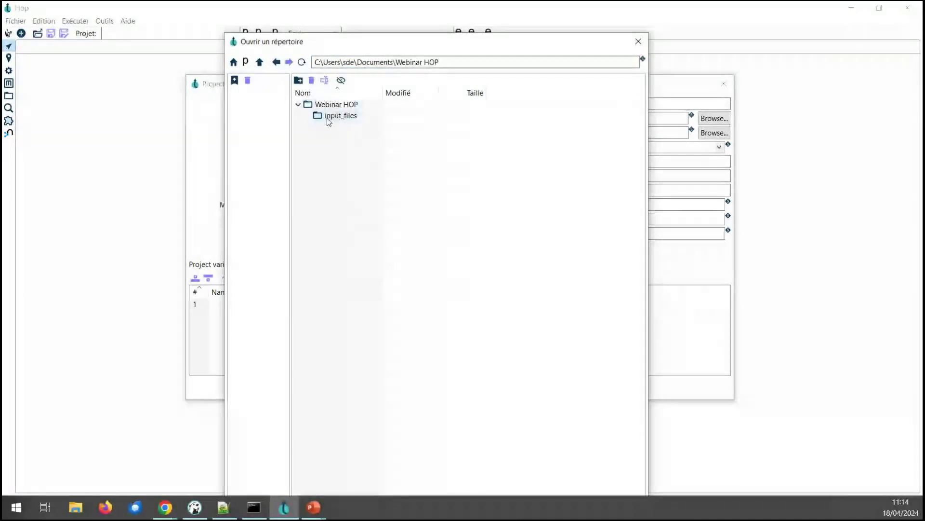
pyautogui.moveTo(521, 33); pyautogui.dragTo(513, 102)
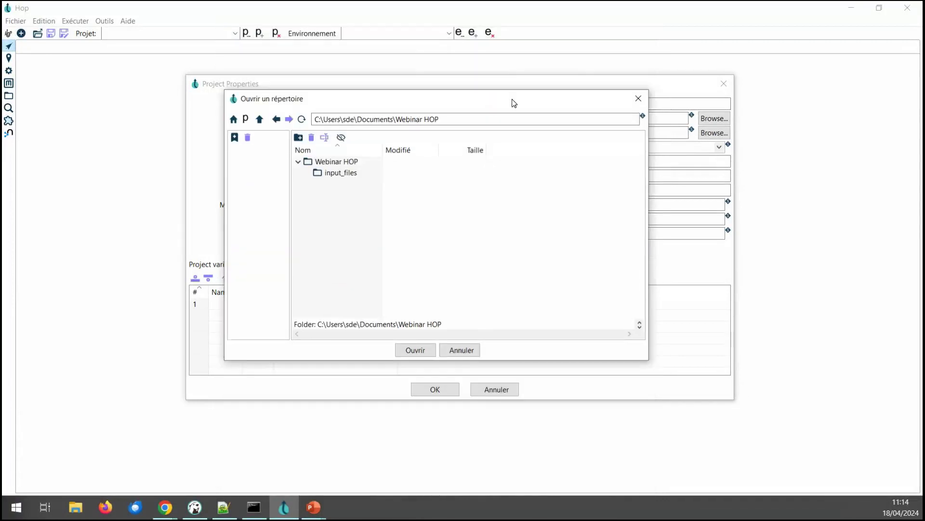
pyautogui.click(415, 343)
pyautogui.moveTo(527, 118); pyautogui.dragTo(372, 117)
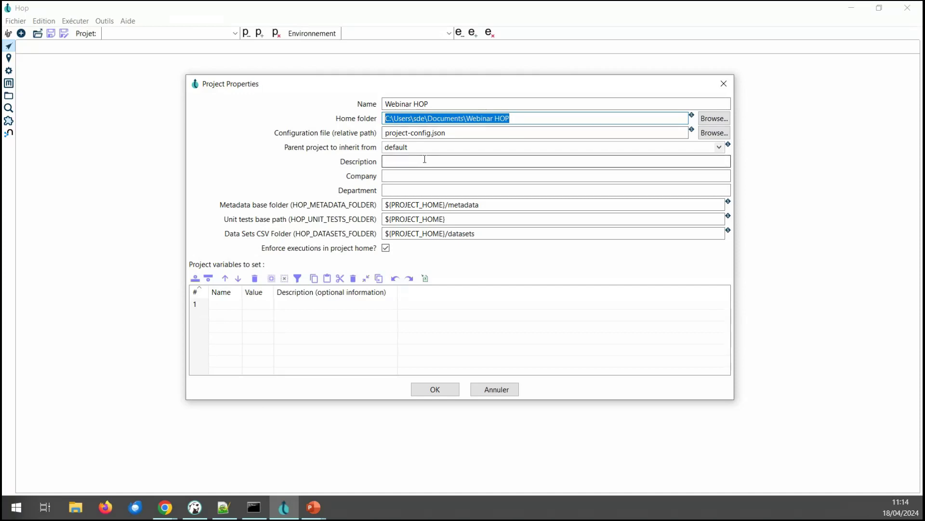
# Step: Enter description 'Webinar HOP' and company 'Atol CD', then create the project
pyautogui.click(455, 133)
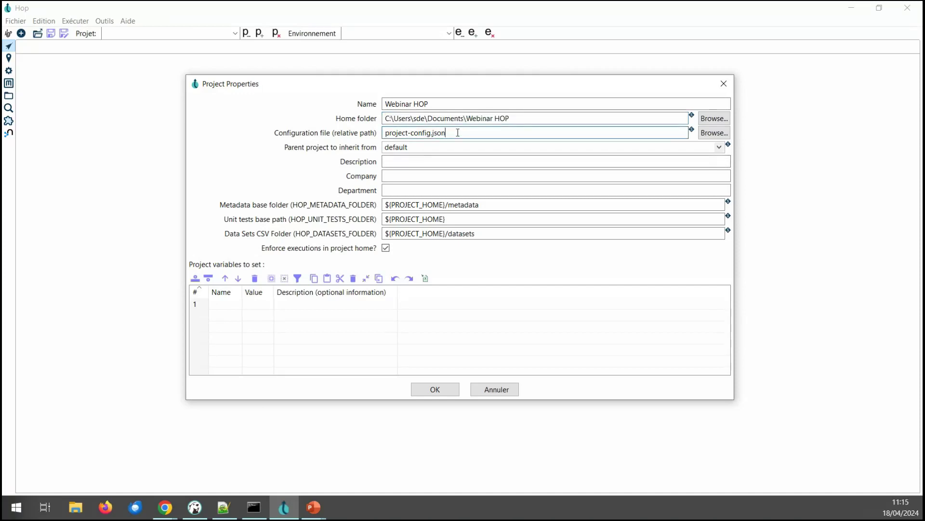
pyautogui.click(431, 161)
pyautogui.write('Webina')
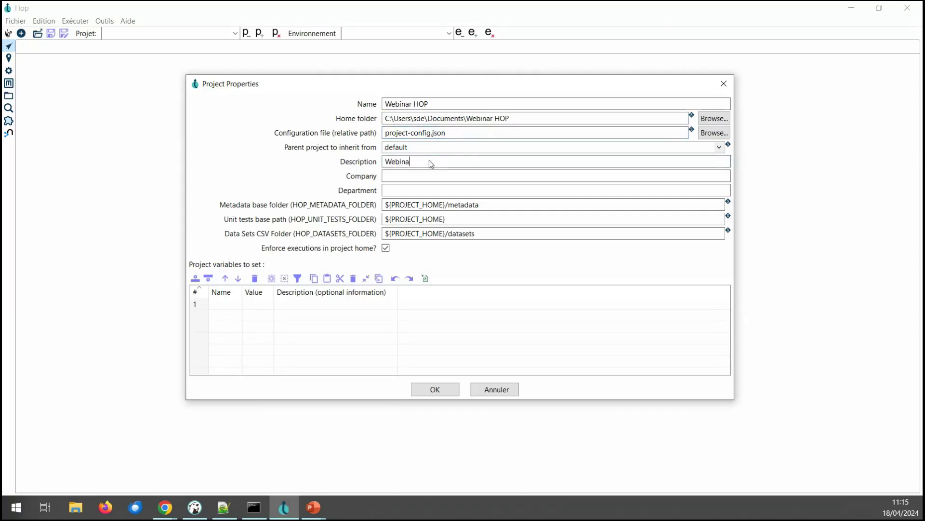
pyautogui.write('r HOP')
pyautogui.press('Tab')
pyautogui.write('Atol CD')
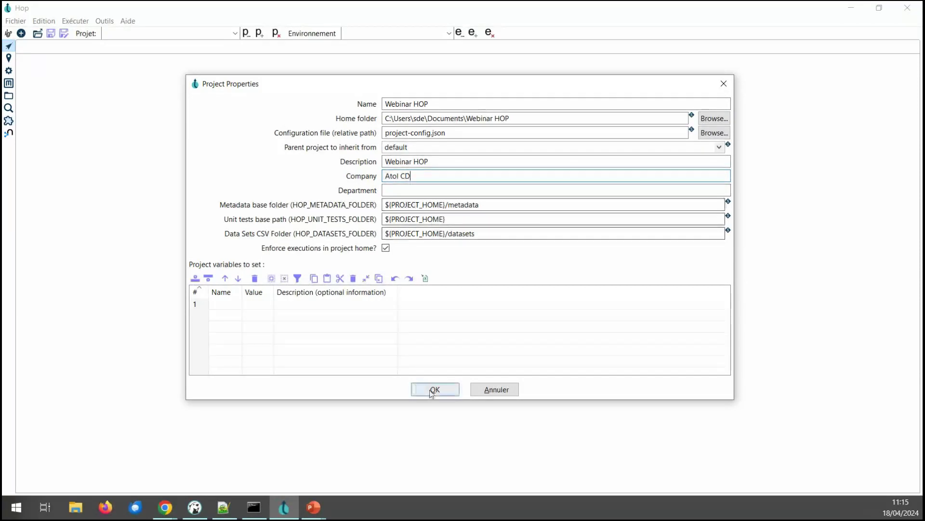
pyautogui.click(434, 390)
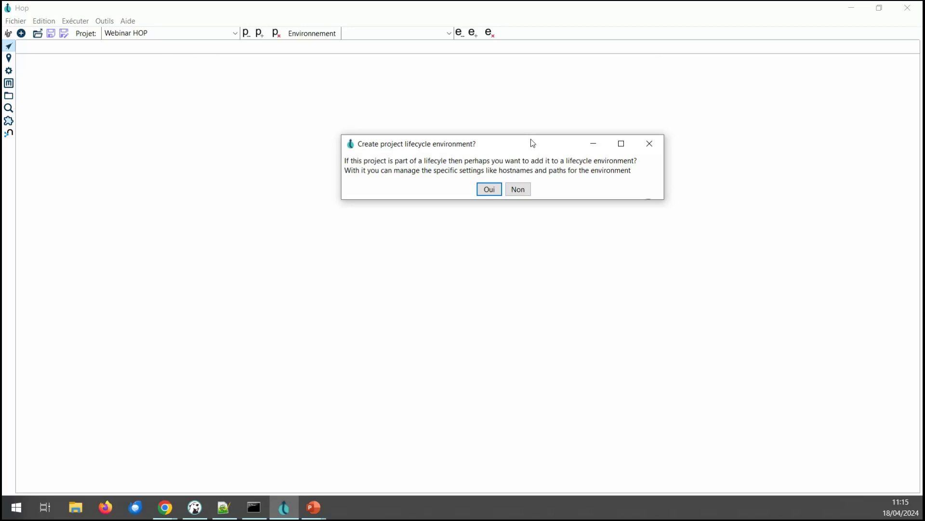
# Step: Create environment DEV with purpose Développement and save it
pyautogui.click(498, 188)
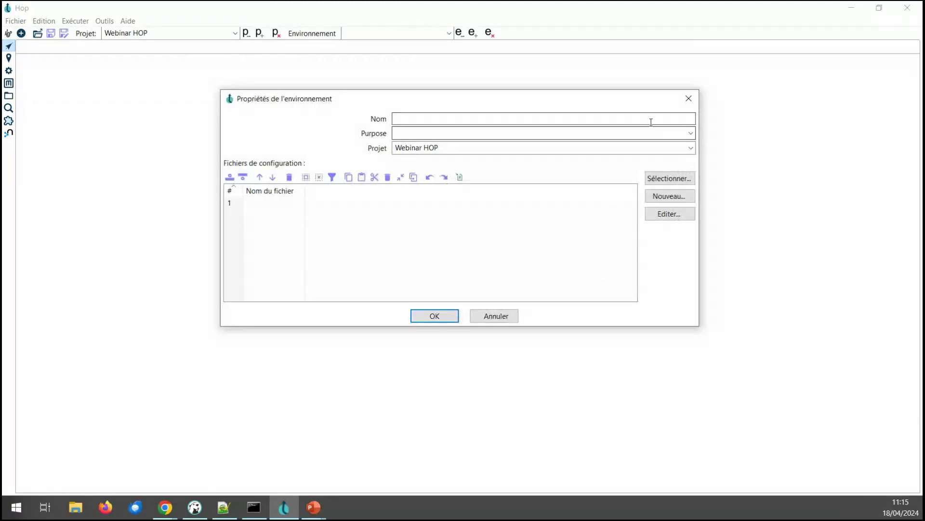
pyautogui.write('DEV')
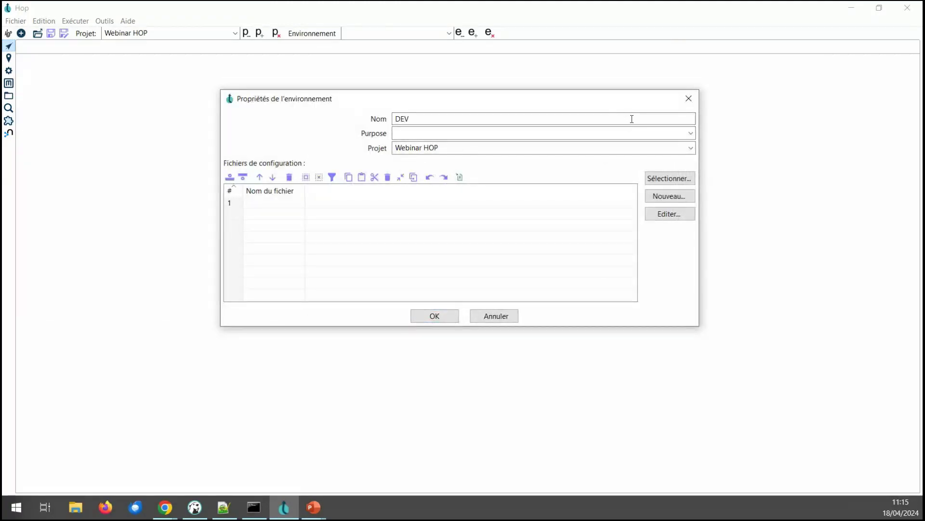
pyautogui.click(691, 133)
pyautogui.click(437, 143)
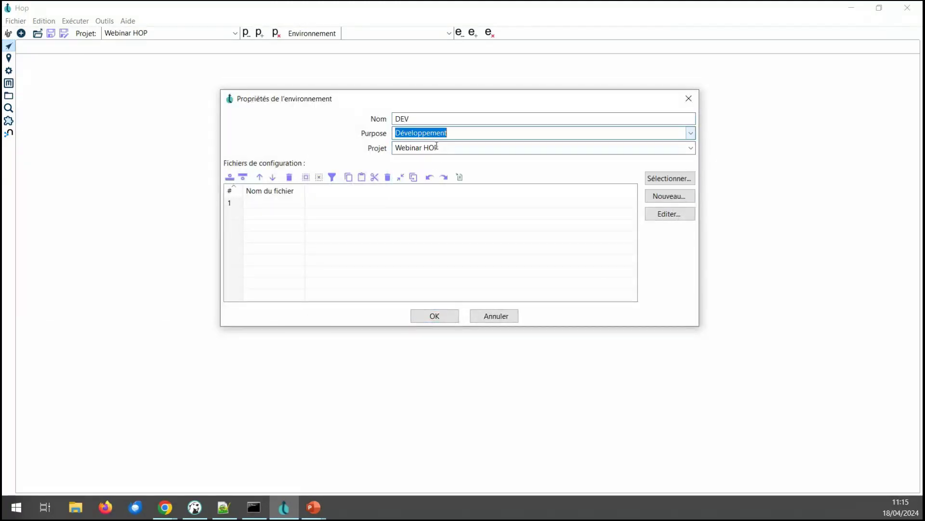
pyautogui.click(435, 316)
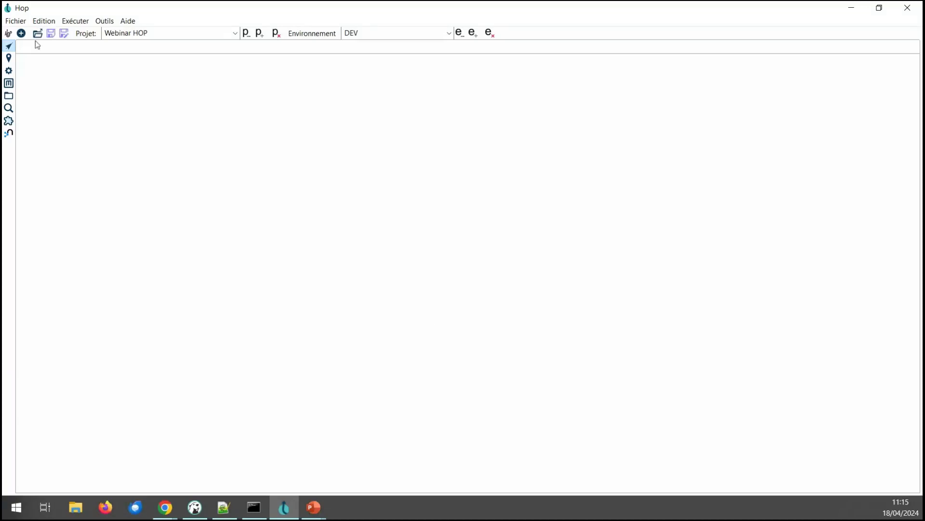
# Step: Create a new empty pipeline from the new-item chooser
pyautogui.click(21, 33)
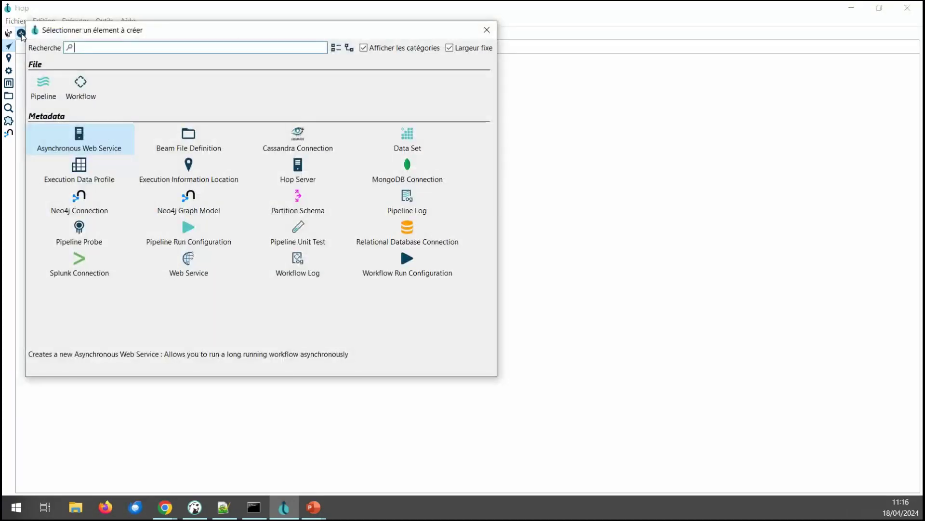
pyautogui.click(52, 92)
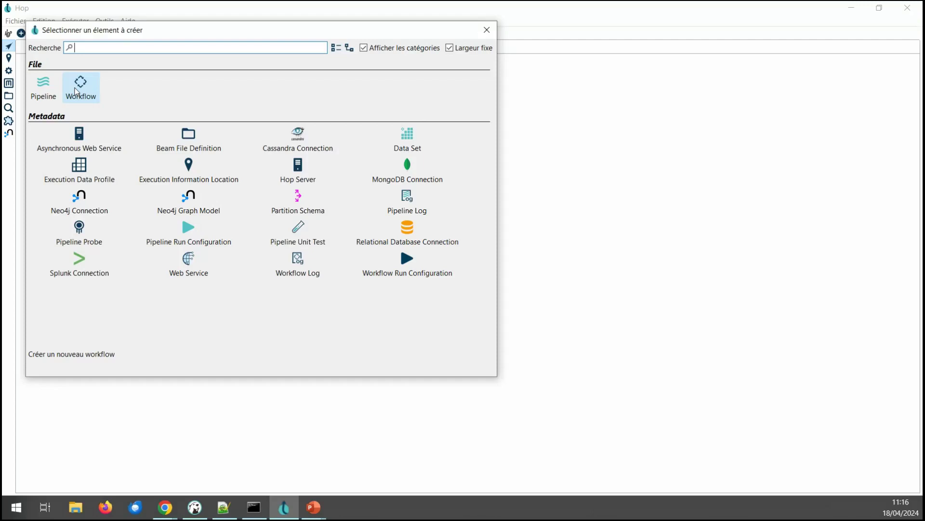
pyautogui.click(48, 94)
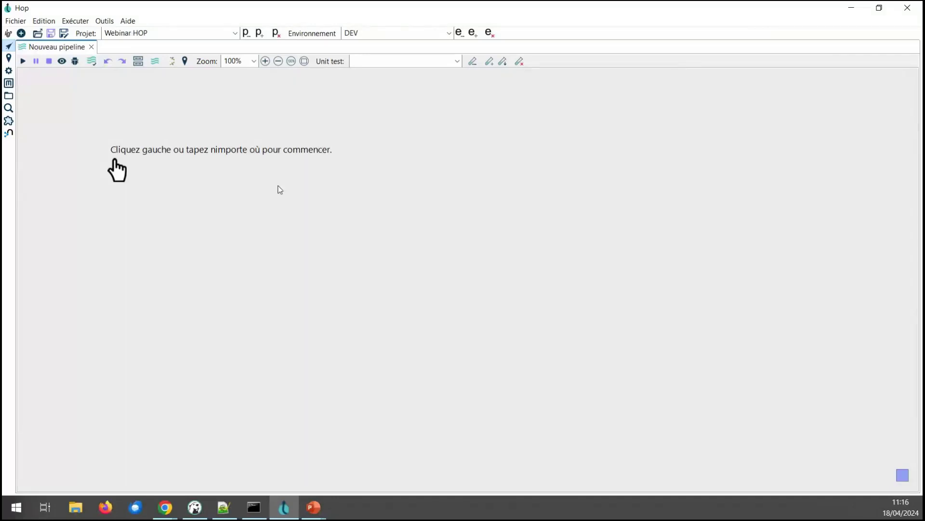
# Step: Bring up the transform picker and browse its categories, expanding Alimentation
pyautogui.click(254, 188)
pyautogui.moveTo(547, 147); pyautogui.dragTo(511, 66)
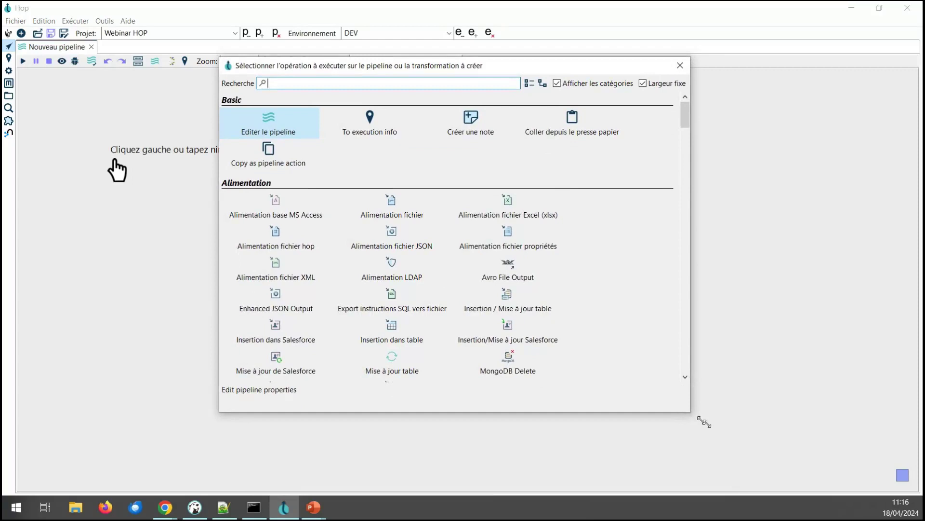
pyautogui.moveTo(691, 412); pyautogui.dragTo(801, 447)
pyautogui.scroll(-10, 805, 325)
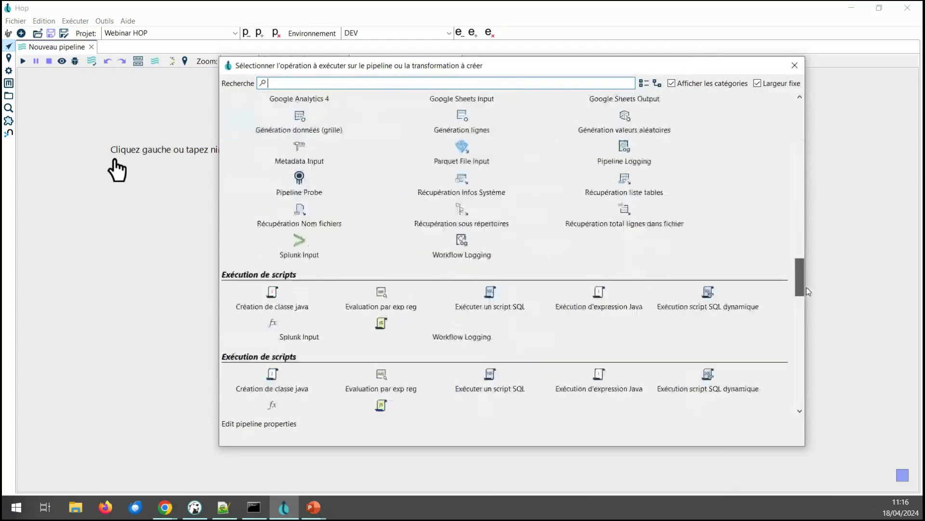
pyautogui.scroll(-5, 806, 325)
pyautogui.moveTo(801, 386); pyautogui.dragTo(798, 126)
pyautogui.scroll(2, 744, 166)
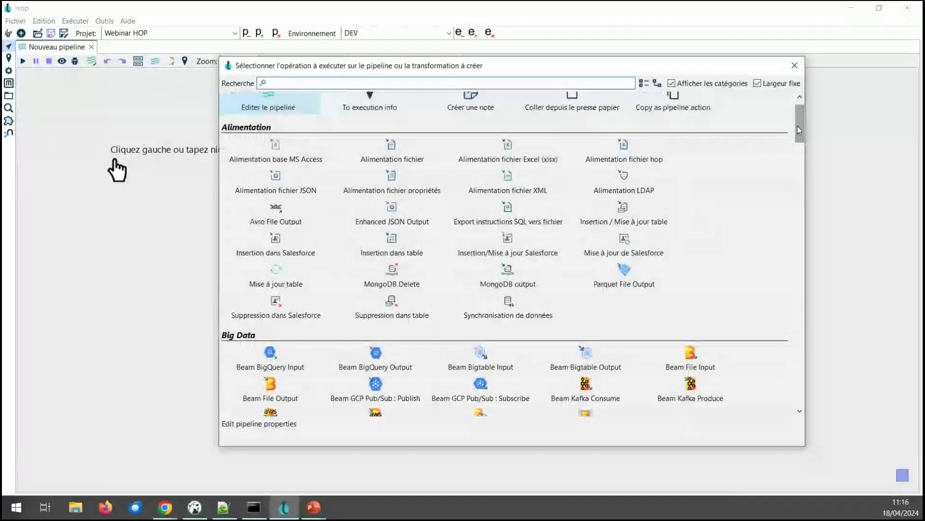
pyautogui.scroll(1, 744, 165)
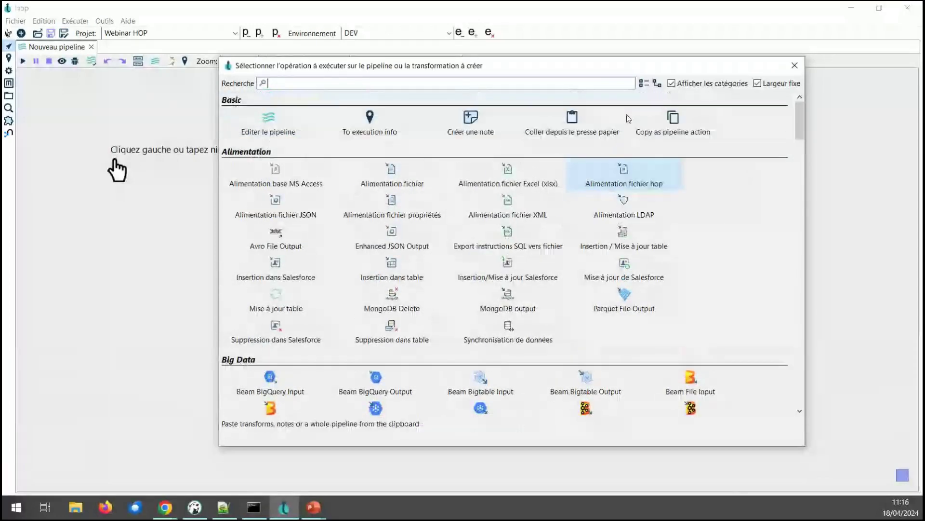
pyautogui.click(644, 83)
pyautogui.scroll(-5, 410, 263)
pyautogui.scroll(5, 413, 264)
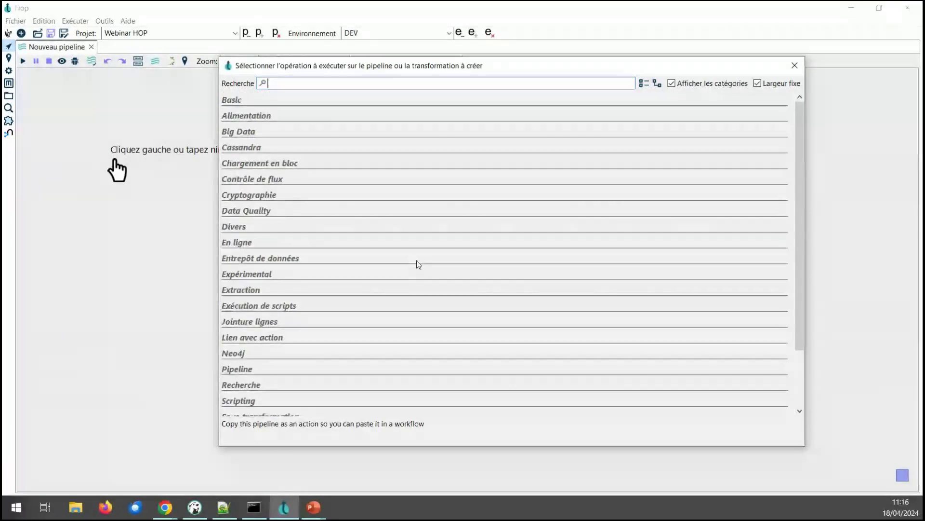
pyautogui.click(264, 117)
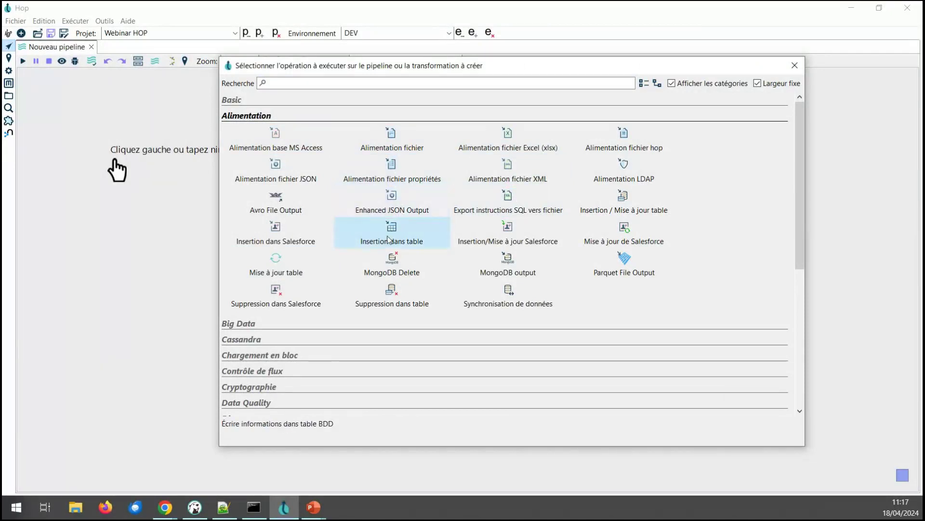
# Step: Search 'csv' and place the 'Extraction depuis fichier CSV' transform on the canvas
pyautogui.click(276, 85)
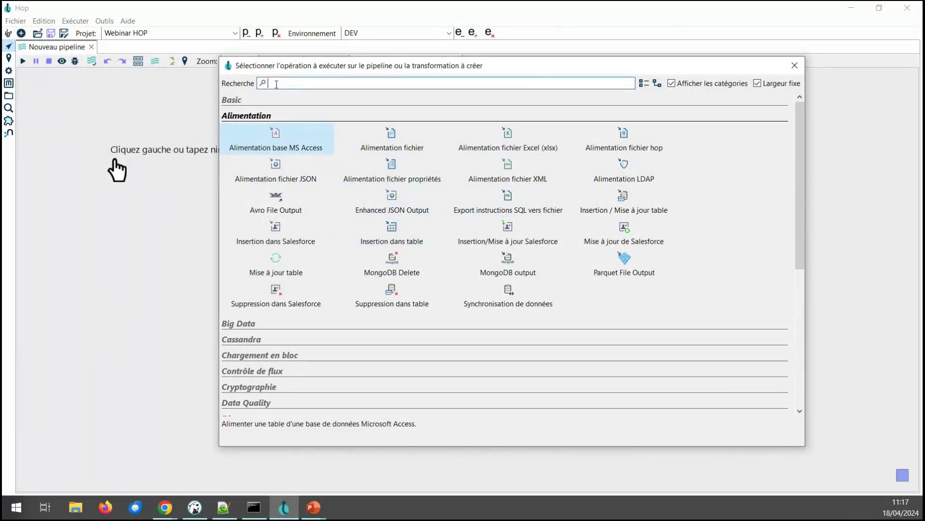
pyautogui.write('csv')
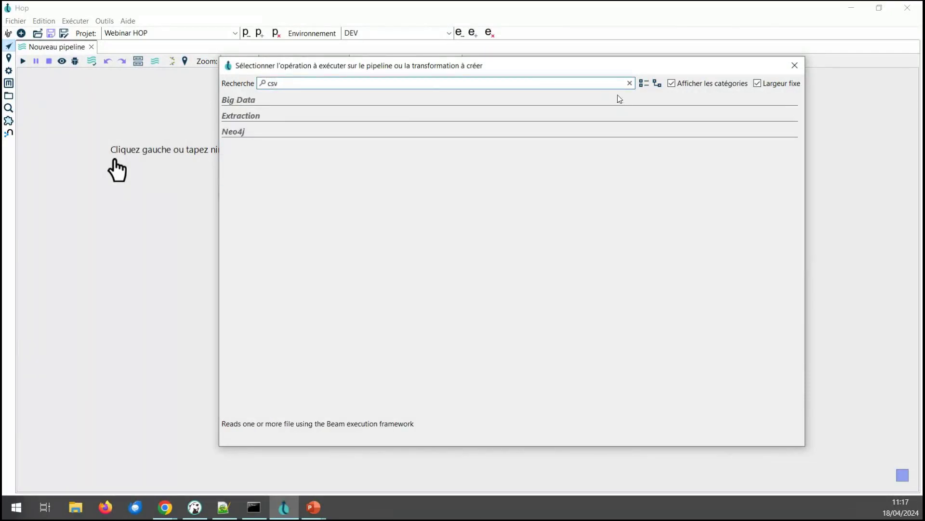
pyautogui.click(644, 83)
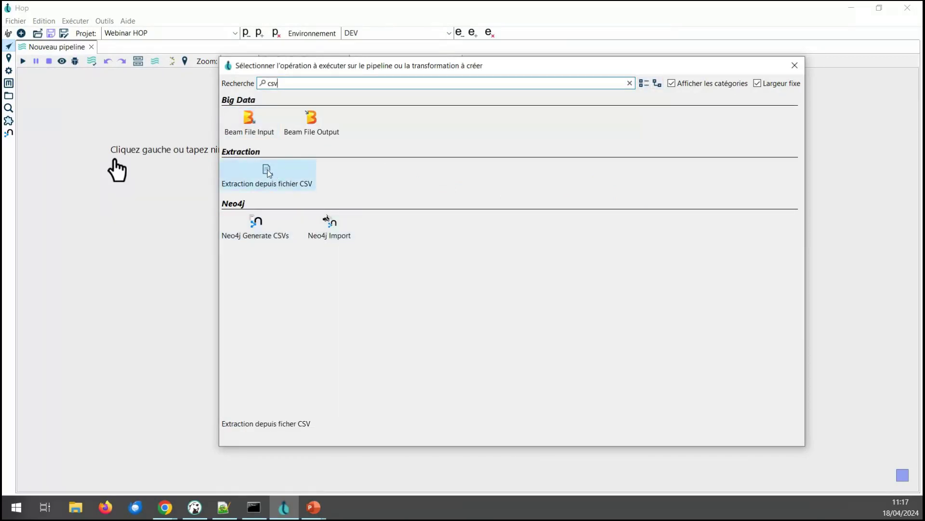
pyautogui.click(287, 85)
pyautogui.press('BackSpace')
pyautogui.press('BackSpace')
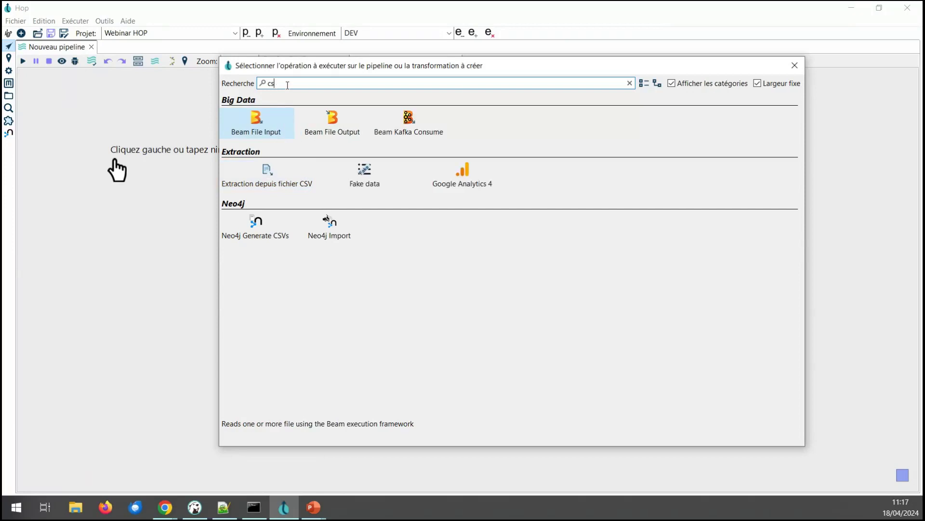
pyautogui.write('sv')
pyautogui.click(268, 174)
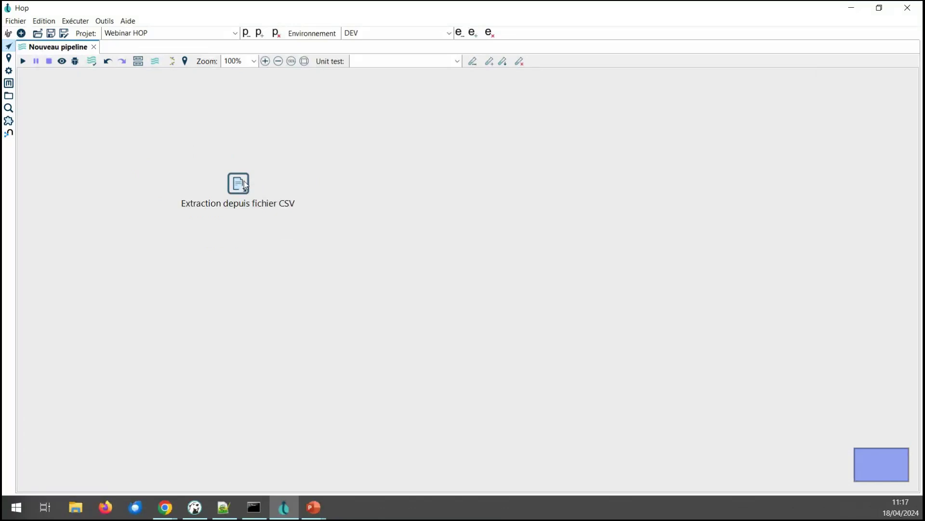
pyautogui.click(244, 185)
# Step: Set the CSV step's input file to input_files/caracteristiques-2022.csv
pyautogui.moveTo(573, 144); pyautogui.dragTo(689, 98)
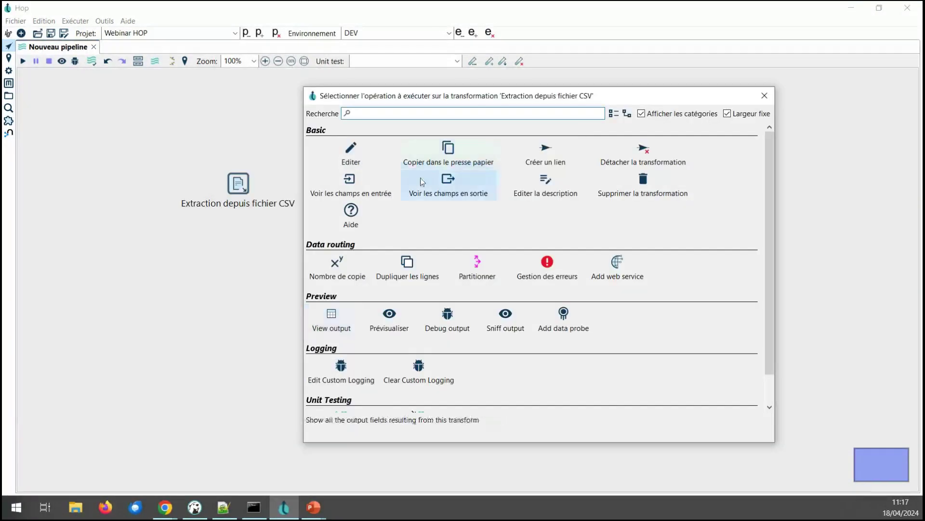
pyautogui.click(356, 151)
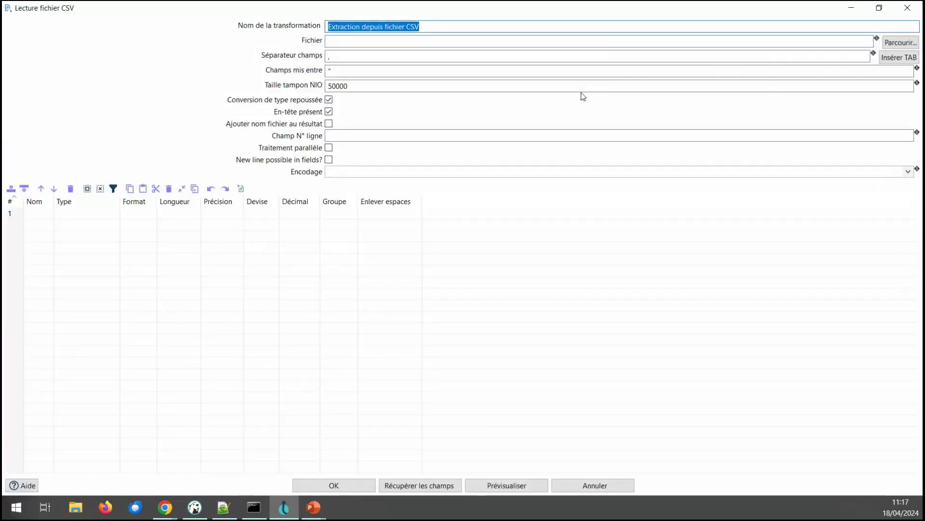
pyautogui.click(890, 43)
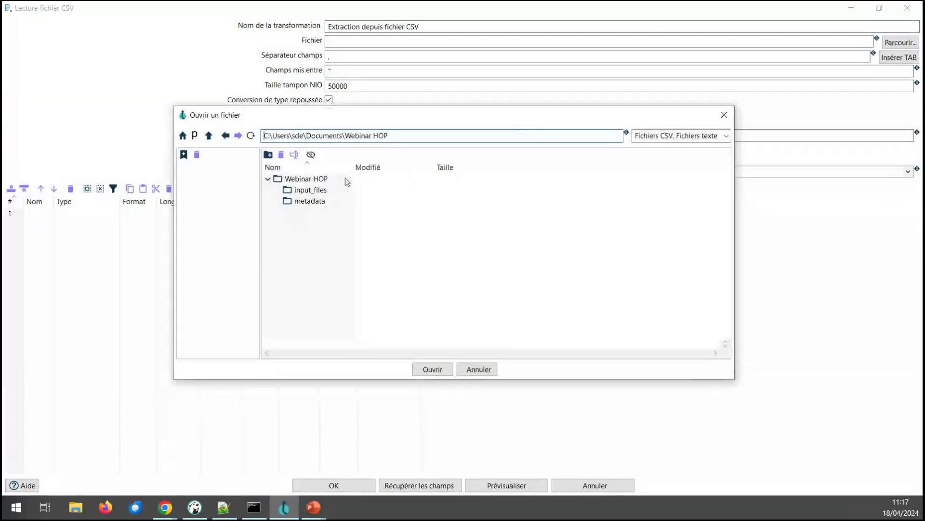
pyautogui.doubleClick(314, 192)
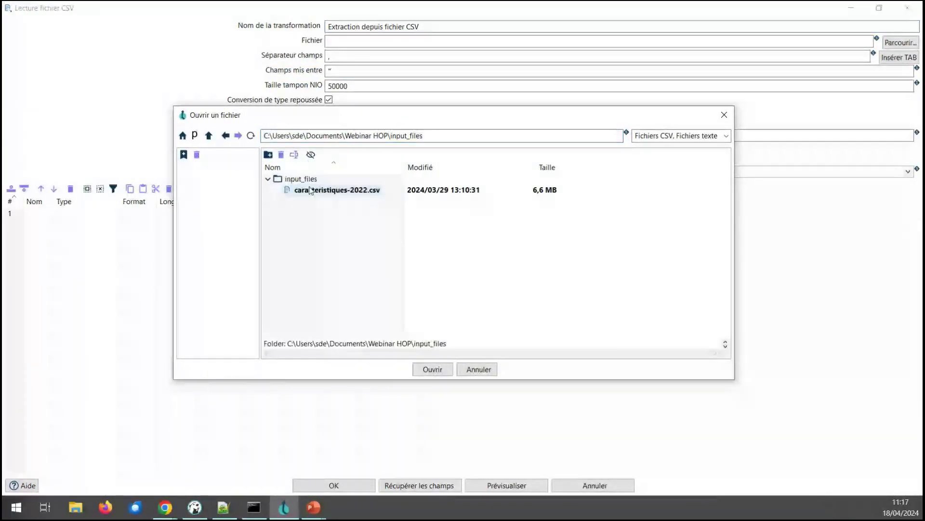
pyautogui.doubleClick(294, 192)
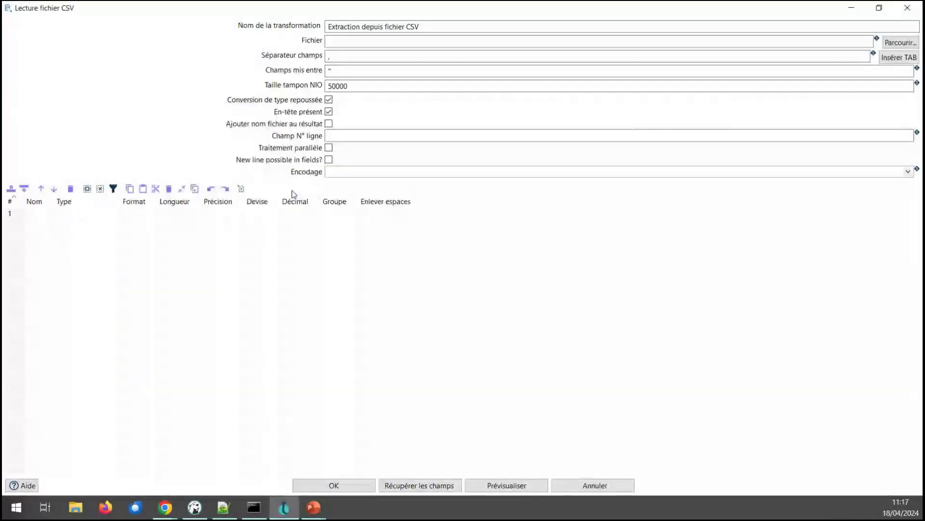
# Step: Use ';' as the separator, turn off deferred type conversion, and fetch the fields
pyautogui.click(330, 56)
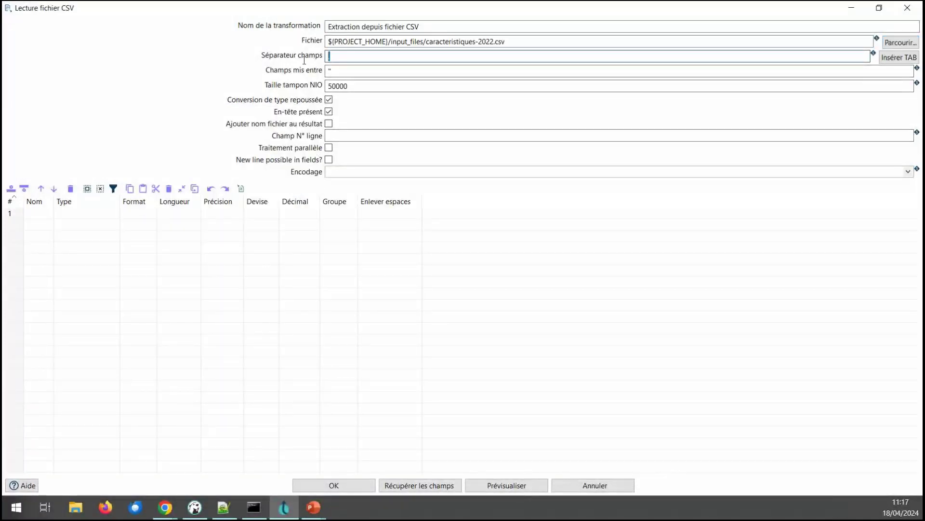
pyautogui.press('BackSpace')
pyautogui.write(';')
pyautogui.click(329, 100)
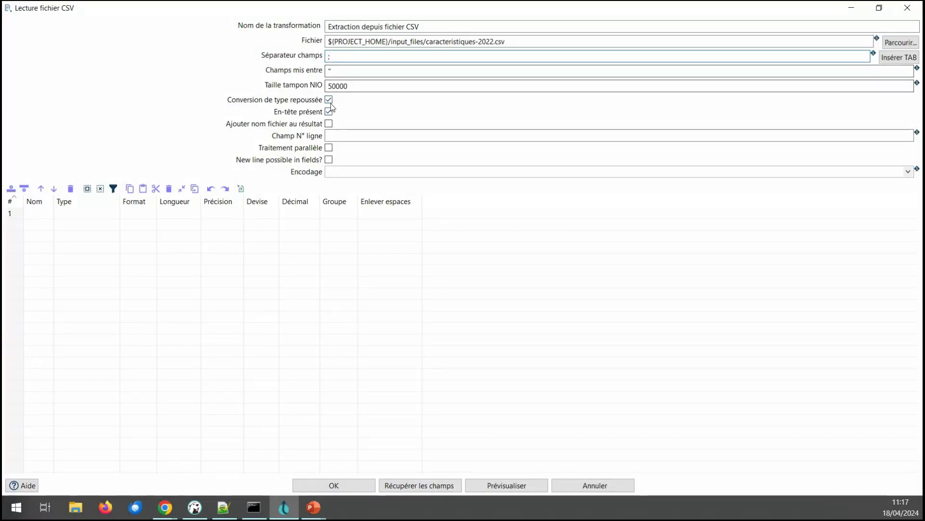
pyautogui.click(435, 482)
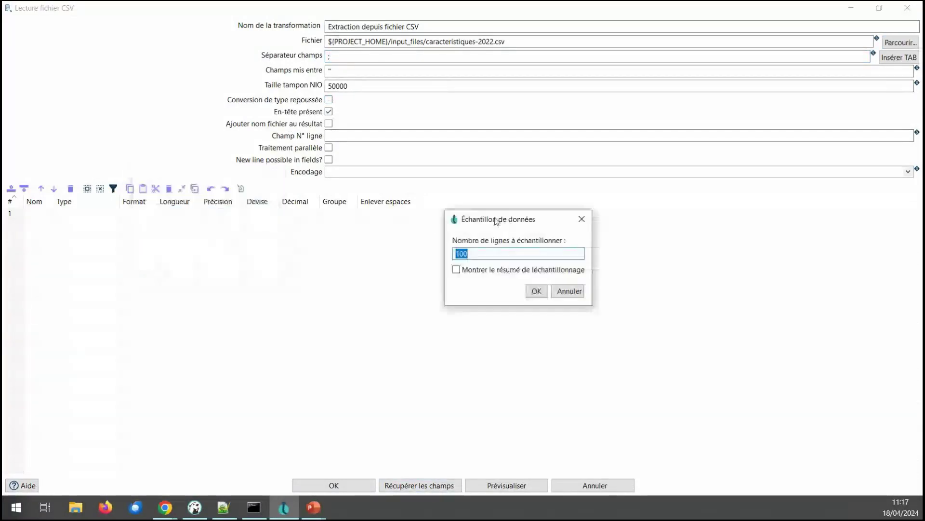
# Step: Fetch the CSV fields using a 1000-row sample
pyautogui.press('End')
pyautogui.write('0')
pyautogui.click(534, 295)
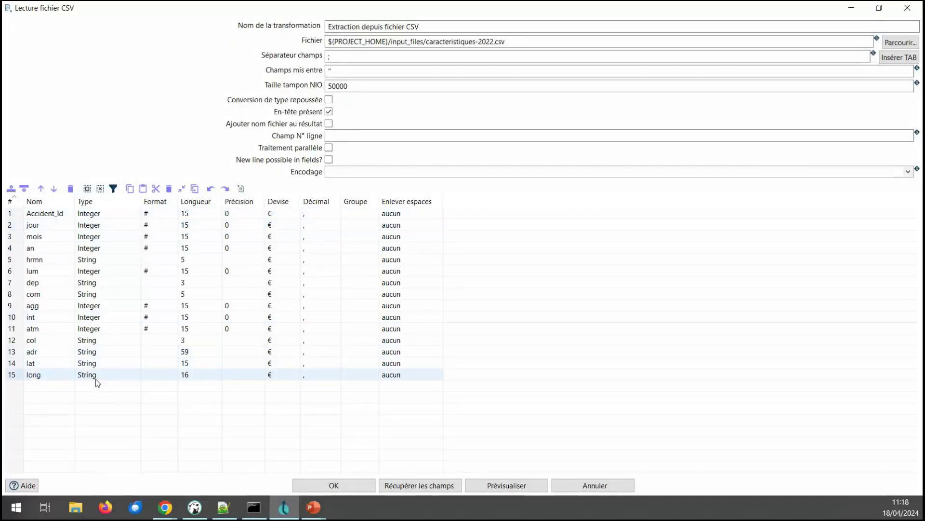
# Step: Change the types of fields agg, int and atm to String
pyautogui.click(100, 308)
pyautogui.click(135, 306)
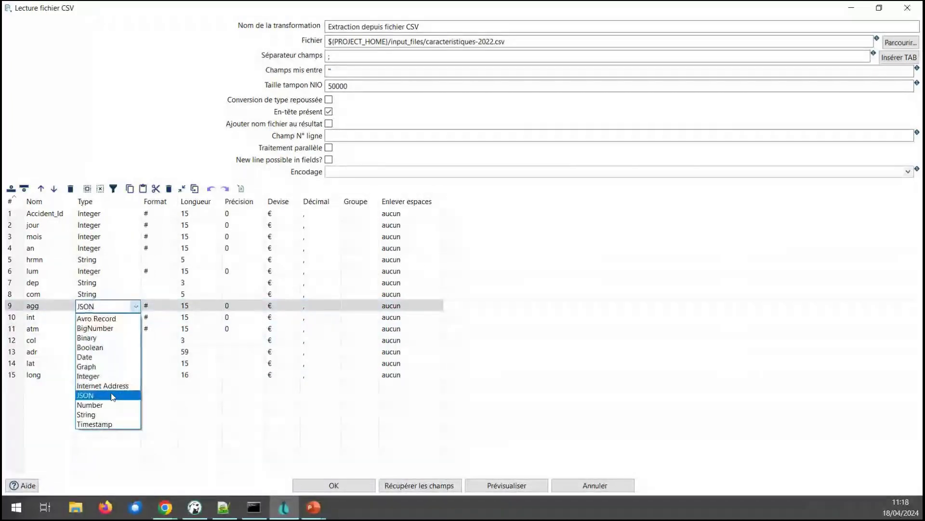
pyautogui.click(113, 415)
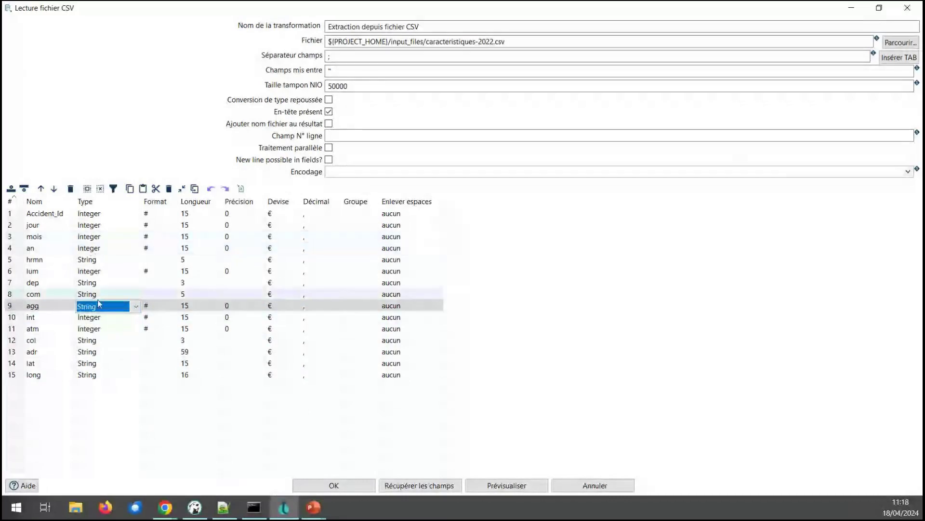
pyautogui.click(108, 318)
pyautogui.click(136, 318)
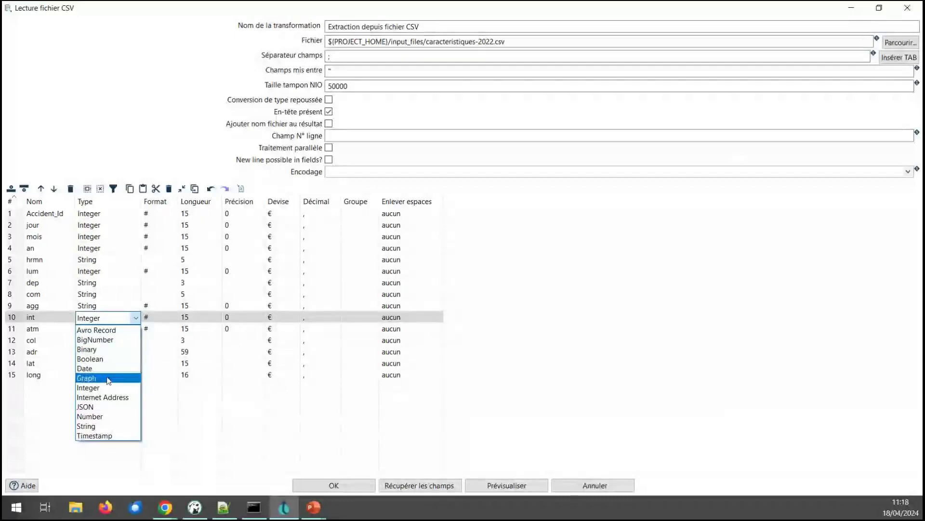
pyautogui.click(101, 427)
pyautogui.click(126, 330)
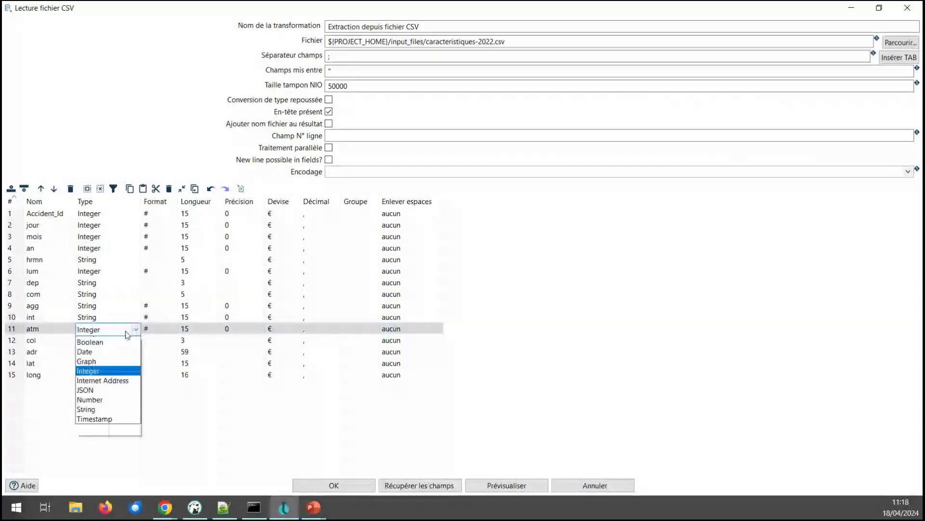
pyautogui.click(124, 425)
# Step: Clear the Longueur values of the fields from dep onward
pyautogui.click(183, 293)
pyautogui.click(183, 285)
pyautogui.click(187, 288)
pyautogui.press('Delete')
pyautogui.press('Down')
pyautogui.press('Delete')
pyautogui.press('Down')
pyautogui.press('Delete')
pyautogui.press('Down')
pyautogui.press('Delete')
pyautogui.press('Down')
pyautogui.press('Delete')
pyautogui.press('Down')
pyautogui.press('Delete')
pyautogui.press('Down')
pyautogui.press('Delete')
pyautogui.press('Down')
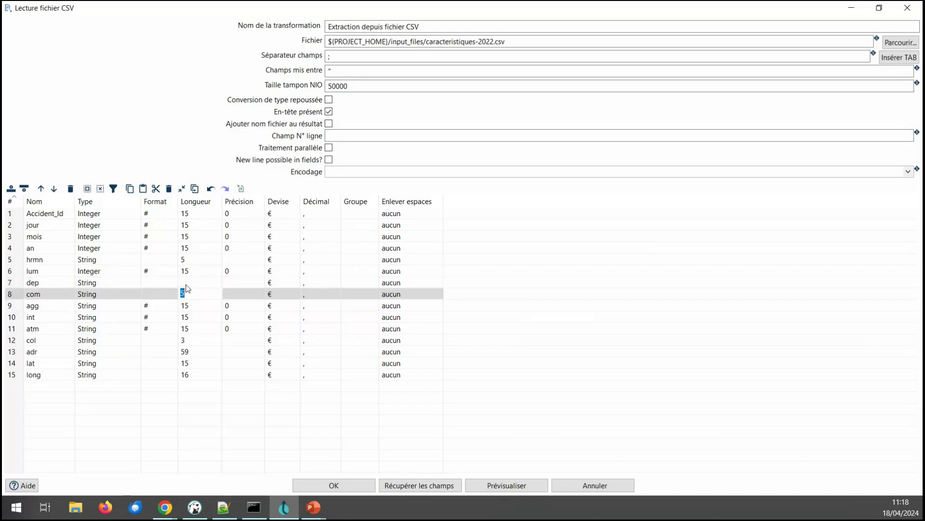
pyautogui.press('Delete')
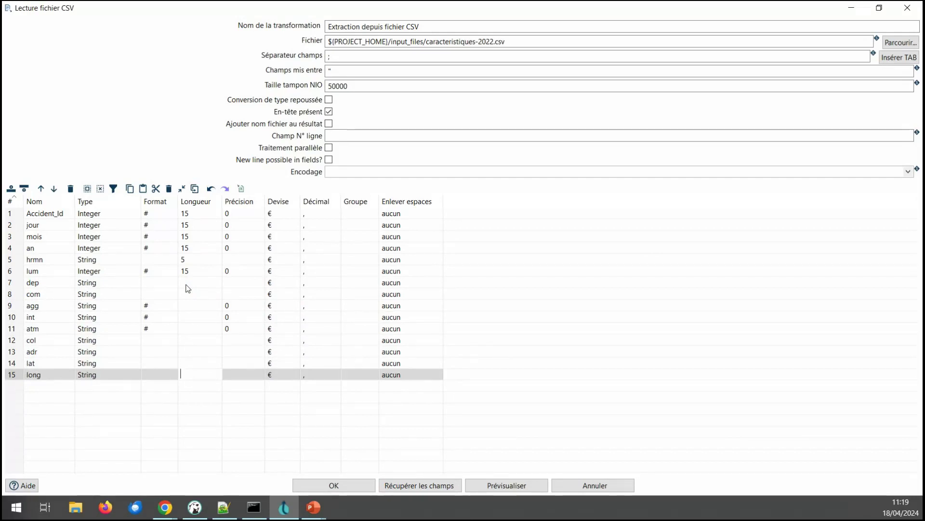
pyautogui.click(510, 488)
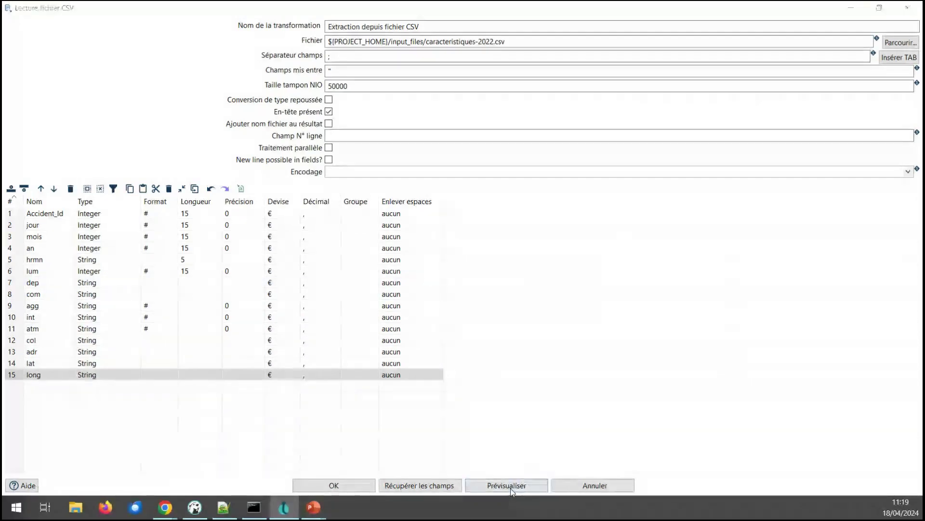
# Step: Review a 1000-row preview of the accident data twice, then close the preview and CSV dialog
pyautogui.click(477, 270)
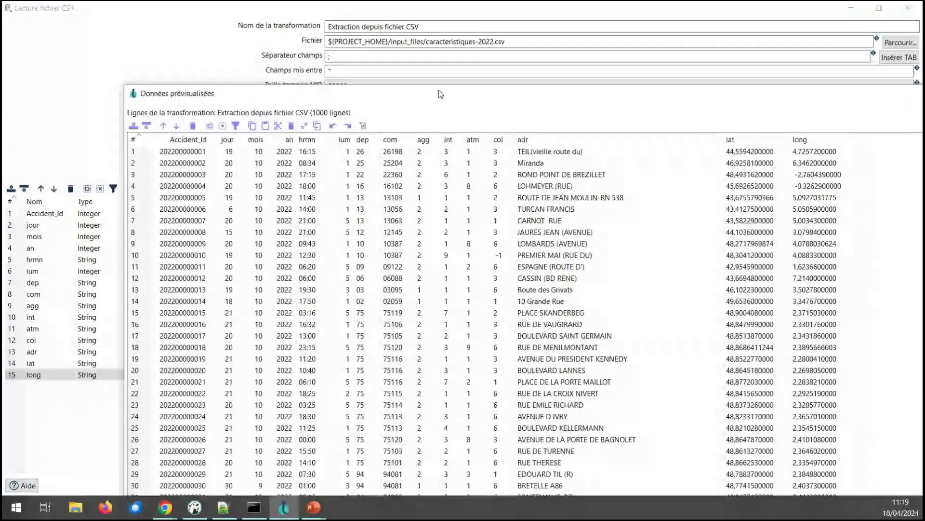
pyautogui.doubleClick(153, 129)
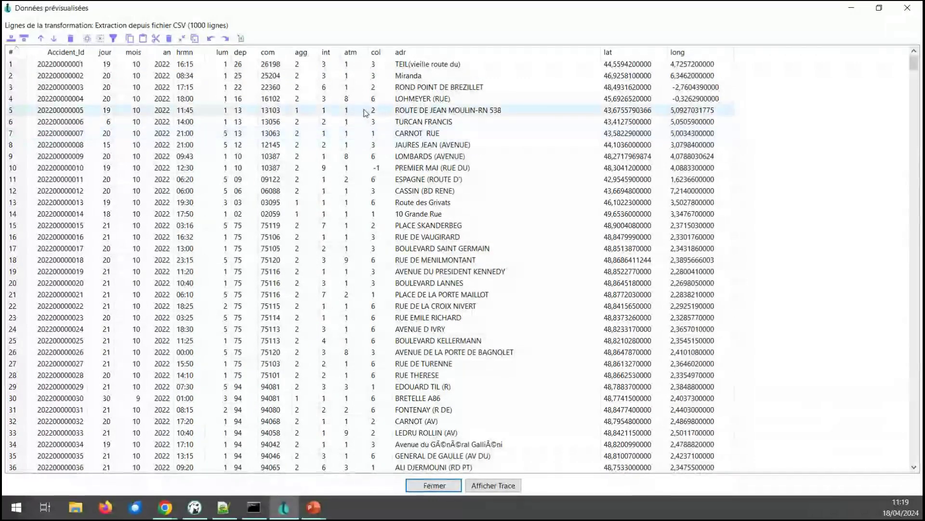
pyautogui.click(439, 484)
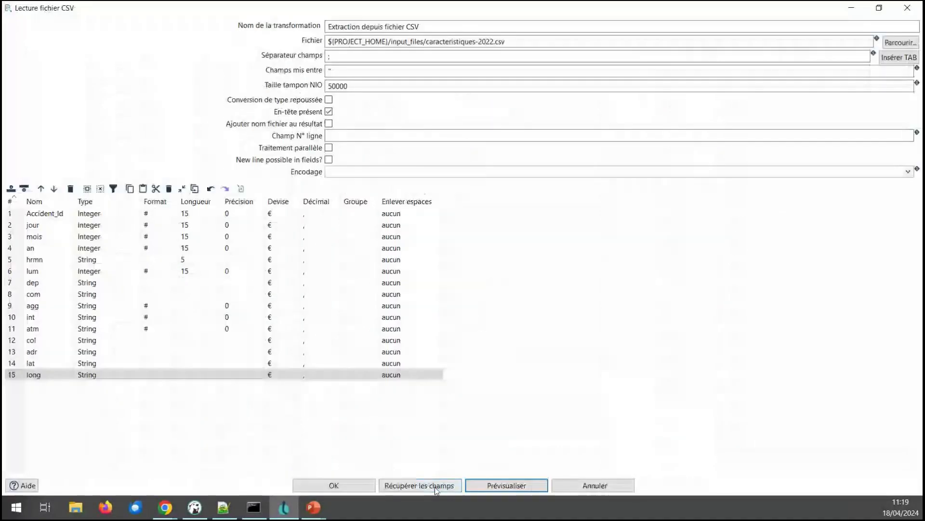
pyautogui.click(470, 486)
pyautogui.click(477, 271)
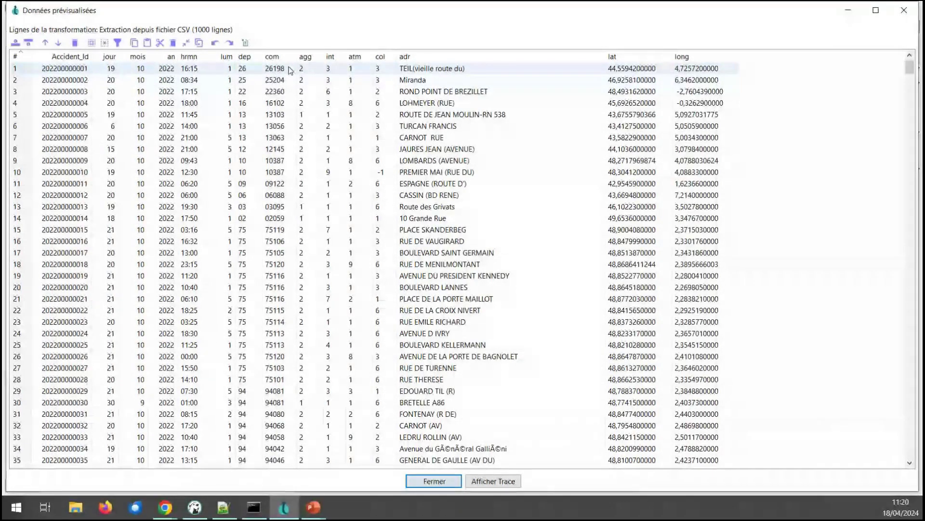
pyautogui.click(418, 481)
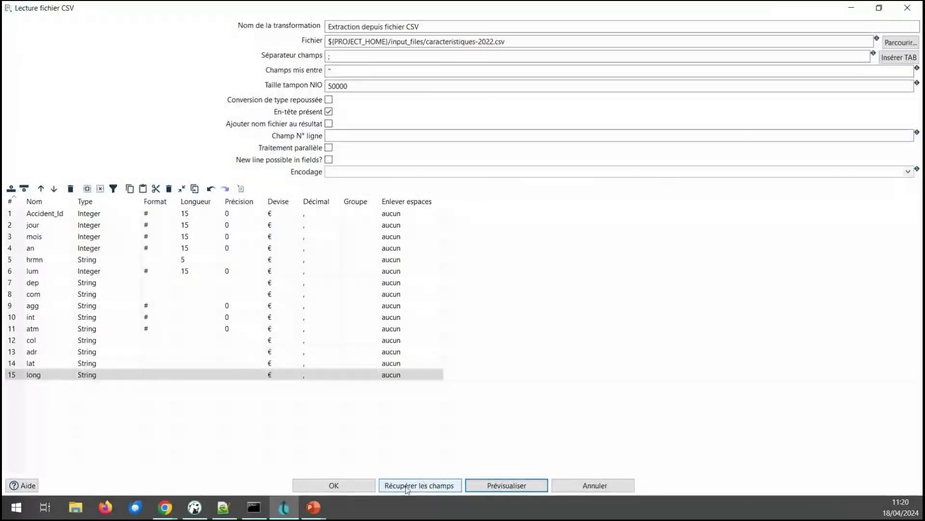
pyautogui.click(331, 487)
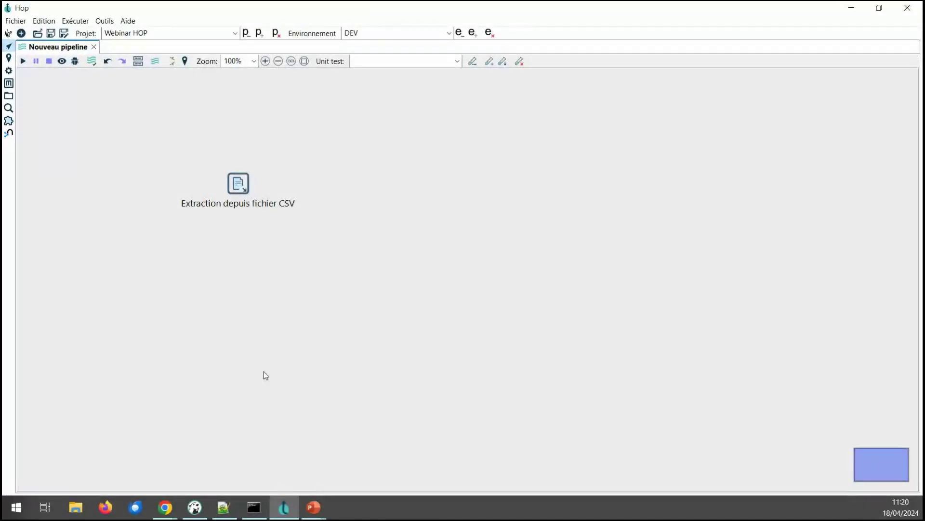
# Step: Add a 'Recherche dans base de données' transform from the Recherche category
pyautogui.click(402, 187)
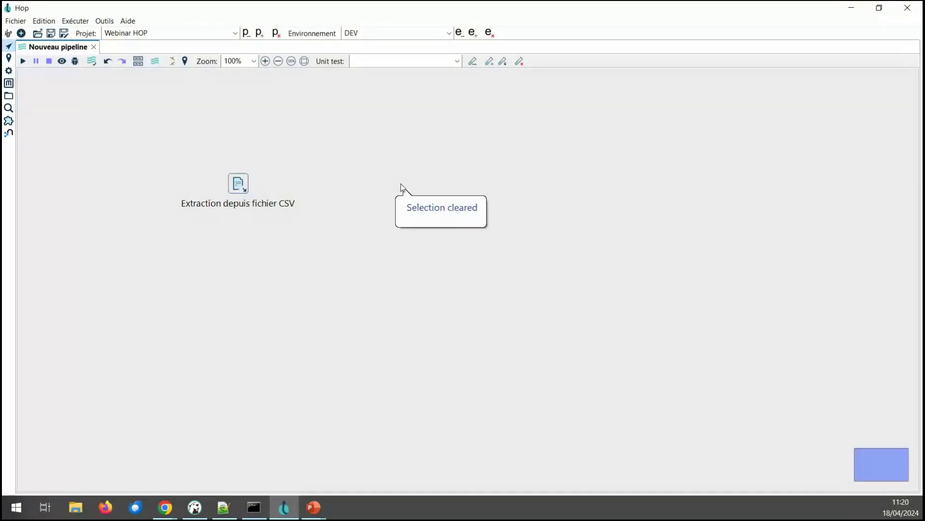
pyautogui.click(402, 187)
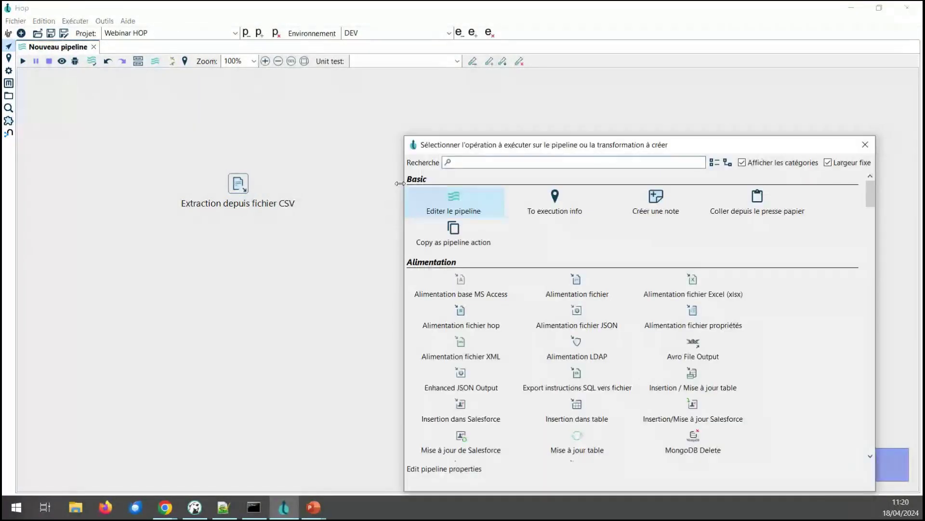
pyautogui.click(714, 162)
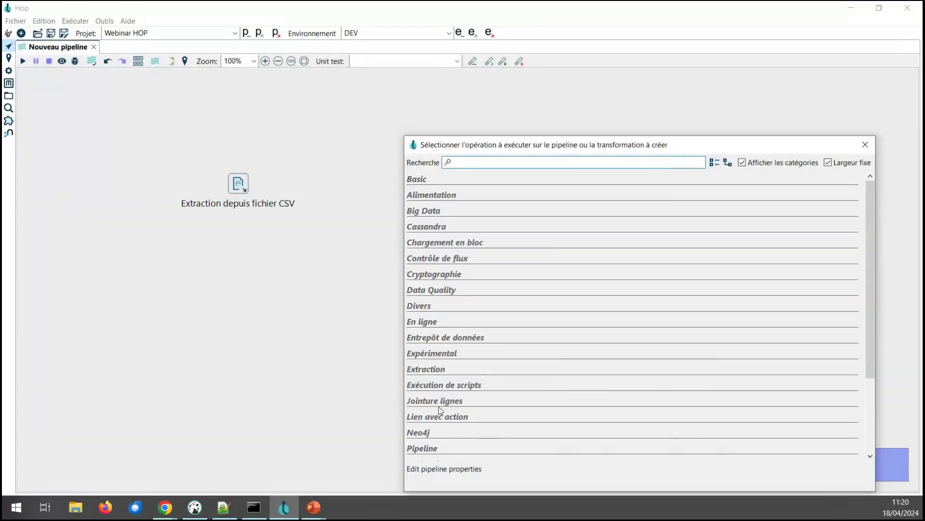
pyautogui.moveTo(869, 341); pyautogui.dragTo(867, 418)
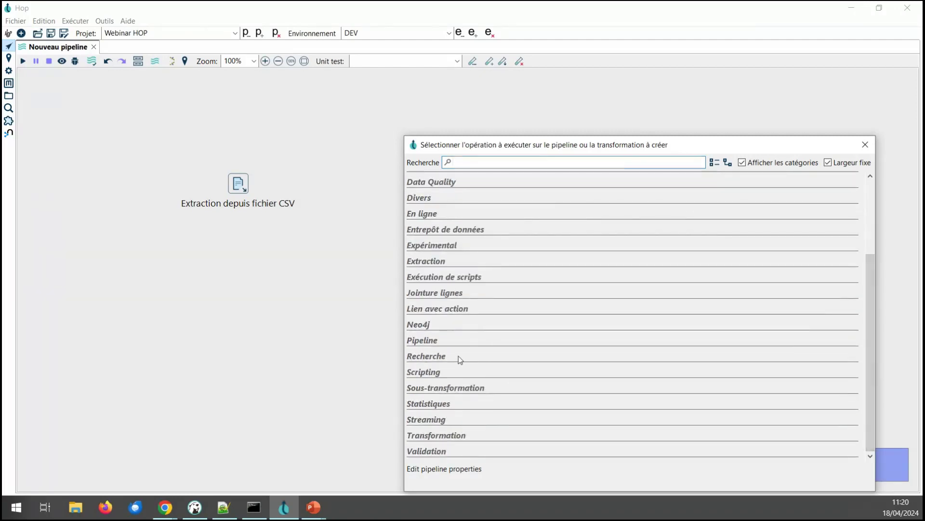
pyautogui.click(426, 357)
pyautogui.moveTo(451, 145); pyautogui.dragTo(271, 92)
pyautogui.moveTo(691, 284); pyautogui.dragTo(695, 334)
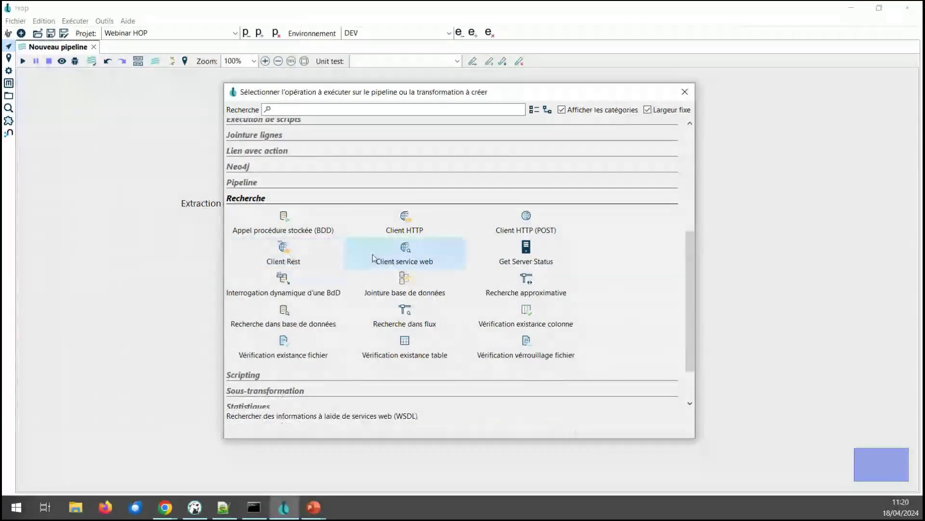
pyautogui.click(286, 314)
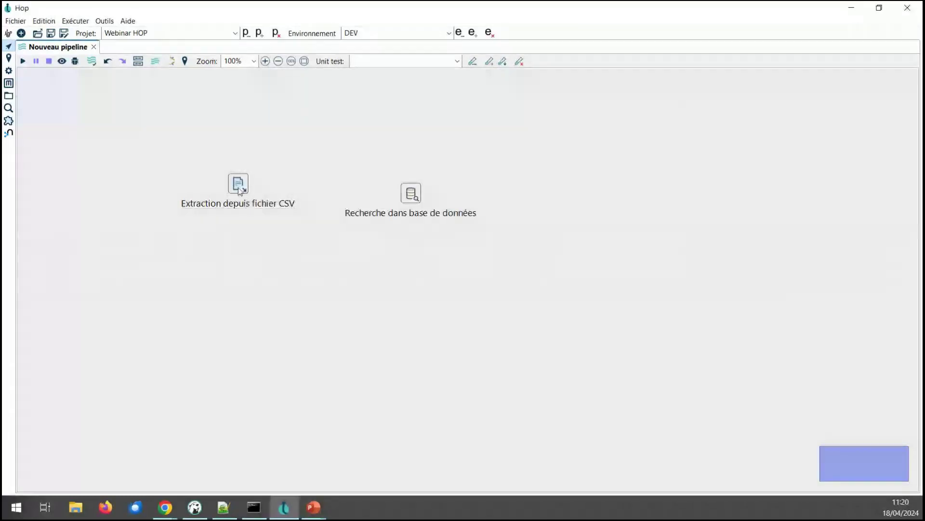
# Step: Place the lookup beside the CSV step and connect them with a main-output hop
pyautogui.moveTo(239, 197); pyautogui.dragTo(162, 166)
pyautogui.moveTo(414, 195); pyautogui.dragTo(347, 166)
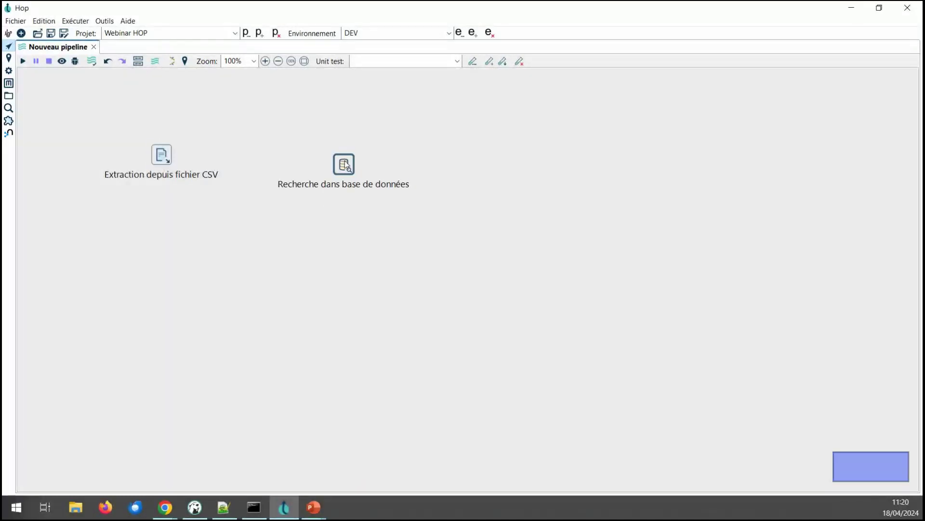
pyautogui.moveTo(164, 159); pyautogui.dragTo(343, 163)
pyautogui.click(359, 164)
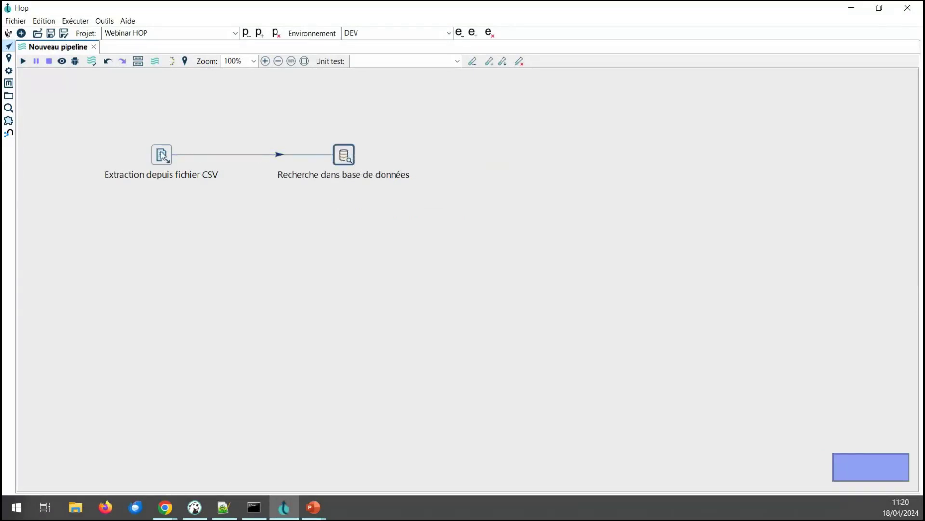
pyautogui.click(348, 159)
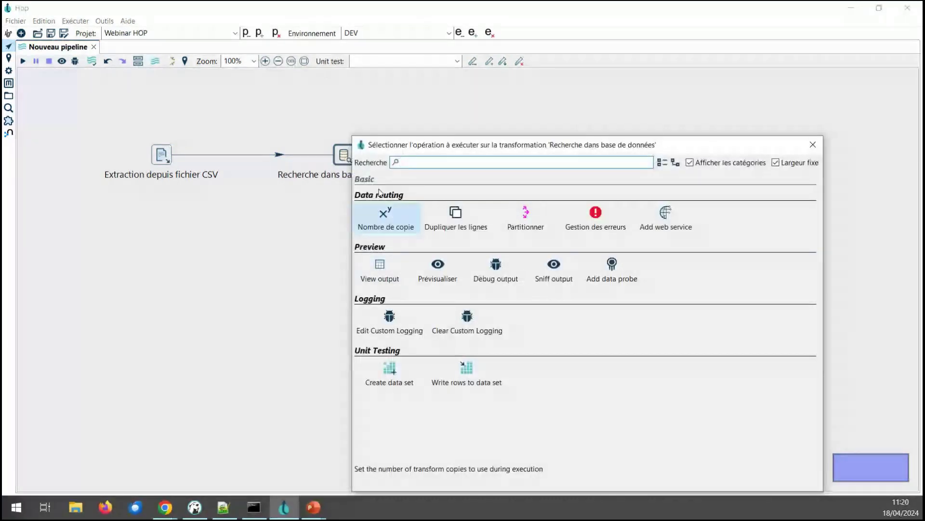
# Step: Create a new connection for the lookup step named 'Référentiel INSEE (MariaDB)'
pyautogui.click(664, 162)
pyautogui.click(676, 162)
pyautogui.click(413, 202)
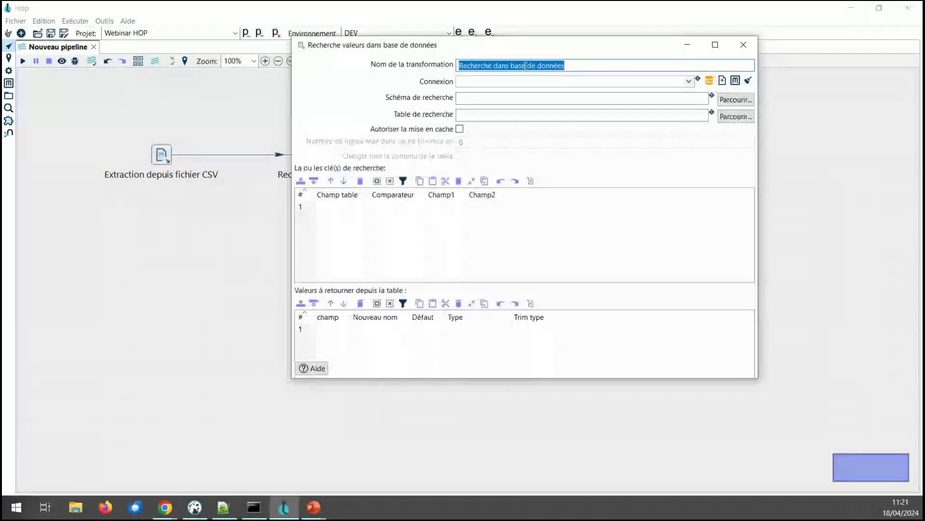
pyautogui.click(689, 81)
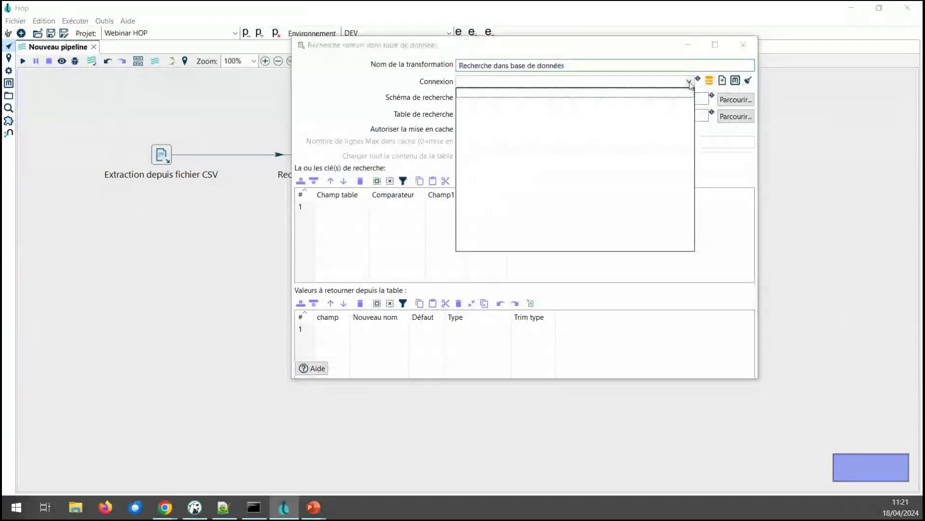
pyautogui.click(724, 82)
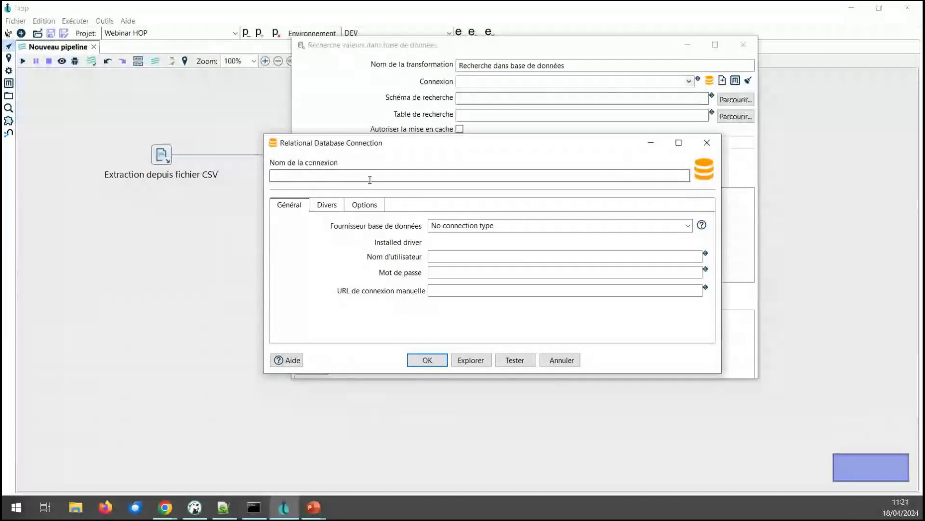
pyautogui.write('R')
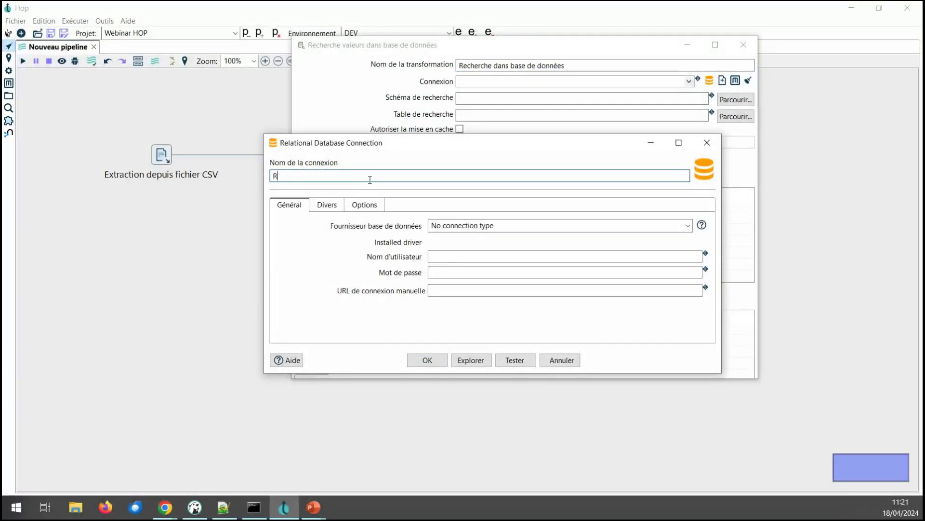
pyautogui.write('eférentiel INSEE (MariaDB')
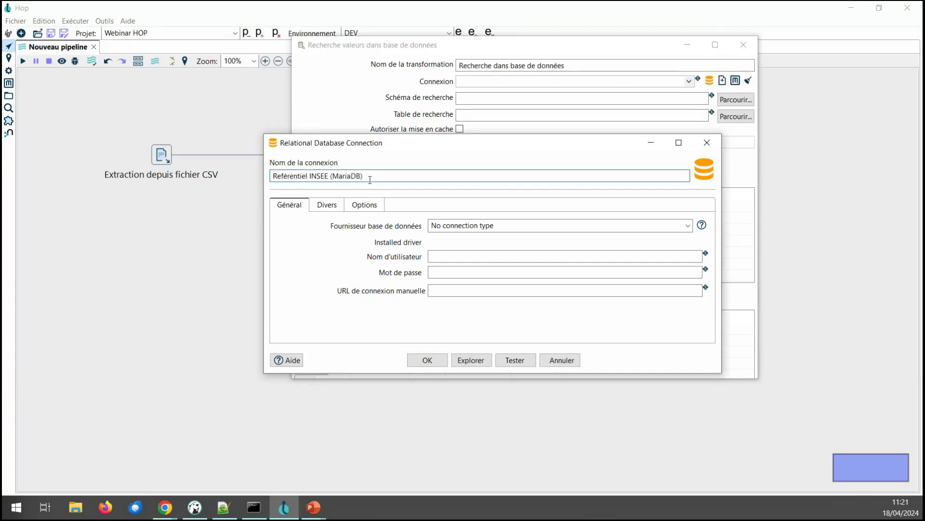
pyautogui.click(687, 226)
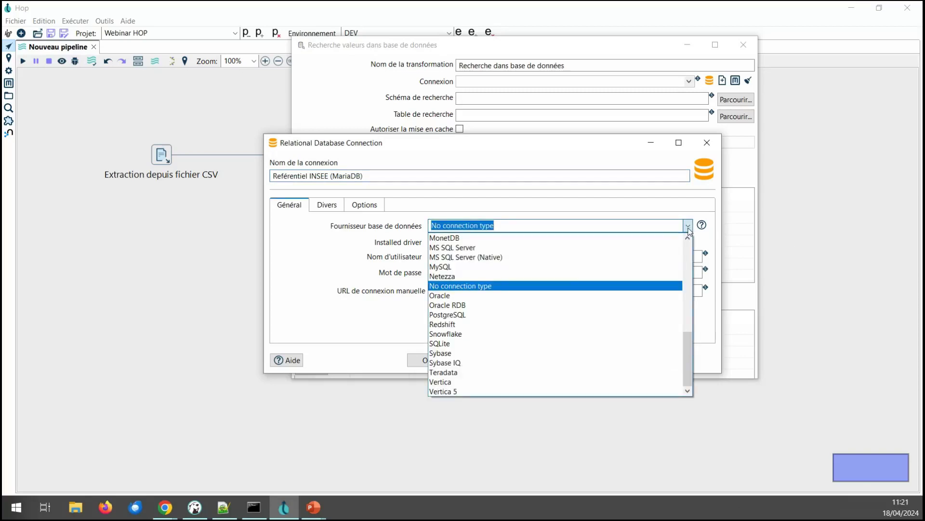
# Step: Choose MariaDB as the provider and enter user root with its password
pyautogui.moveTo(688, 356); pyautogui.dragTo(687, 287)
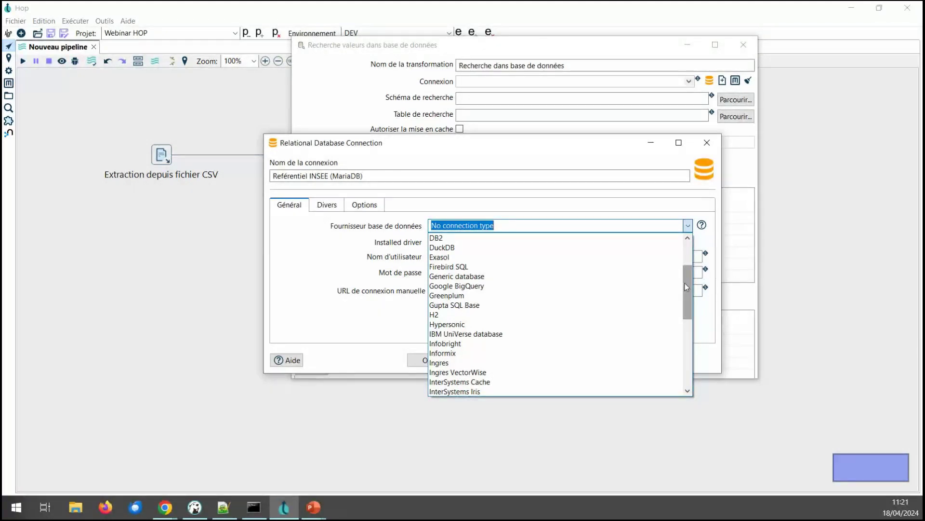
pyautogui.moveTo(686, 283); pyautogui.dragTo(687, 262)
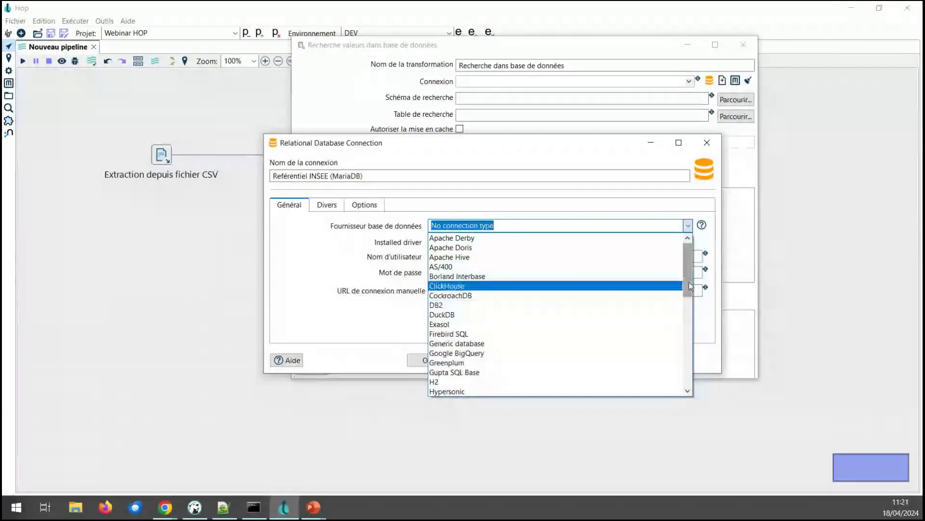
pyautogui.moveTo(688, 284); pyautogui.dragTo(689, 301)
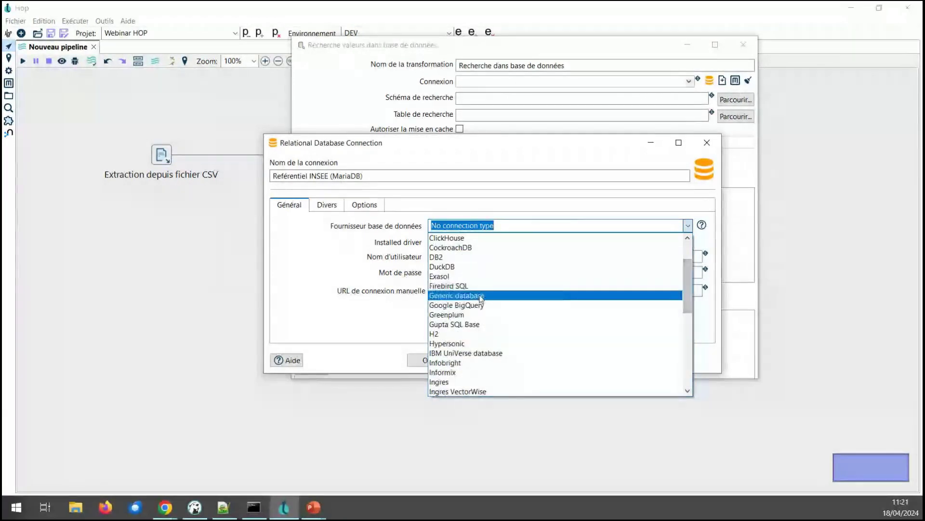
pyautogui.scroll(-1, 691, 291)
pyautogui.moveTo(691, 291); pyautogui.dragTo(690, 333)
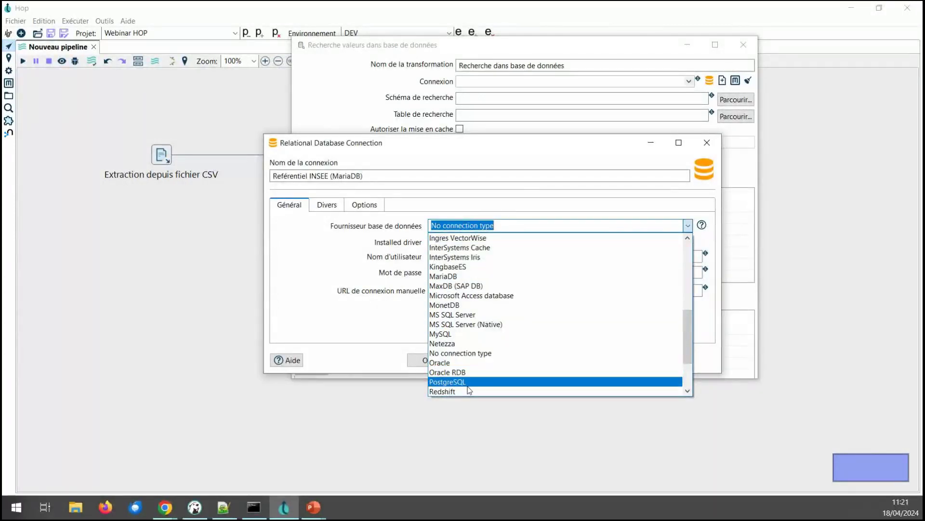
pyautogui.click(452, 274)
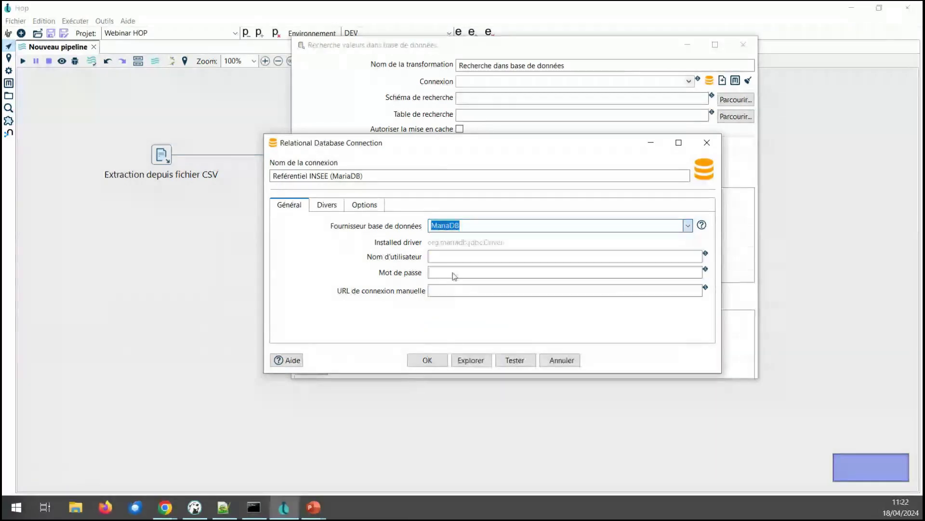
pyautogui.click(452, 256)
pyautogui.write('root')
pyautogui.press('Tab')
pyautogui.write('****')
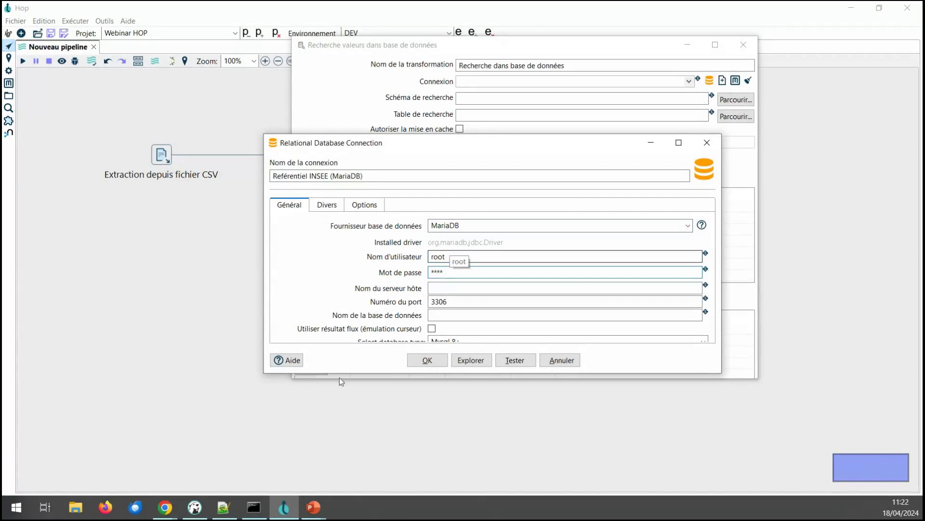
# Step: Set host localhost, port 3306, database ref_insee, and explore the connection
pyautogui.moveTo(264, 373); pyautogui.dragTo(229, 449)
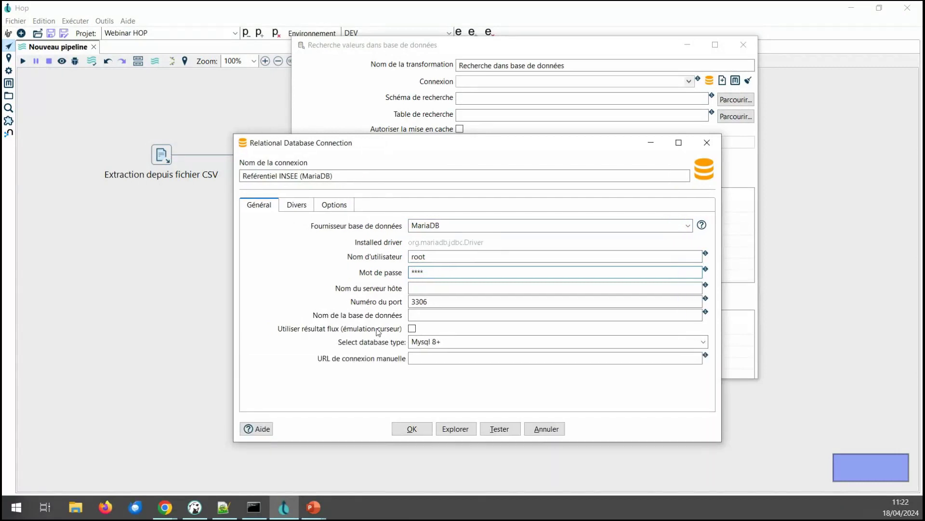
pyautogui.click(422, 288)
pyautogui.write('localhost')
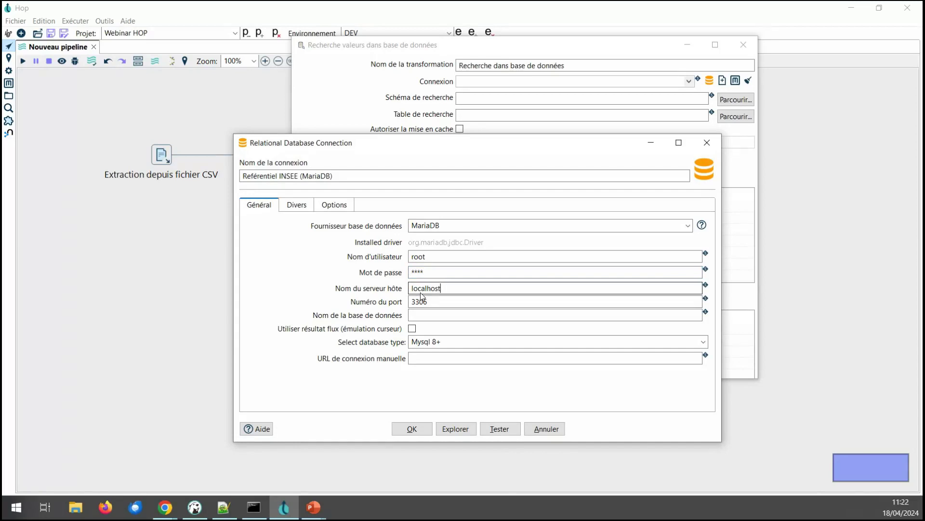
pyautogui.click(436, 316)
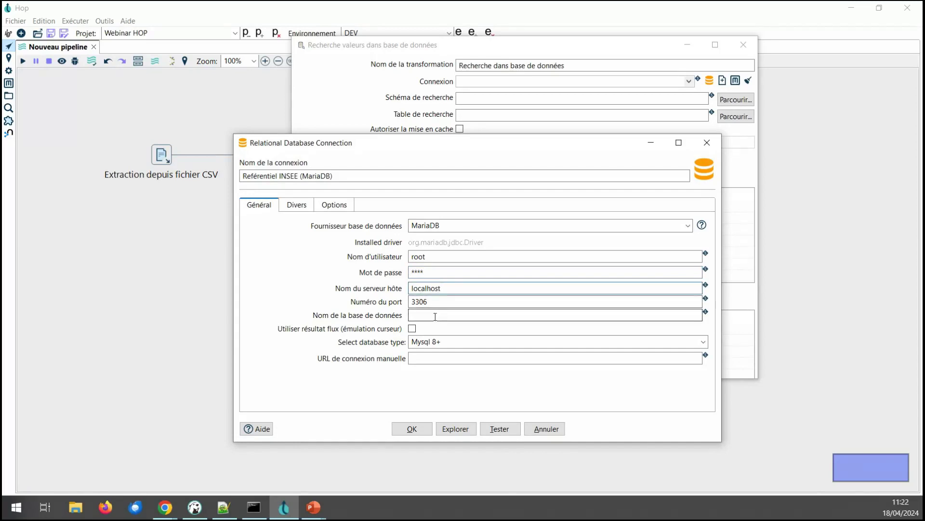
pyautogui.write('ref_insee')
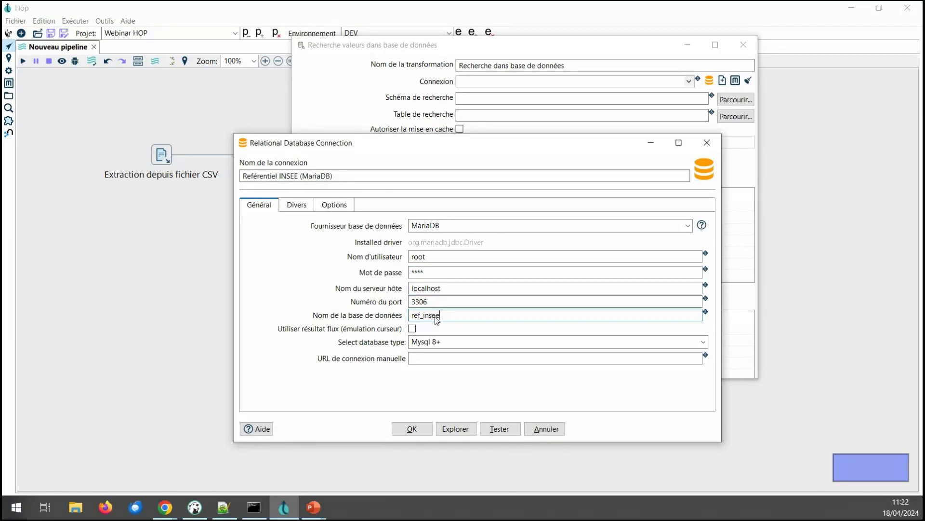
pyautogui.click(455, 428)
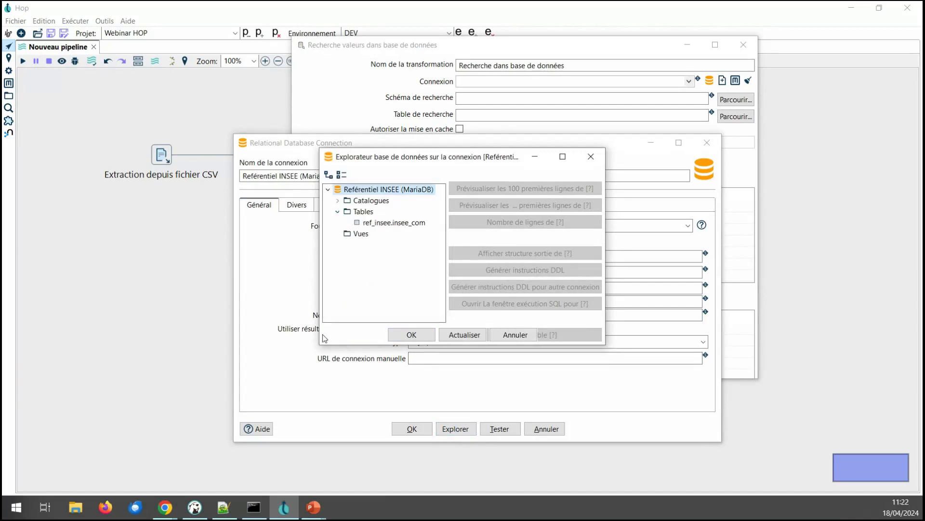
pyautogui.moveTo(320, 345); pyautogui.dragTo(236, 404)
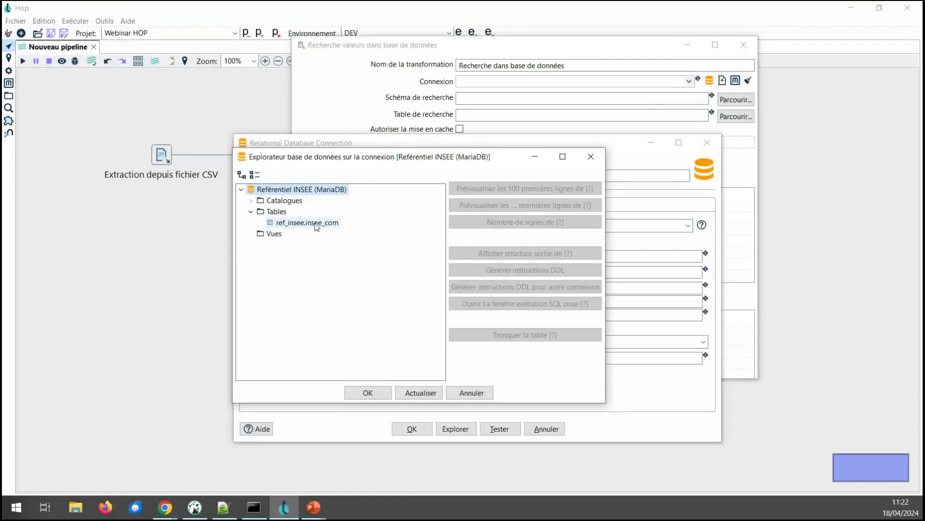
pyautogui.click(316, 222)
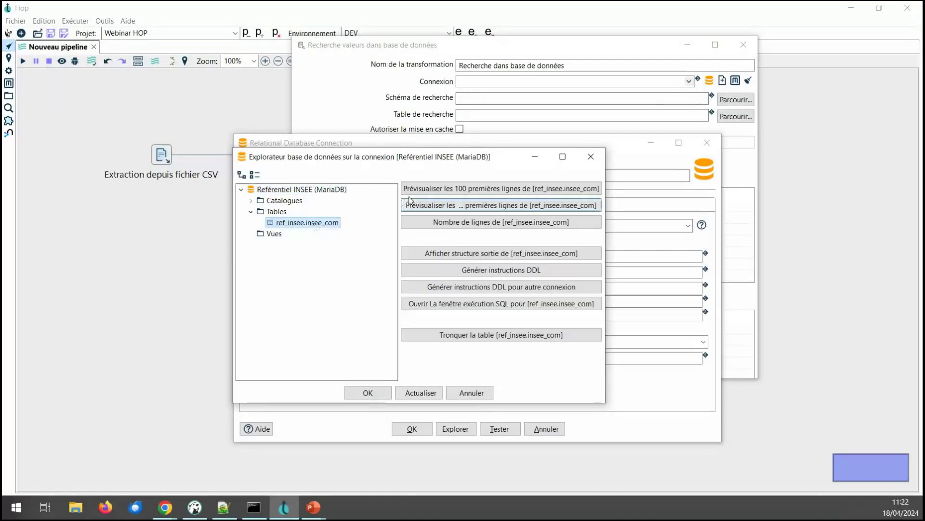
pyautogui.click(414, 189)
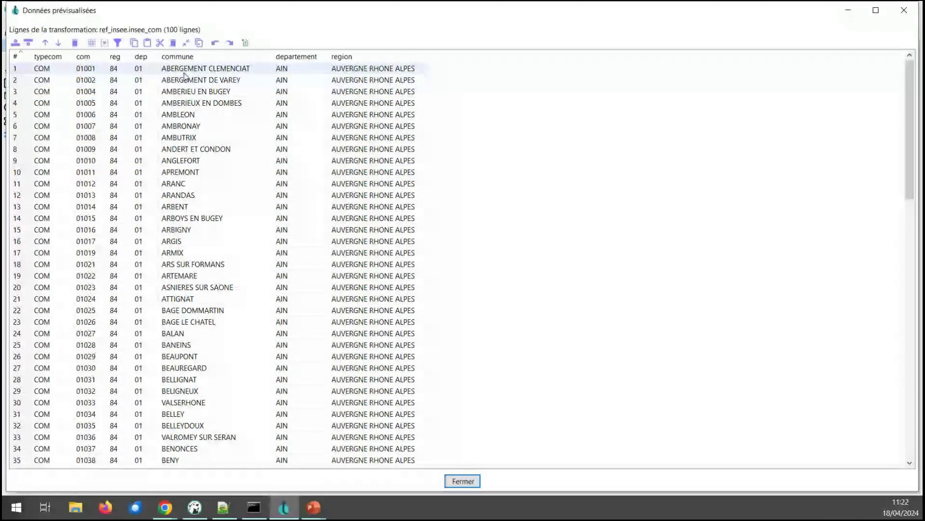
pyautogui.doubleClick(86, 79)
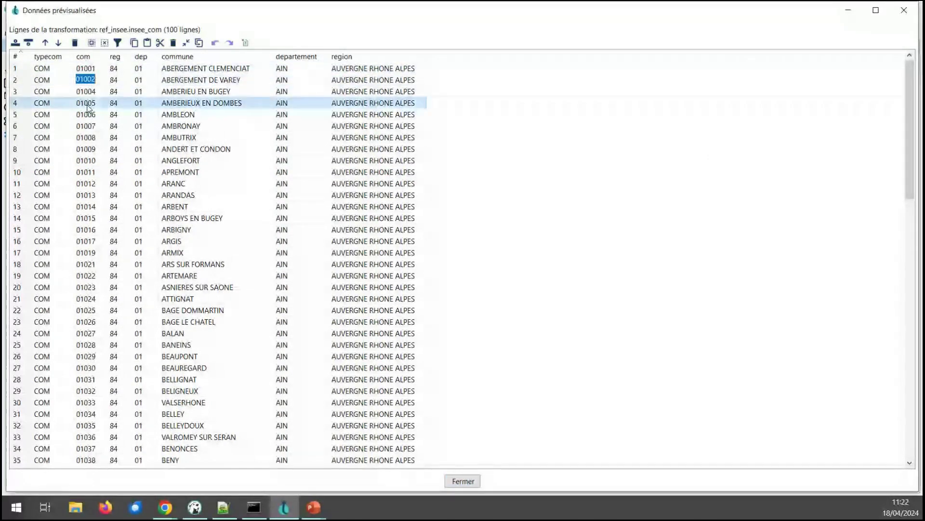
pyautogui.doubleClick(85, 137)
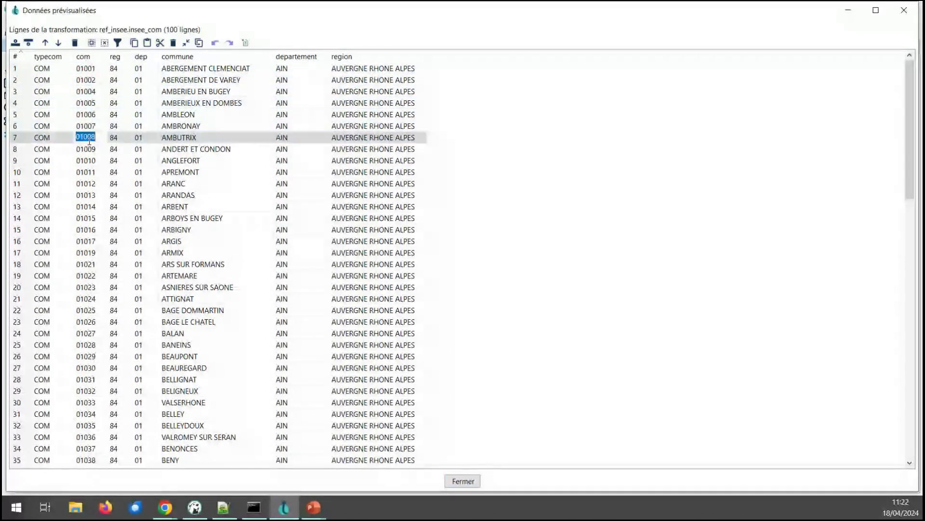
pyautogui.doubleClick(169, 71)
pyautogui.doubleClick(183, 80)
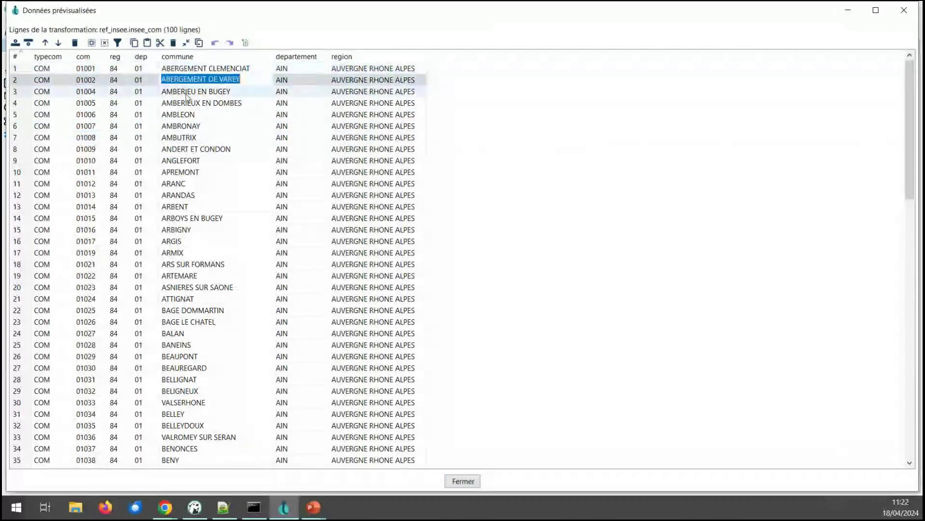
pyautogui.doubleClick(193, 91)
pyautogui.doubleClick(282, 103)
pyautogui.doubleClick(362, 125)
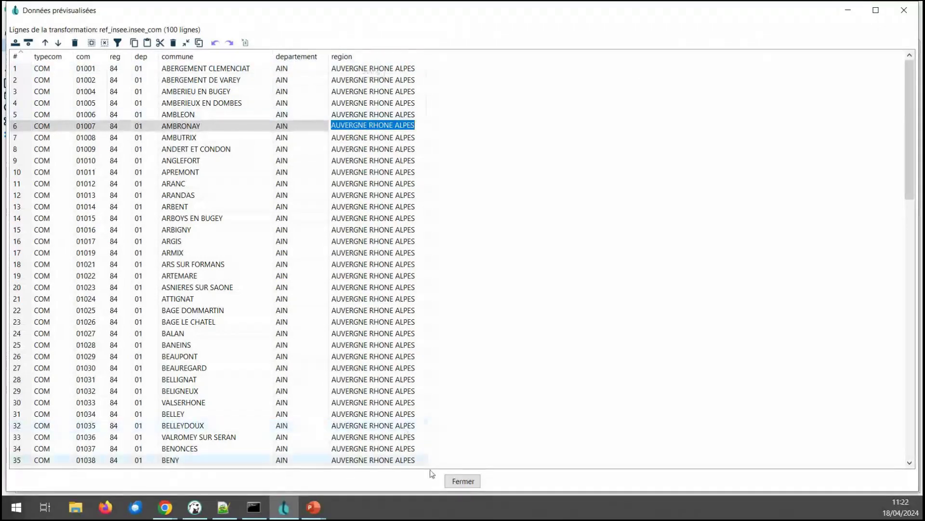
pyautogui.click(458, 481)
# Step: Save the connection and choose insee_com in schema ref_insee as the lookup table
pyautogui.click(368, 392)
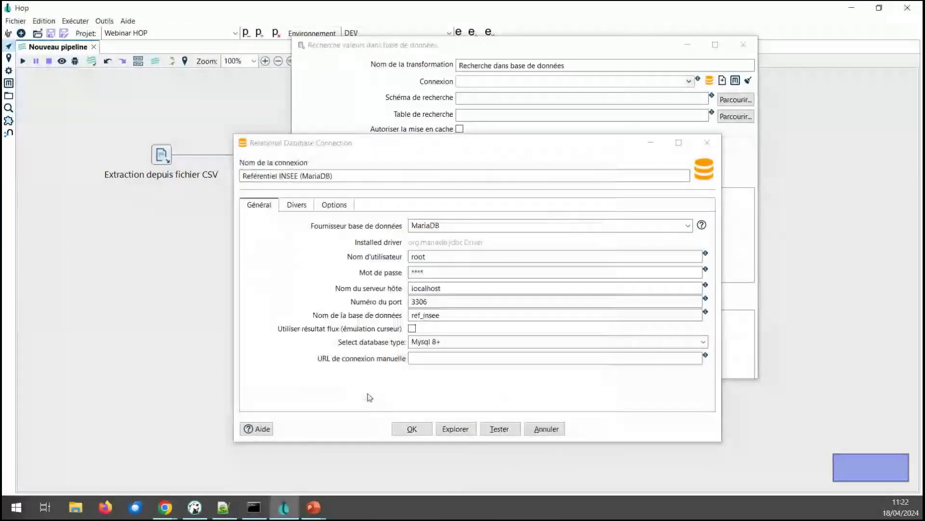
pyautogui.click(411, 431)
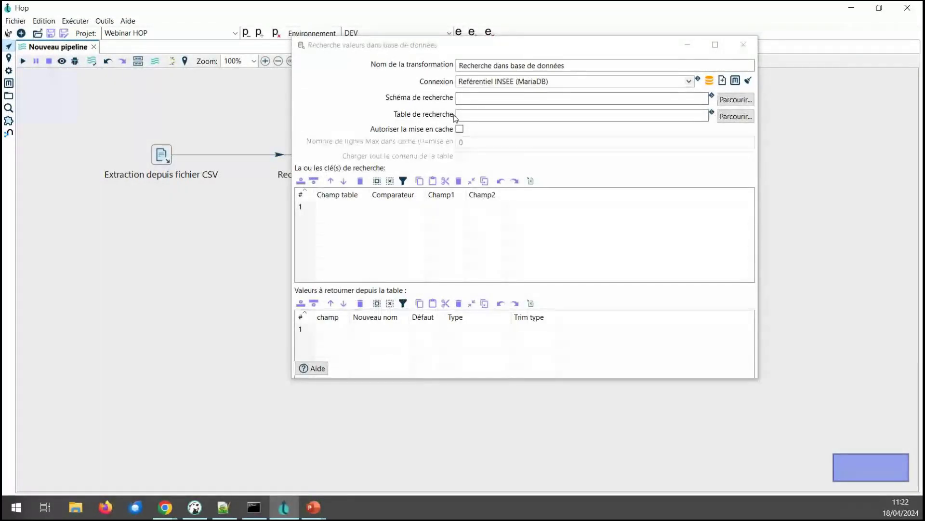
pyautogui.click(736, 116)
pyautogui.click(252, 213)
pyautogui.click(289, 223)
pyautogui.click(354, 391)
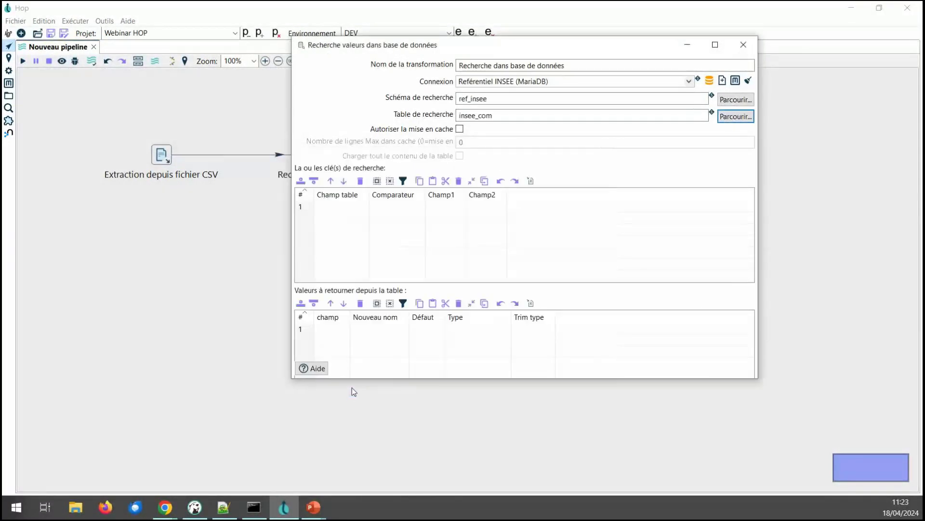
# Step: Enable lookup caching with full-table loading and enlarge the lookup dialog
pyautogui.click(460, 128)
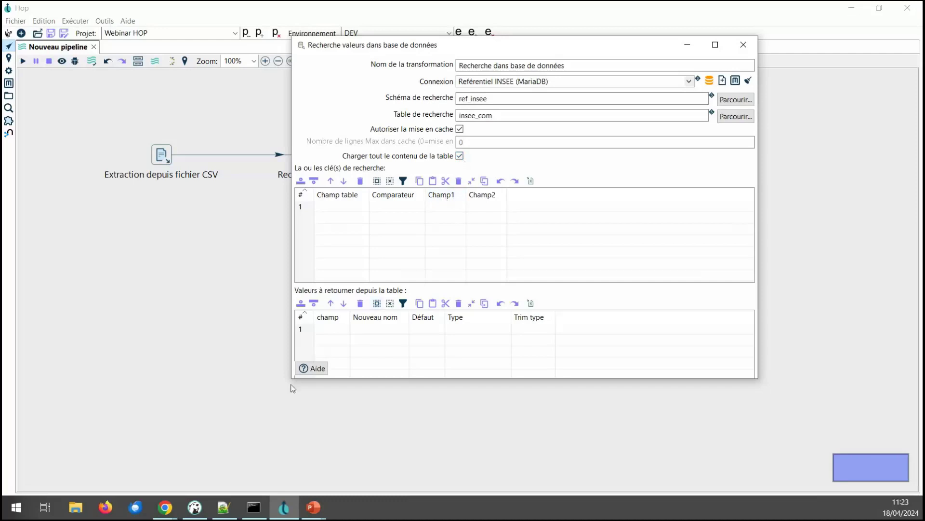
pyautogui.moveTo(292, 378); pyautogui.dragTo(220, 417)
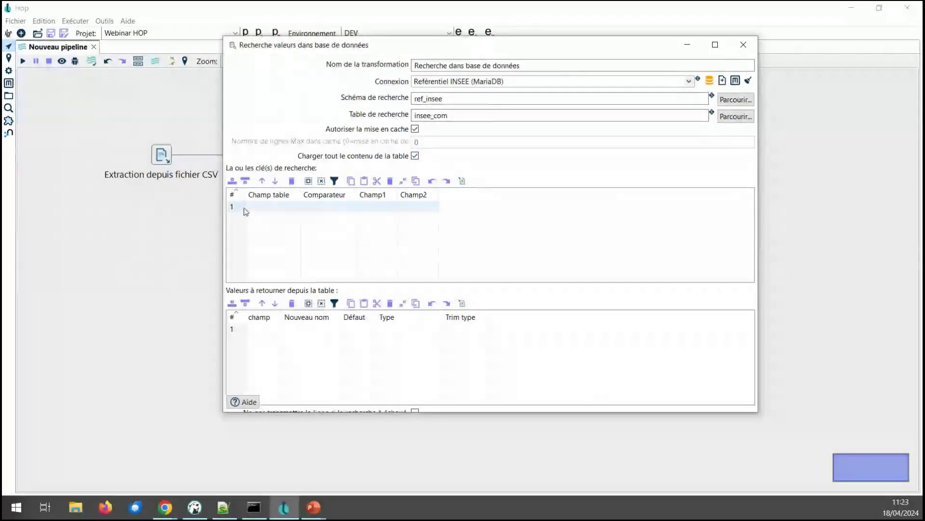
pyautogui.moveTo(448, 413); pyautogui.dragTo(448, 471)
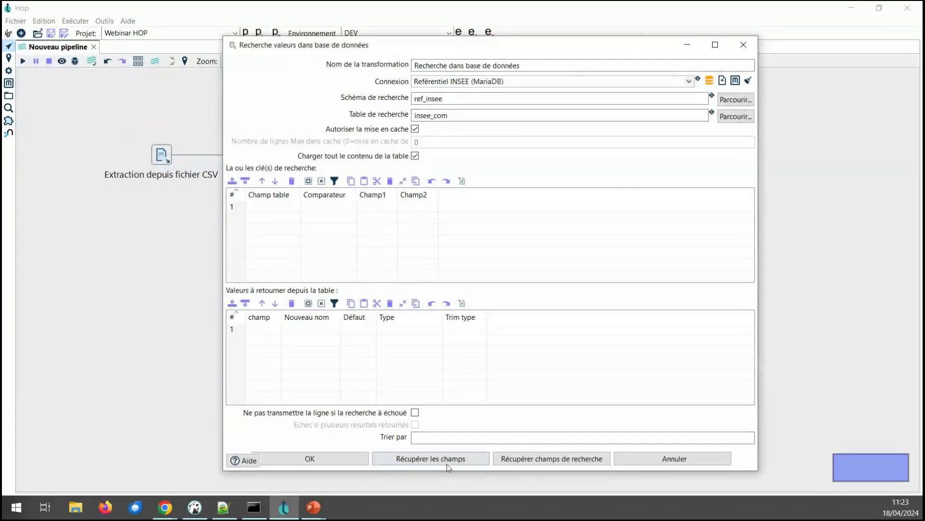
# Step: Fill the key list from incoming fields and delete every key row except com
pyautogui.click(446, 461)
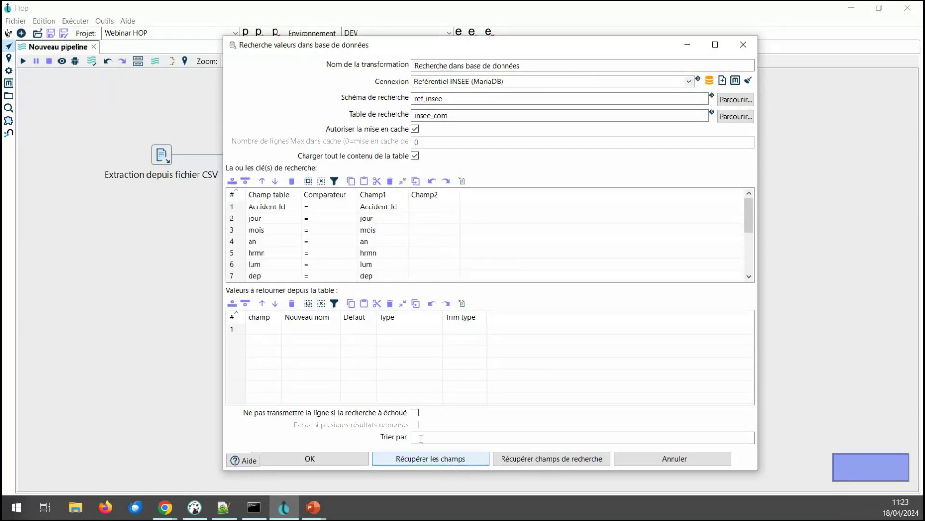
pyautogui.click(239, 206)
pyautogui.press('Delete')
pyautogui.press('Delete')
pyautogui.press('Delete')
pyautogui.press('Delete')
pyautogui.press('Delete')
pyautogui.press('Delete')
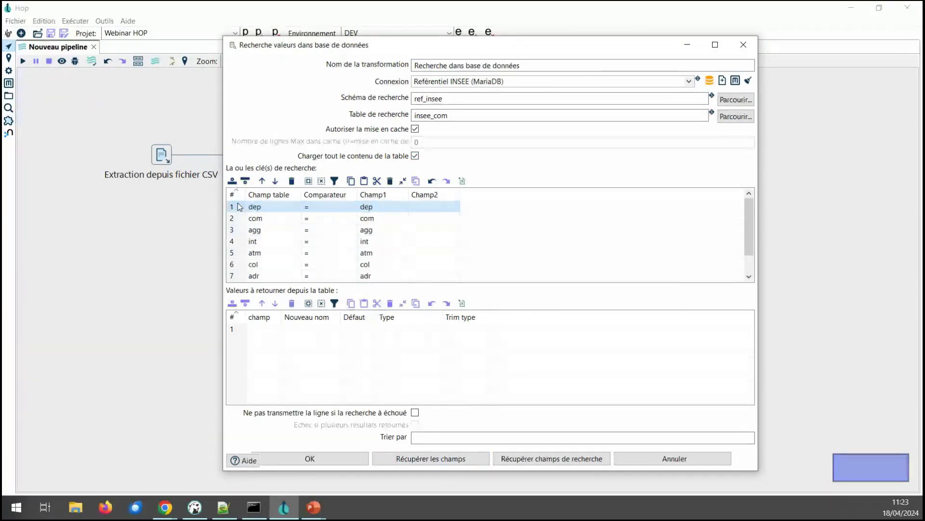
pyautogui.press('Delete')
pyautogui.press('Down')
pyautogui.press('Delete')
pyautogui.press('Delete')
pyautogui.press('Delete')
pyautogui.press('Delete')
pyautogui.press('Delete')
pyautogui.press('Delete')
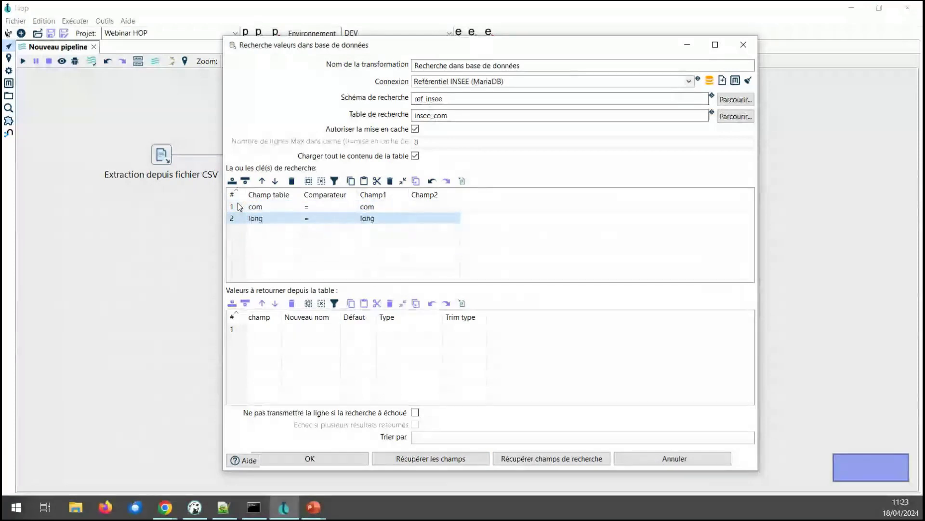
pyautogui.press('Delete')
# Step: Match the lookup key on table field com to incoming field com
pyautogui.click(385, 207)
pyautogui.click(404, 207)
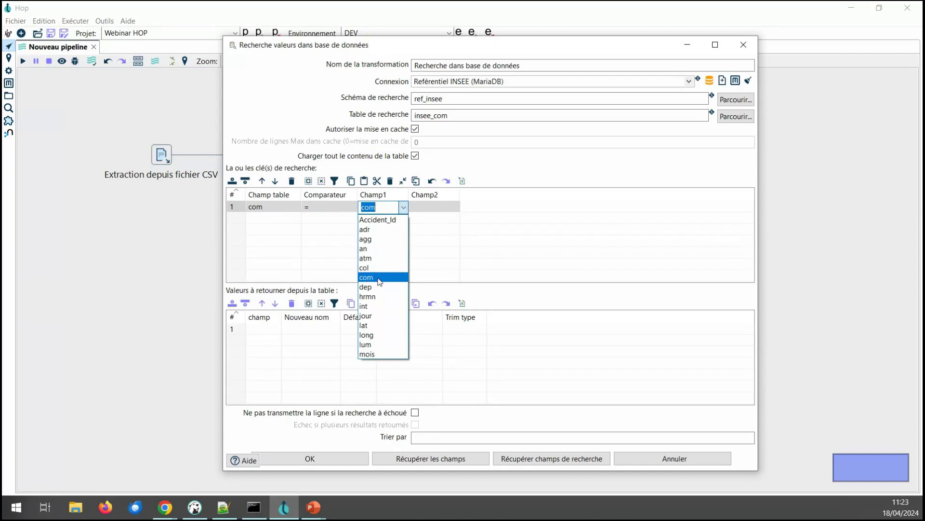
pyautogui.click(379, 278)
pyautogui.click(273, 207)
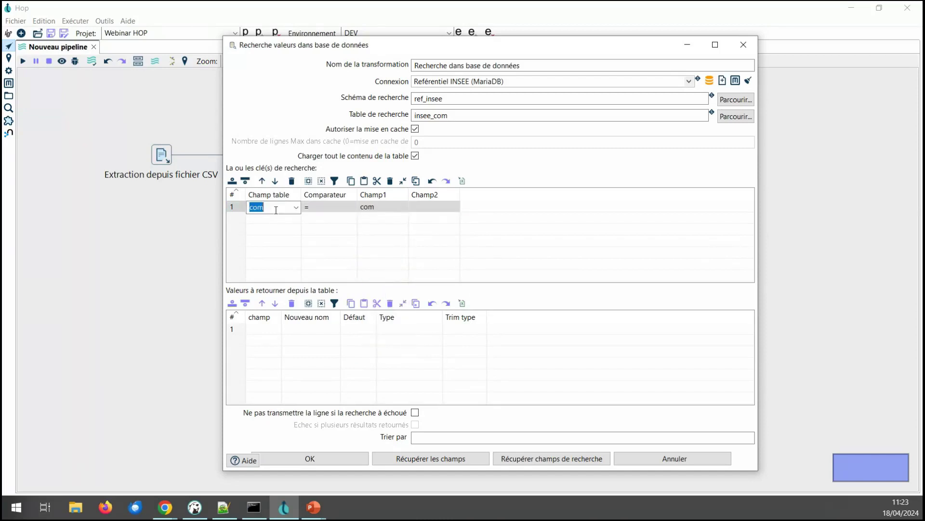
pyautogui.click(296, 207)
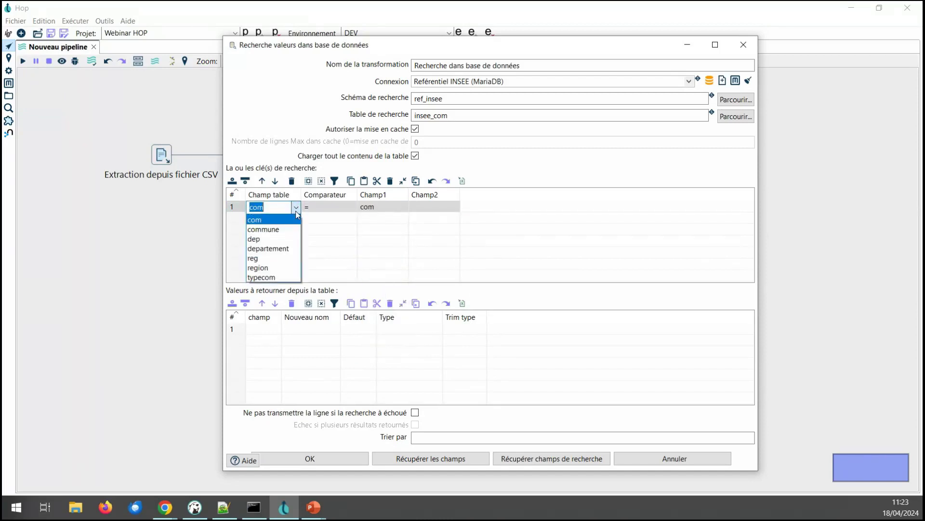
pyautogui.click(270, 221)
# Step: Return only commune, departement and region, dropping typecom, com, reg and dep, and confirm
pyautogui.click(593, 459)
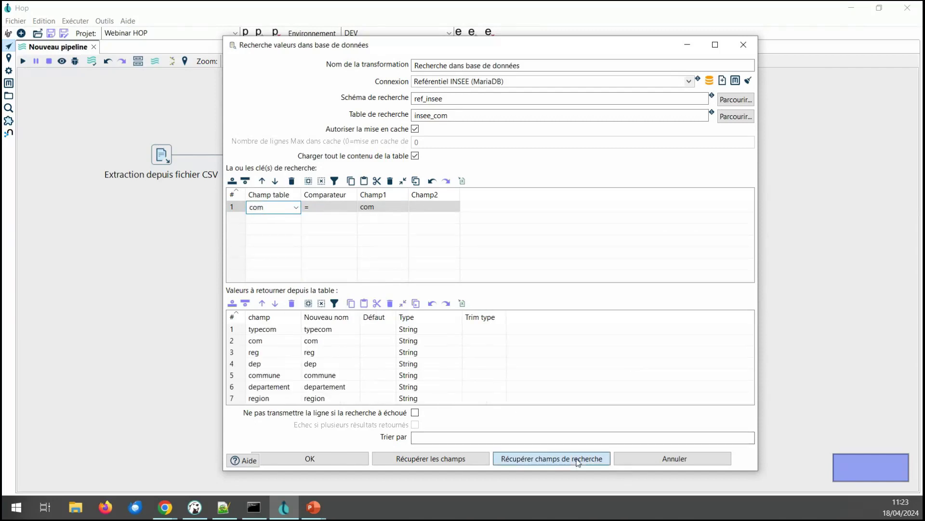
pyautogui.press('Delete')
pyautogui.press('Delete')
pyautogui.press('Delete')
pyautogui.press('Delete')
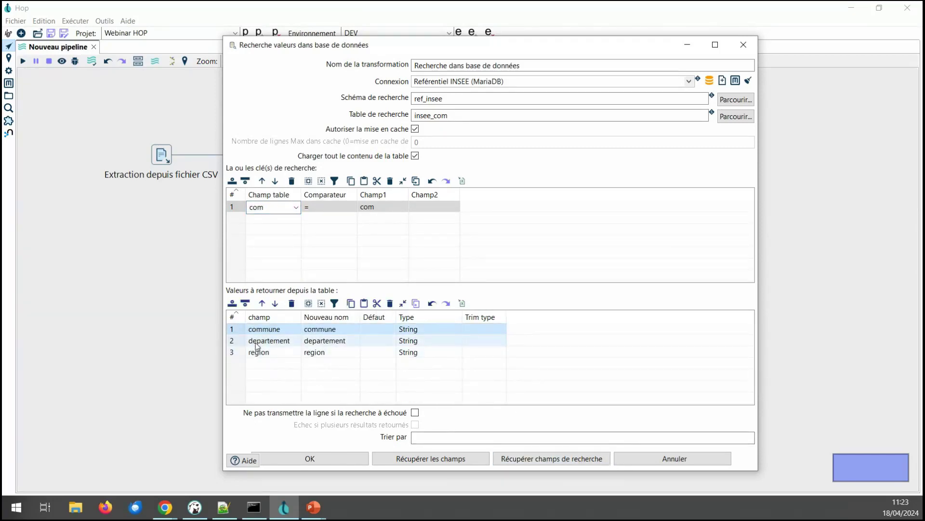
pyautogui.click(295, 458)
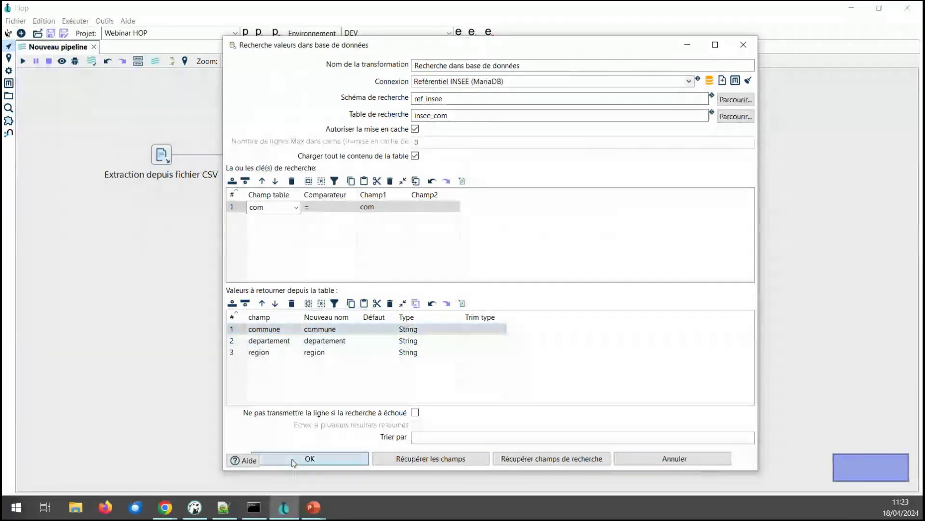
# Step: Run the pipeline with its default run settings
pyautogui.click(22, 61)
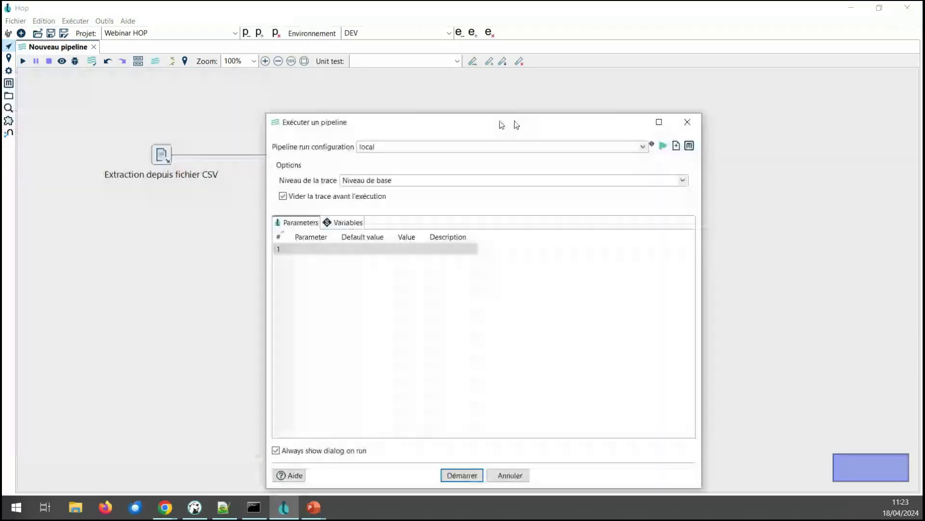
pyautogui.moveTo(502, 125); pyautogui.dragTo(610, 91)
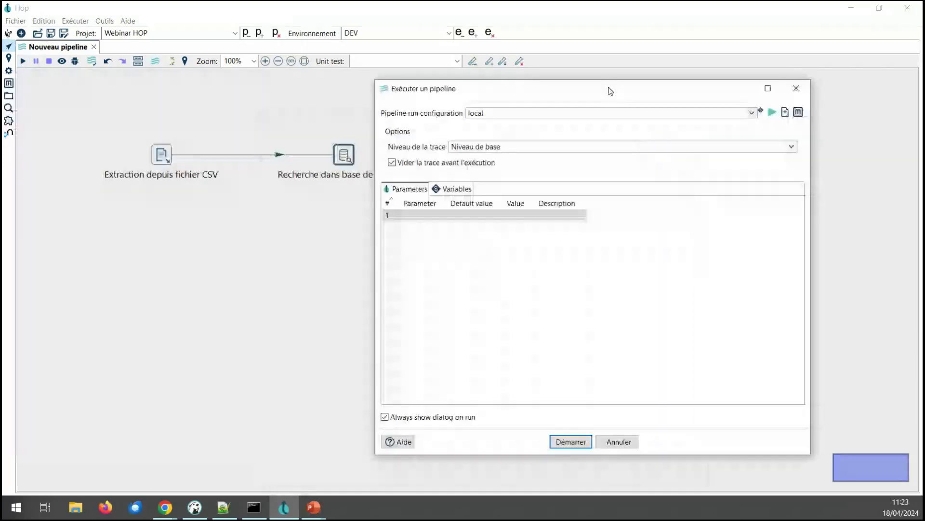
pyautogui.click(566, 443)
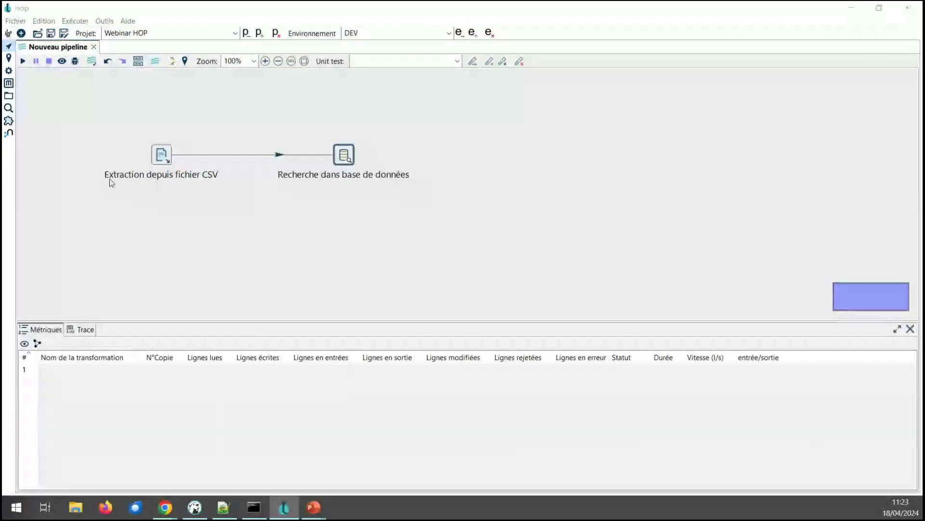
# Step: Save the pipeline as pipeline-01 in the Webinar HOP folder
pyautogui.hotkey('ctrl', 's')
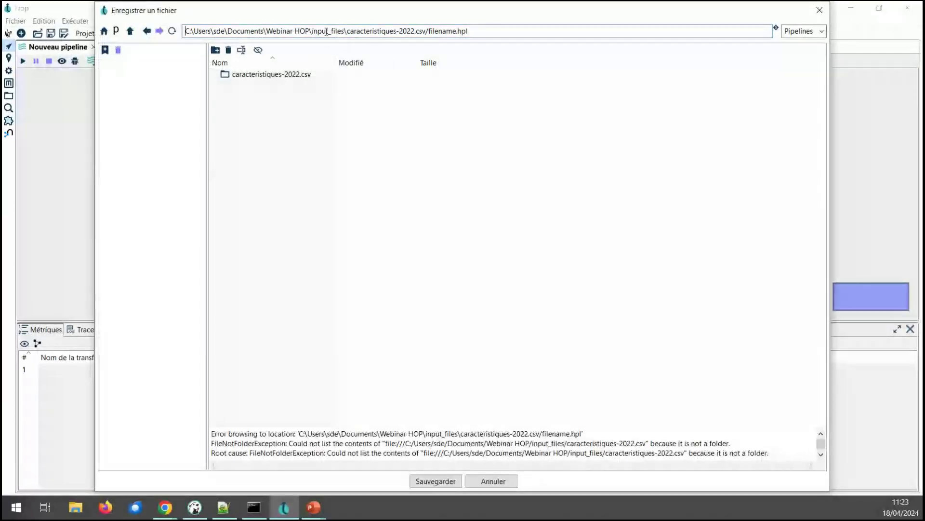
pyautogui.moveTo(312, 31); pyautogui.dragTo(534, 28)
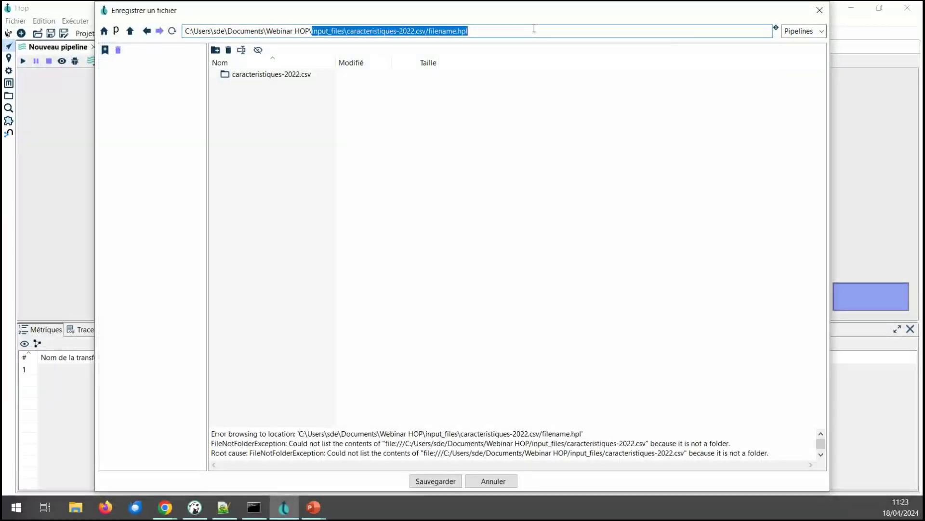
pyautogui.write('o')
pyautogui.press('BackSpace')
pyautogui.write('piple')
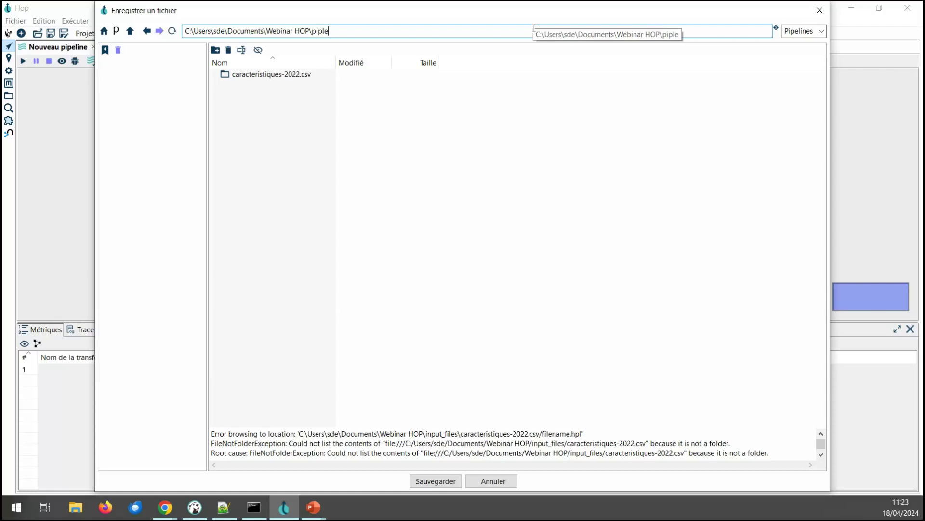
pyautogui.press('BackSpace')
pyautogui.press('BackSpace')
pyautogui.press('BackSpace')
pyautogui.write('peline')
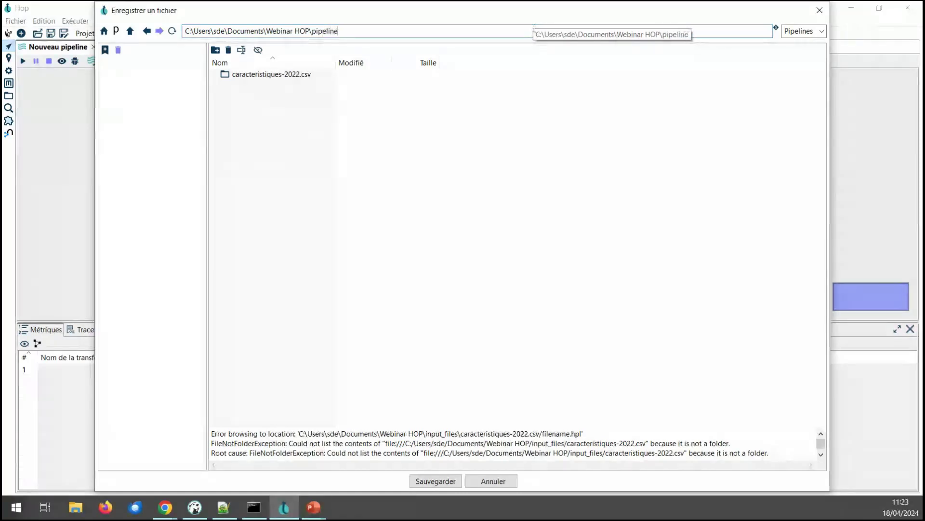
pyautogui.write('-01')
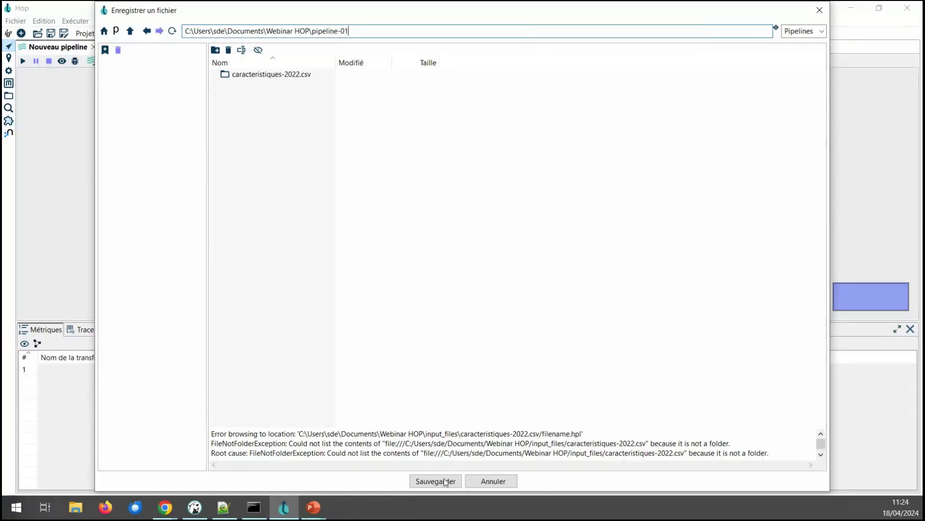
pyautogui.click(444, 481)
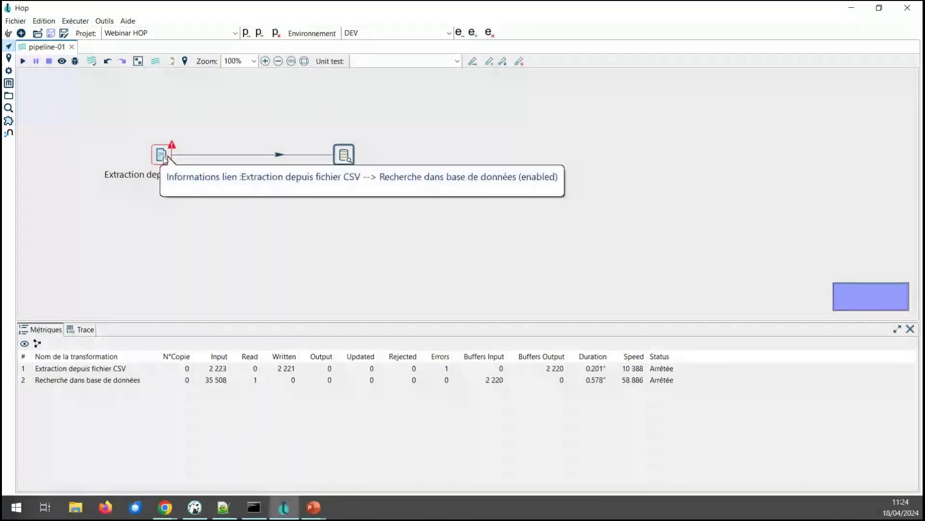
# Step: Find the lum String conversion error in the execution log
pyautogui.click(85, 331)
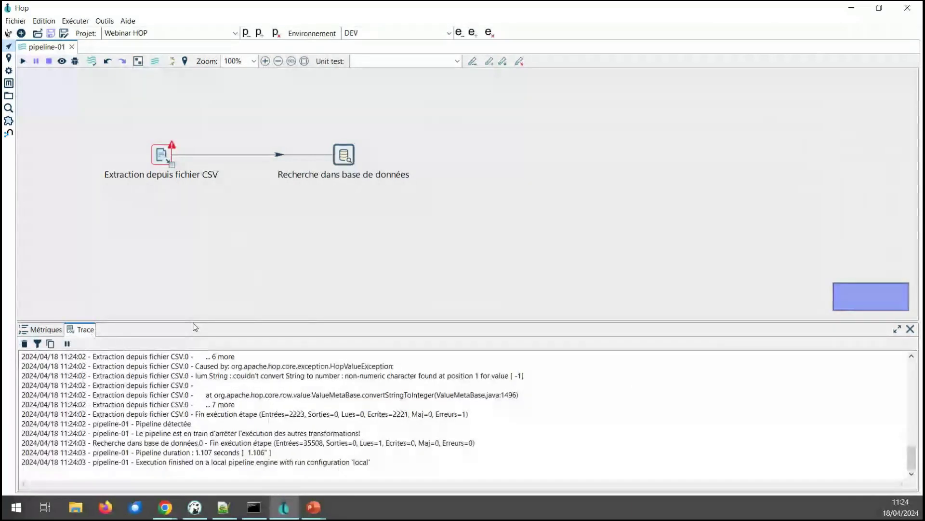
pyautogui.moveTo(192, 320); pyautogui.dragTo(187, 238)
pyautogui.moveTo(911, 424); pyautogui.dragTo(906, 332)
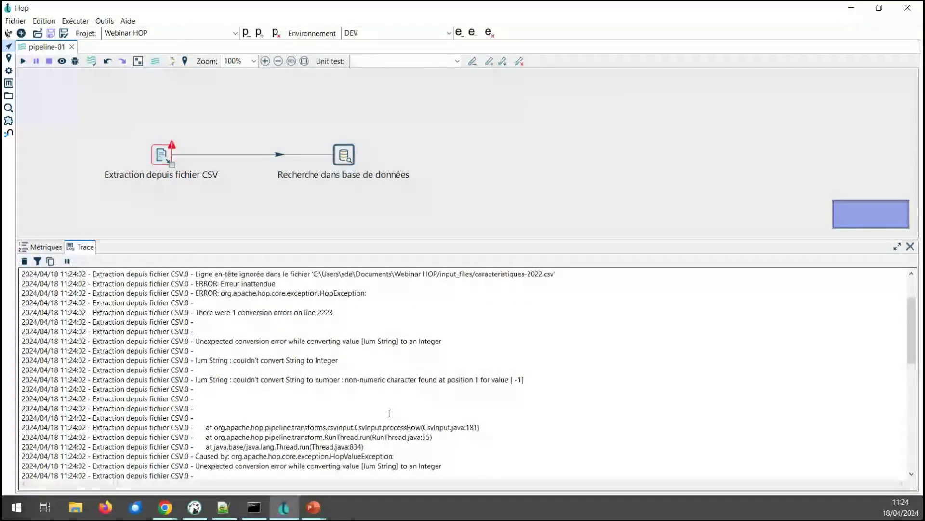
pyautogui.moveTo(196, 360); pyautogui.dragTo(207, 360)
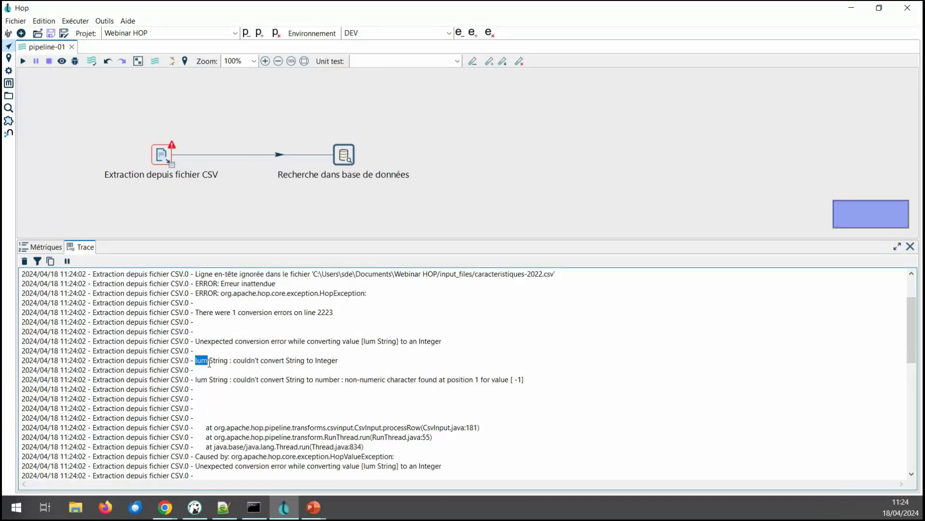
pyautogui.doubleClick(295, 361)
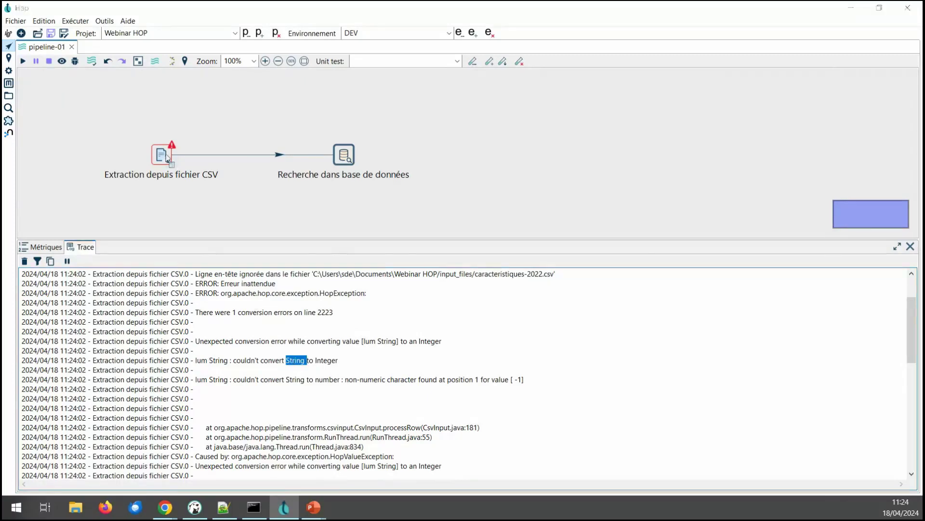
# Step: Change the CSV input's lum field type to String and run the pipeline again
pyautogui.click(166, 157)
pyautogui.click(229, 198)
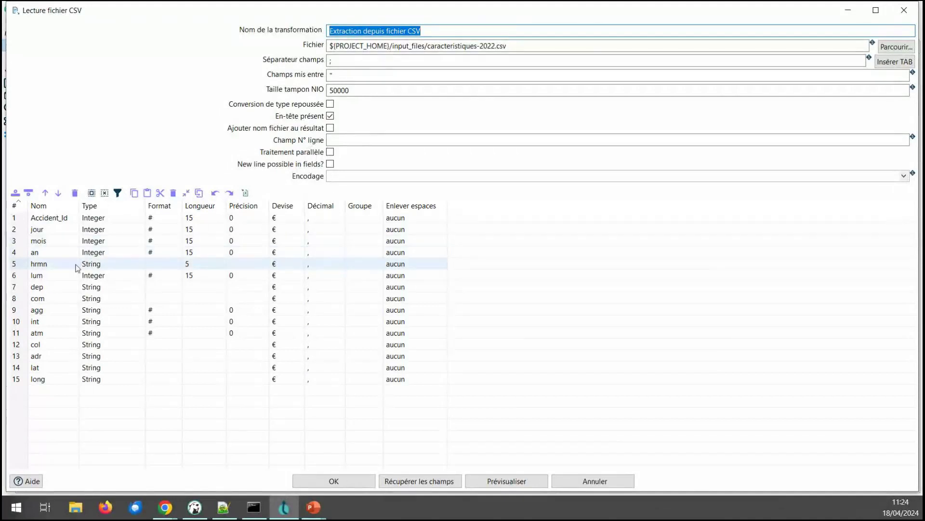
pyautogui.click(120, 275)
pyautogui.click(140, 276)
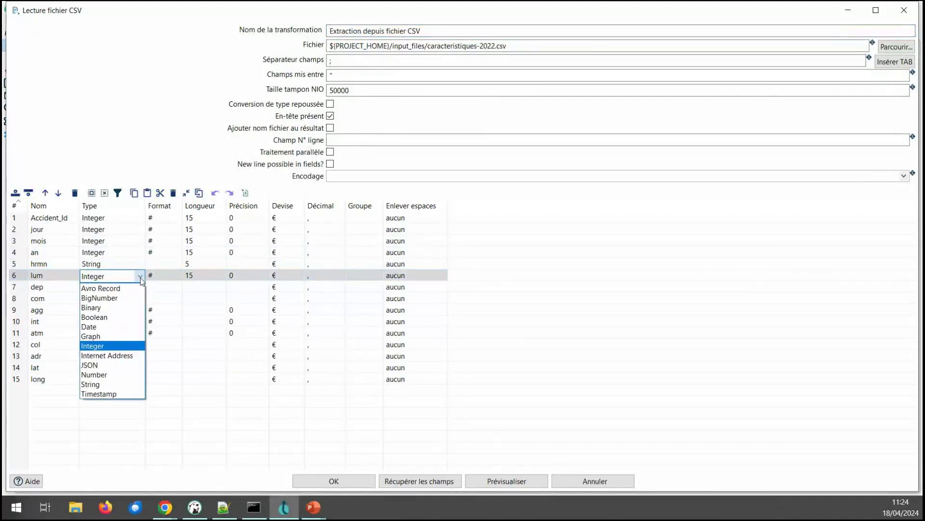
pyautogui.click(104, 384)
pyautogui.click(347, 478)
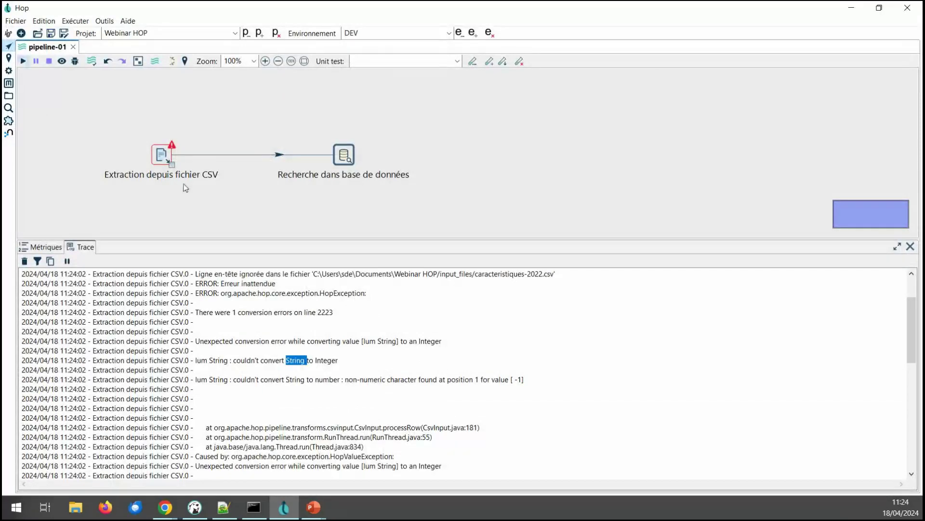
pyautogui.press('F8')
pyautogui.click(571, 441)
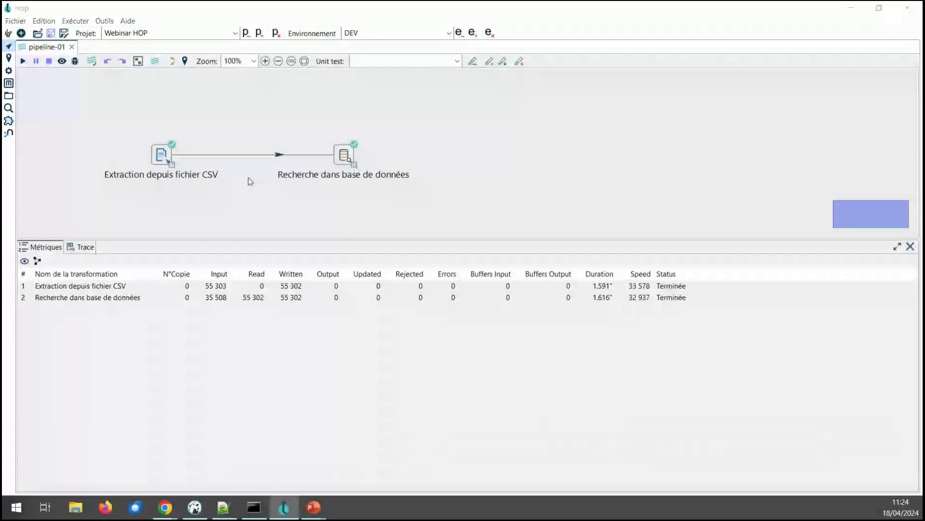
# Step: Preview the lookup's output rows maximized and sort them by commune
pyautogui.click(355, 165)
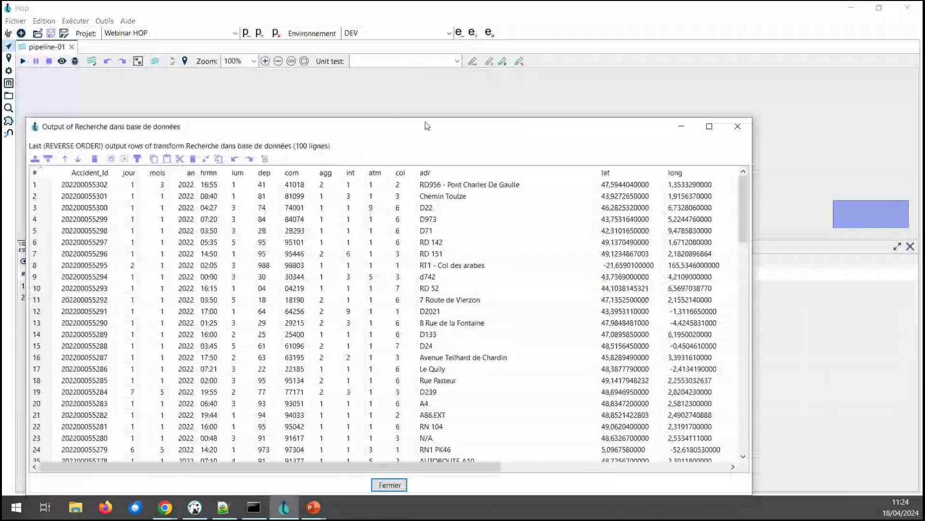
pyautogui.doubleClick(426, 126)
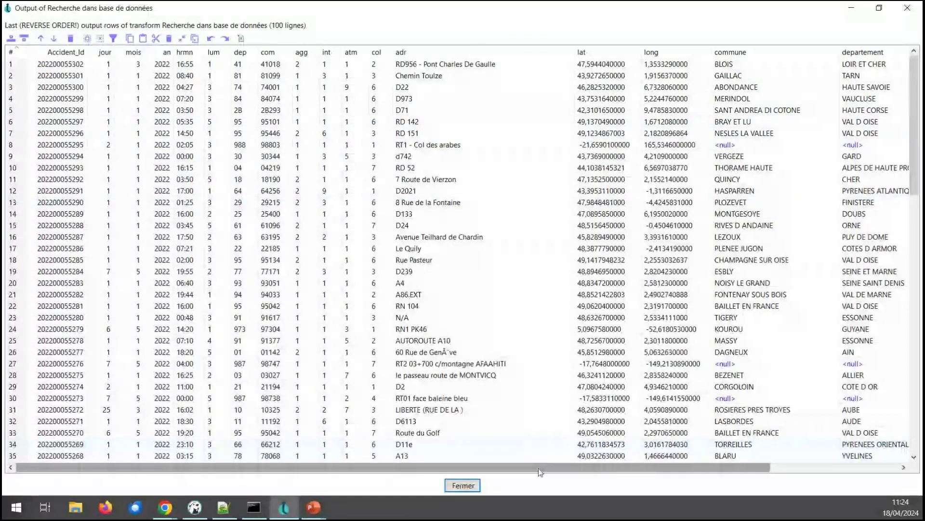
pyautogui.moveTo(539, 468); pyautogui.dragTo(733, 473)
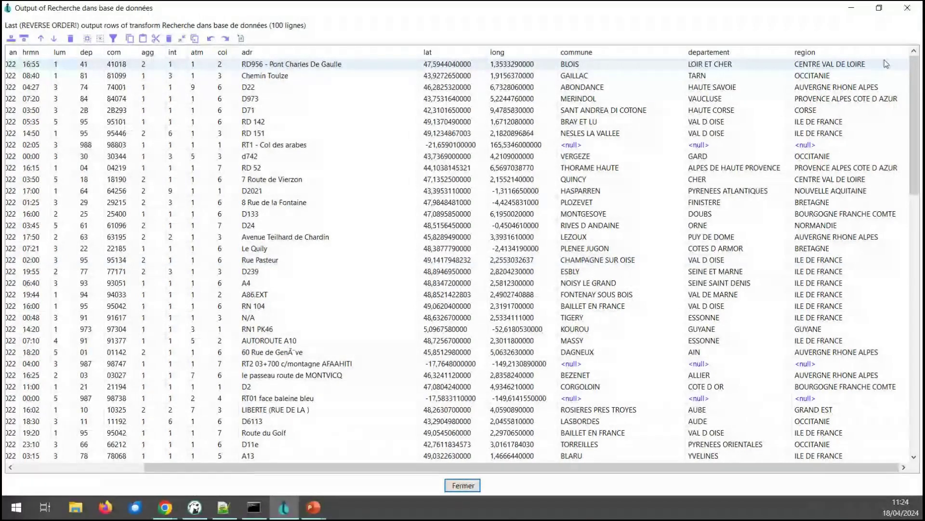
pyautogui.click(608, 54)
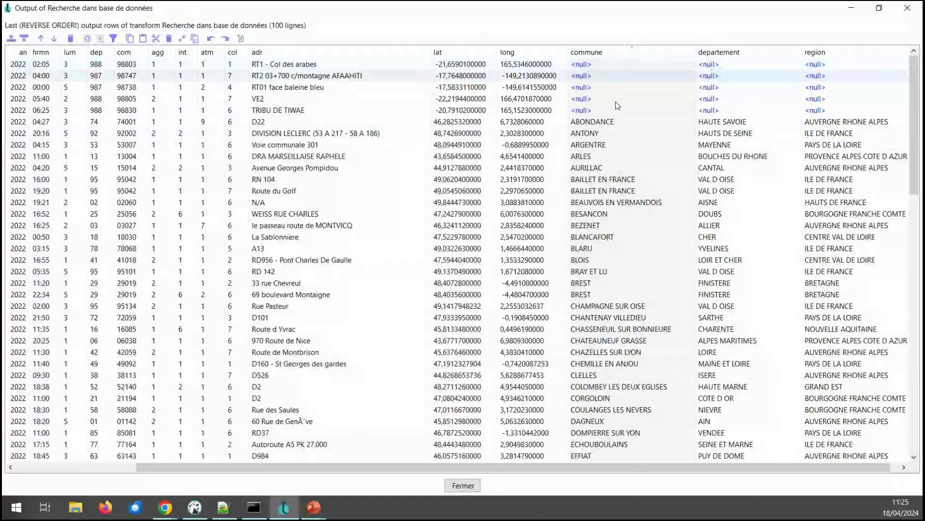
pyautogui.moveTo(525, 470); pyautogui.dragTo(402, 469)
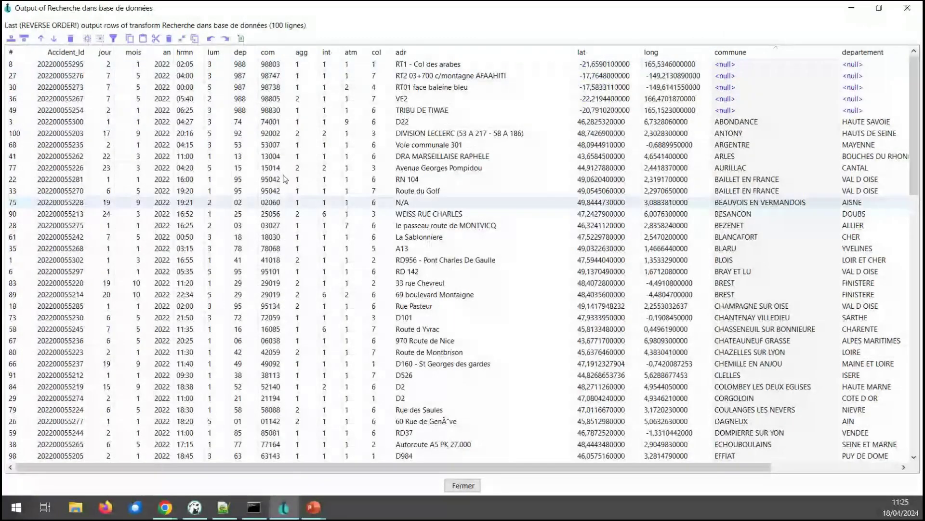
# Step: Check the null-commune rows with department codes 987 and 988, then close the preview
pyautogui.click(240, 75)
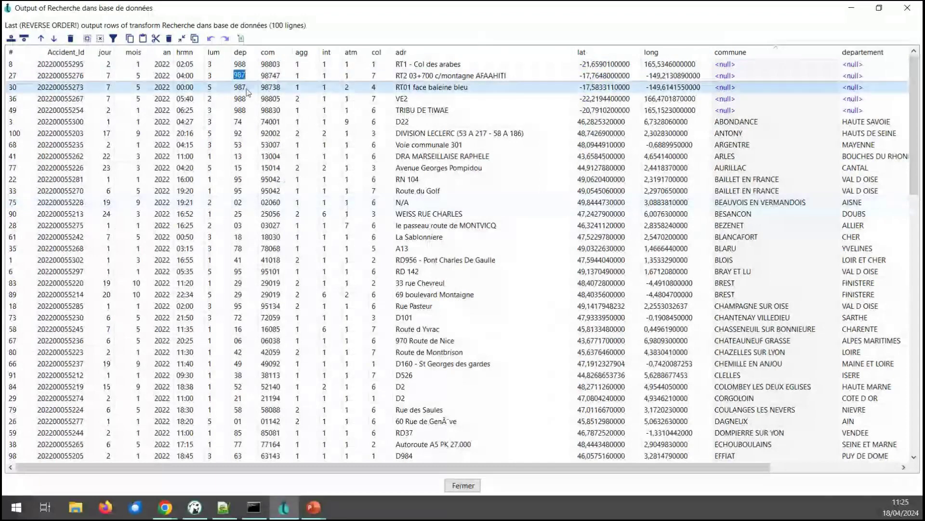
pyautogui.click(245, 98)
pyautogui.click(239, 65)
pyautogui.click(240, 75)
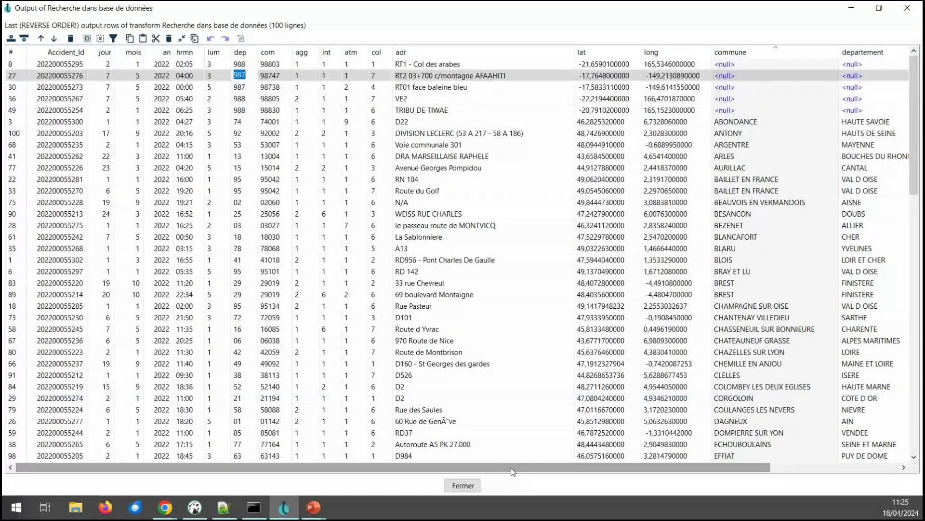
pyautogui.moveTo(511, 468); pyautogui.dragTo(622, 468)
pyautogui.click(463, 485)
# Step: Reopen the lookup transform's settings and close them unchanged
pyautogui.click(350, 164)
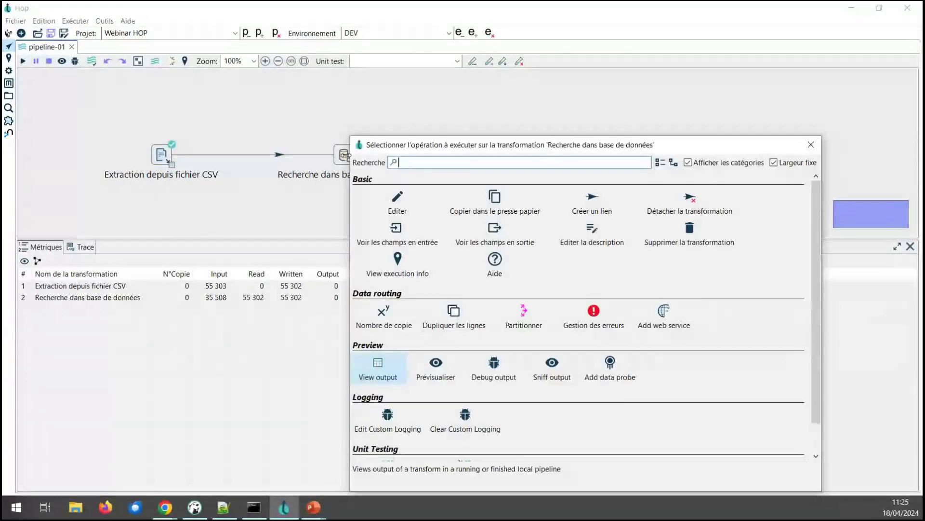
pyautogui.click(392, 201)
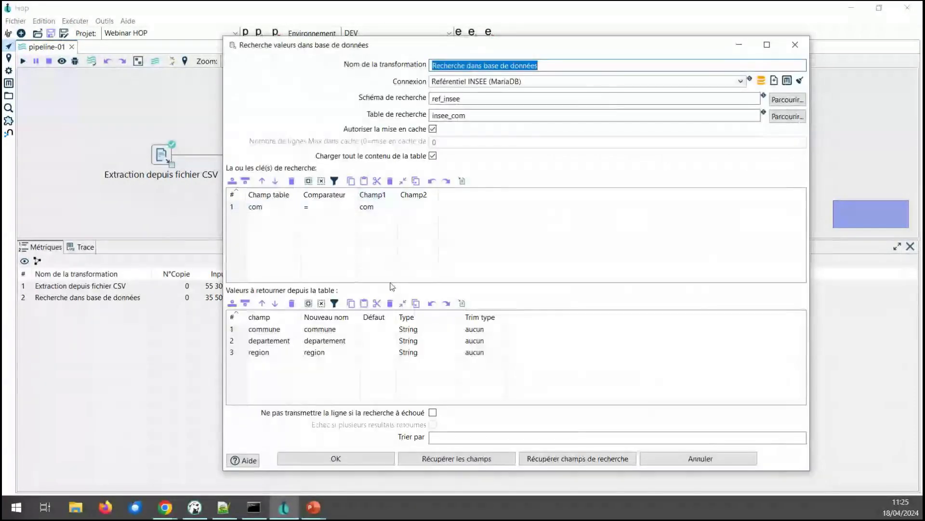
pyautogui.click(433, 413)
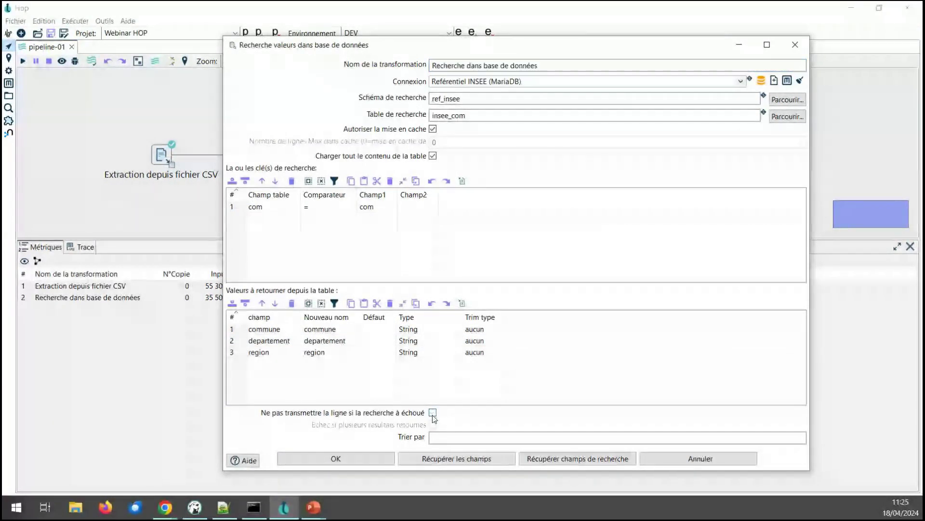
pyautogui.click(346, 458)
# Step: Widen the pipeline canvas and search the operations list for 'alim'
pyautogui.moveTo(401, 239); pyautogui.dragTo(415, 316)
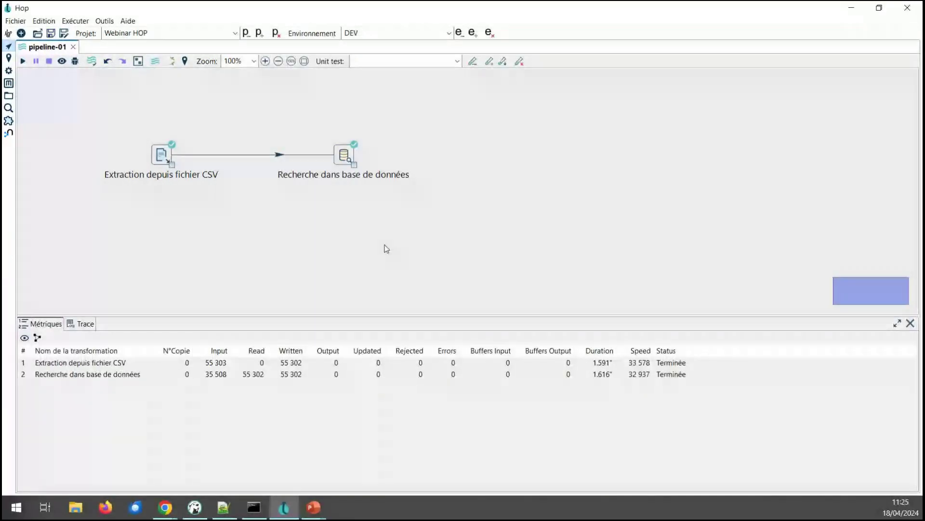
pyautogui.click(384, 248)
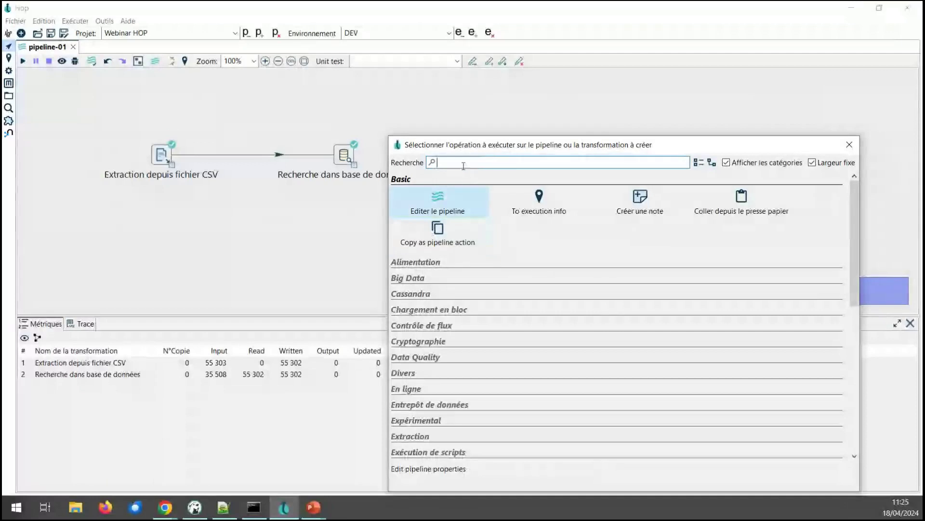
pyautogui.write('alim')
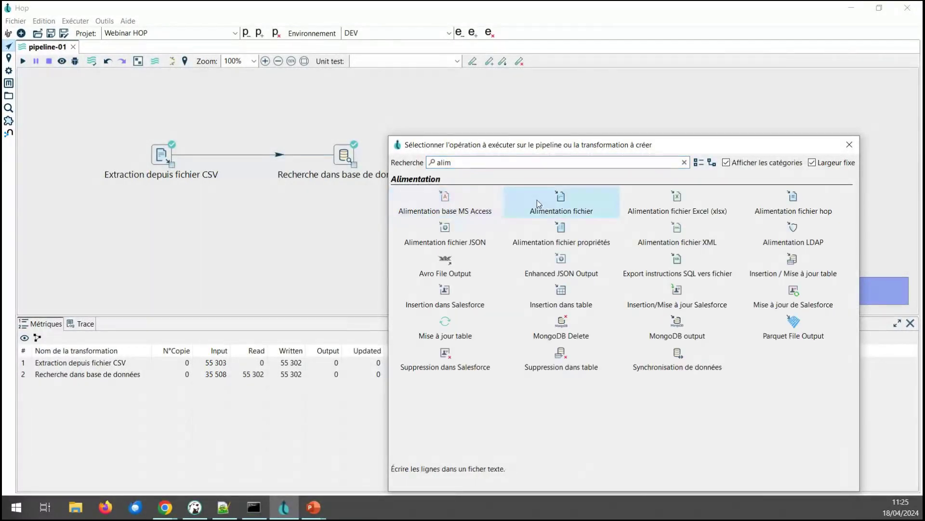
# Step: Add Alimentation fichier under the lookup, fed by its error-handling hop
pyautogui.click(537, 200)
pyautogui.moveTo(354, 165); pyautogui.dragTo(393, 252)
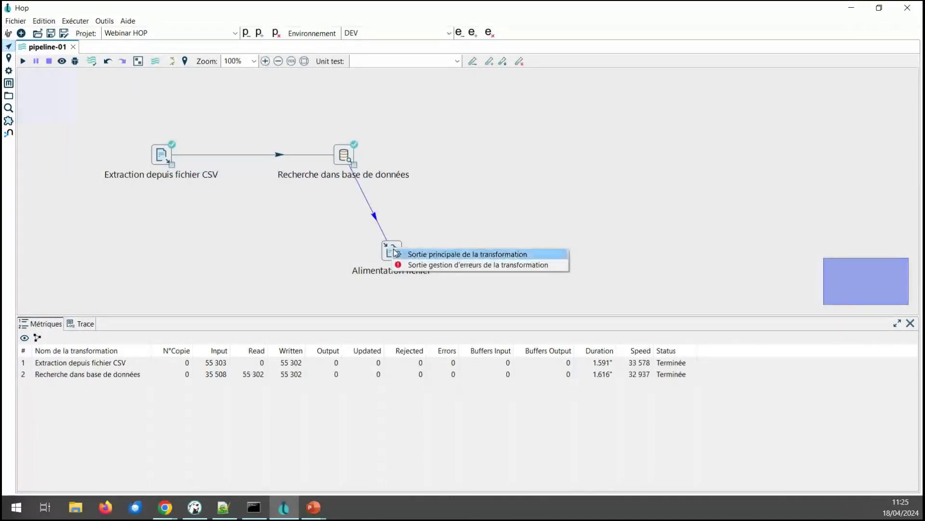
pyautogui.click(416, 265)
pyautogui.moveTo(399, 257); pyautogui.dragTo(351, 245)
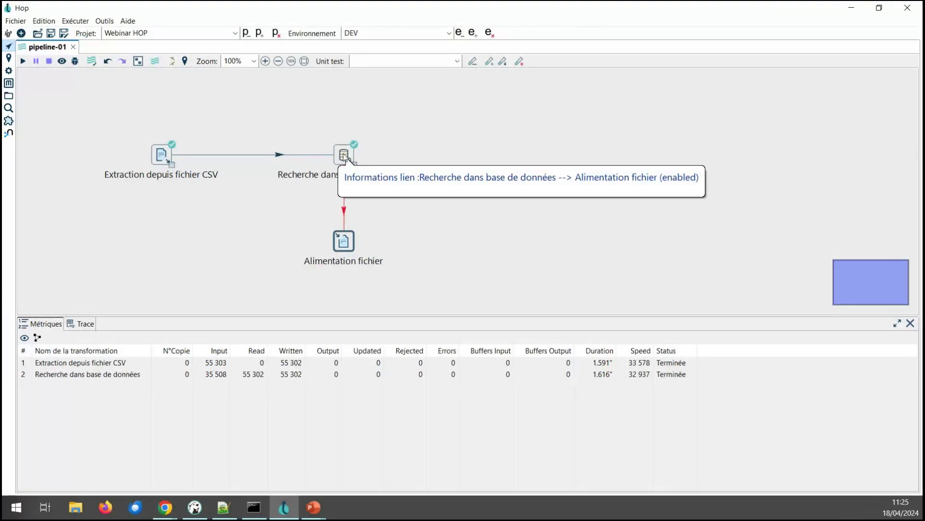
# Step: Set the file output's path to rejets in the Webinar HOP project folder
pyautogui.click(345, 241)
pyautogui.click(395, 208)
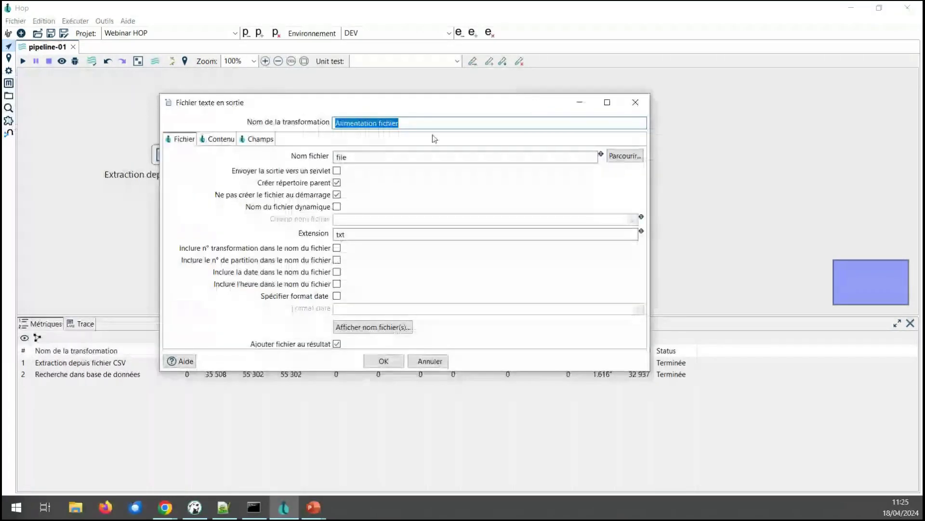
pyautogui.click(609, 155)
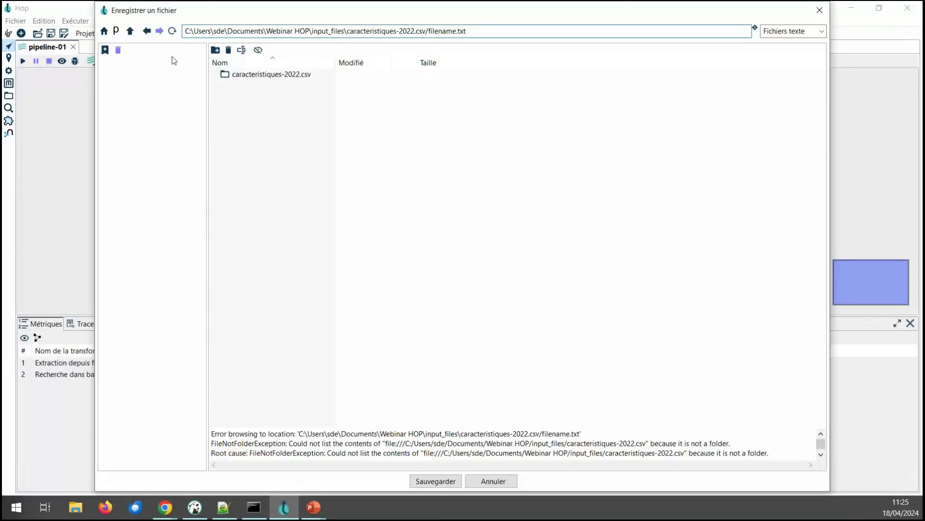
pyautogui.click(116, 31)
pyautogui.click(253, 78)
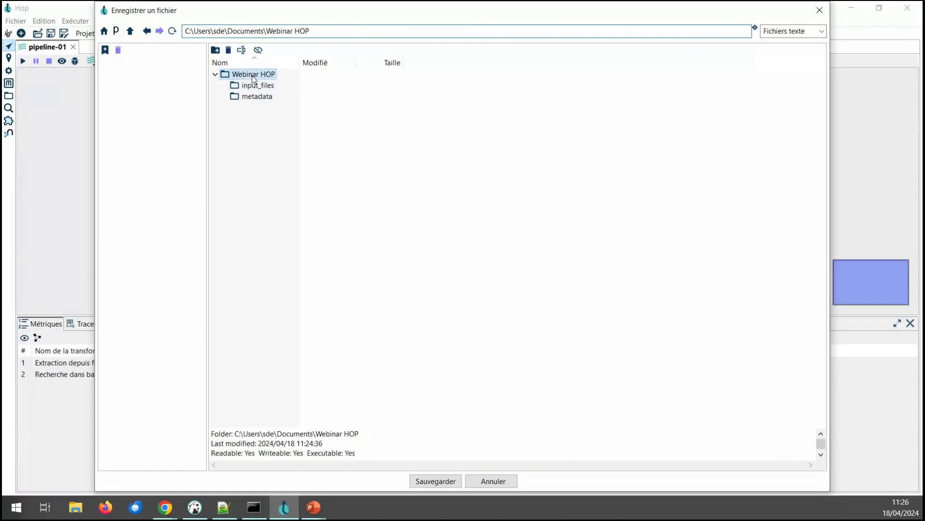
pyautogui.click(326, 31)
pyautogui.write('\\rejets')
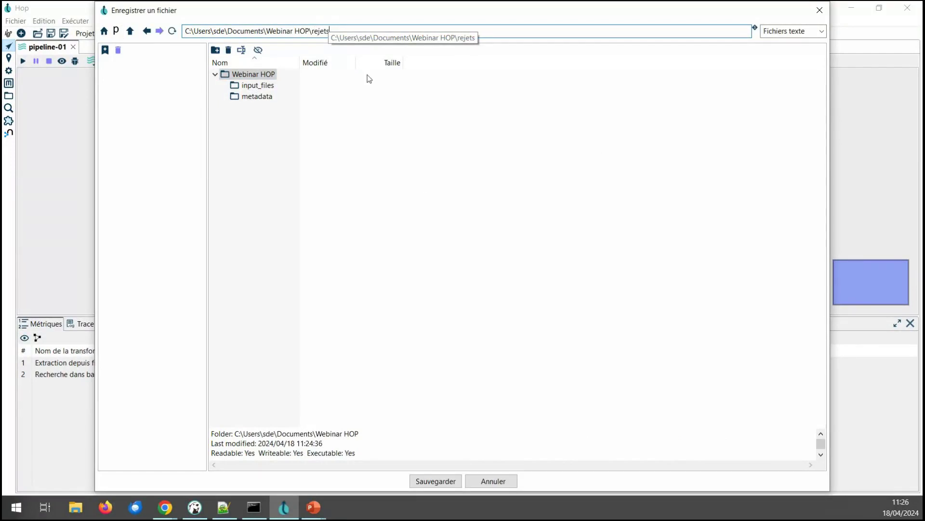
pyautogui.click(432, 482)
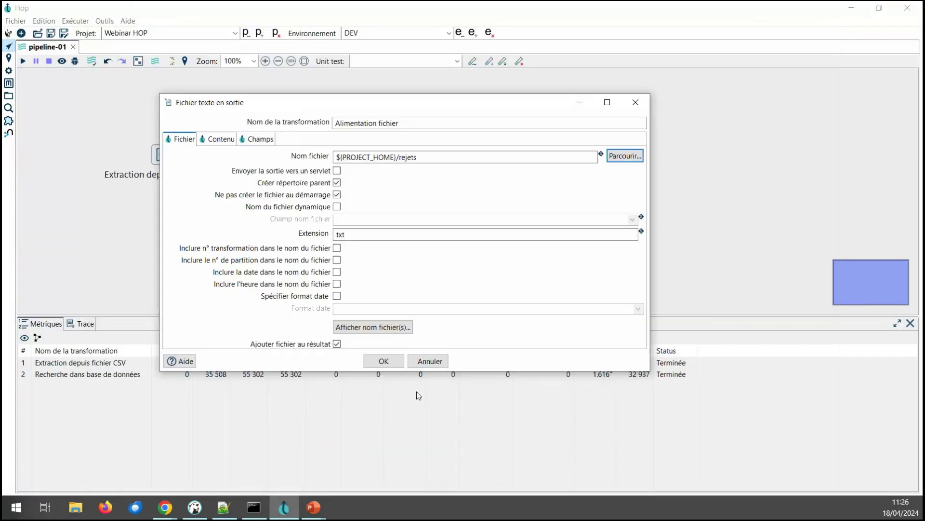
# Step: Change the extension to csv and add date and time to the file name
pyautogui.click(424, 156)
pyautogui.doubleClick(340, 234)
pyautogui.write('csv')
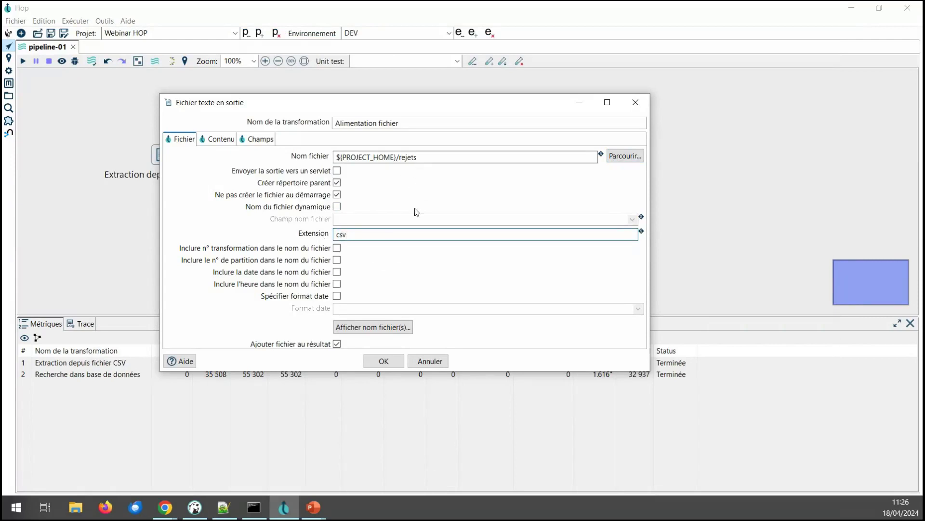
pyautogui.click(337, 273)
pyautogui.click(336, 284)
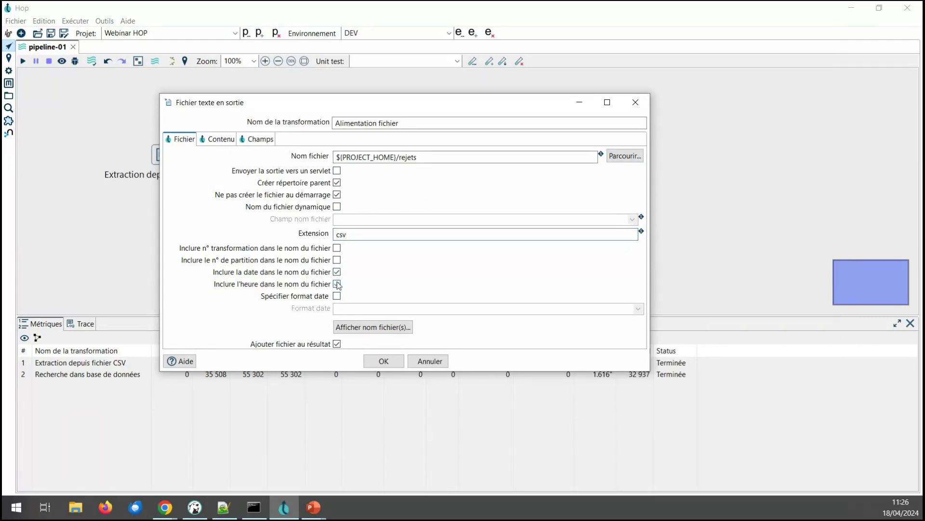
# Step: Save the output settings, rerun the pipeline, check 477 rejected rows, then open File Explorer
pyautogui.click(383, 361)
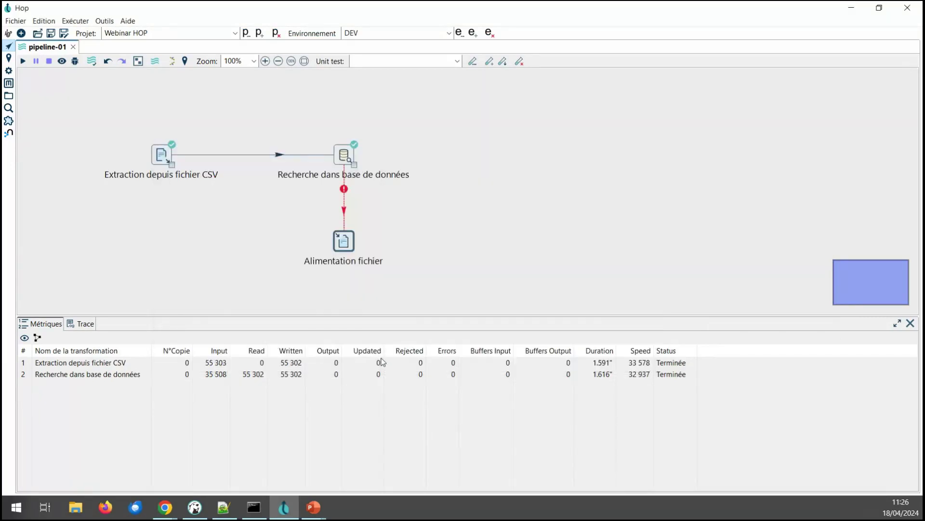
pyautogui.click(23, 61)
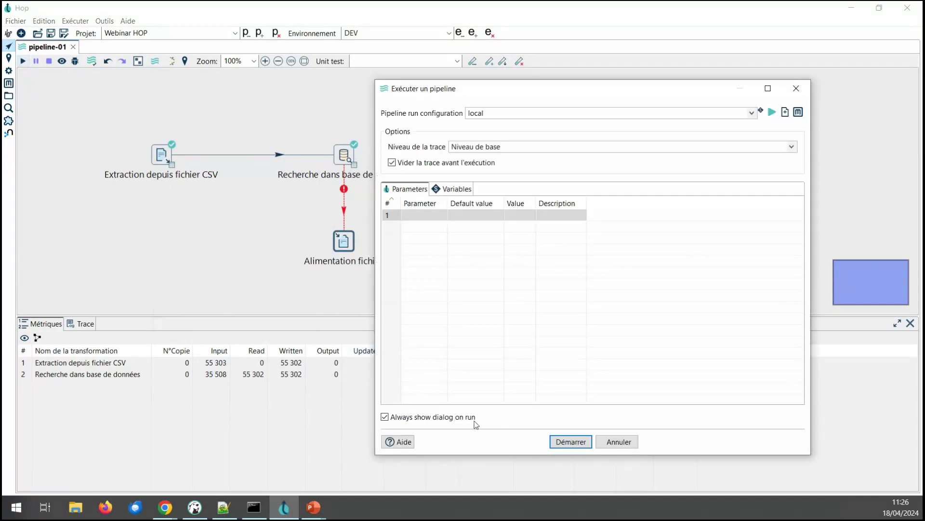
pyautogui.click(572, 442)
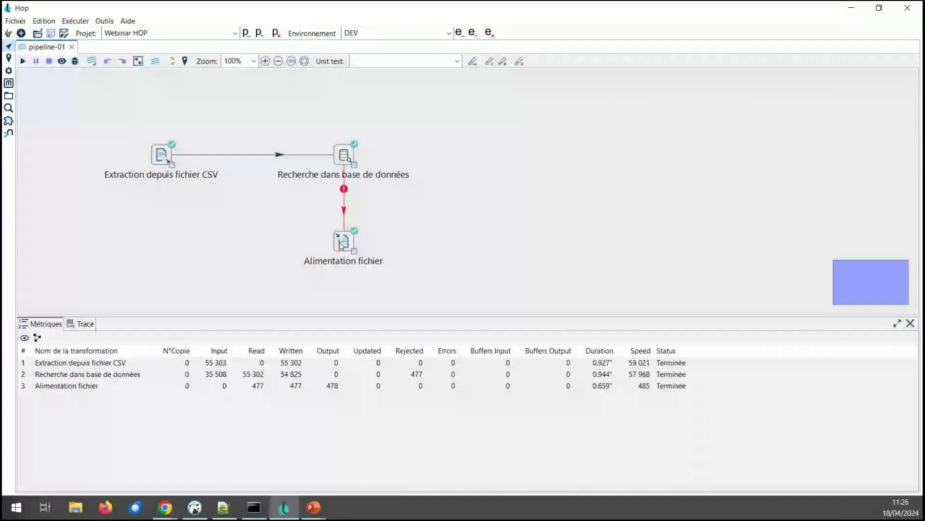
pyautogui.click(21, 389)
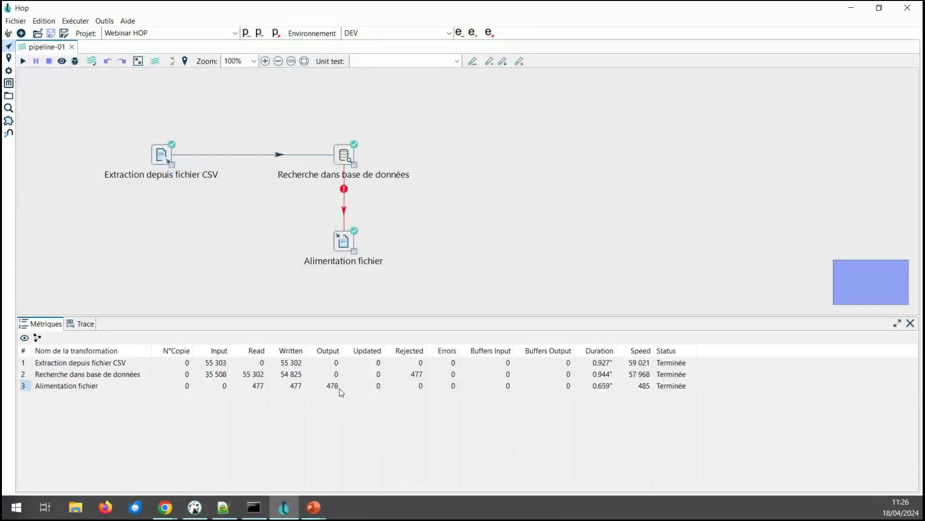
pyautogui.click(75, 509)
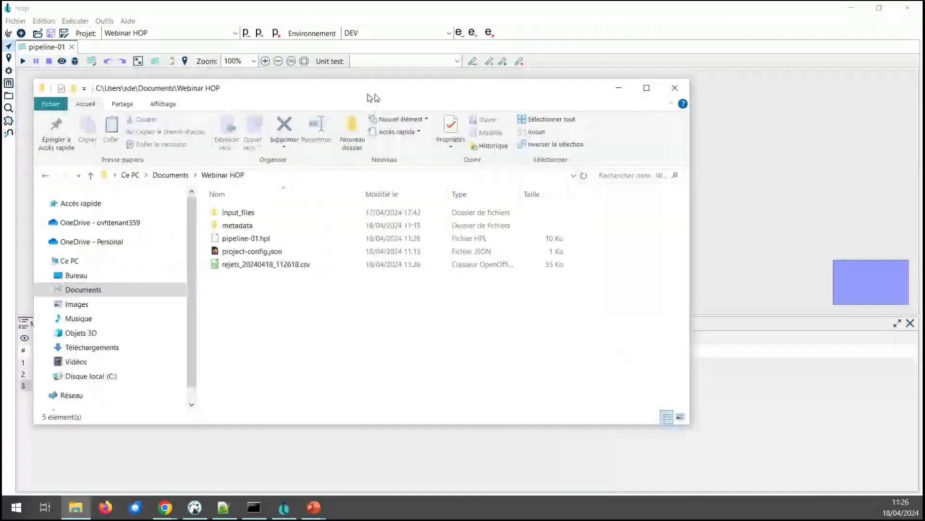
# Step: Check rejets_20240418_112618.csv in the Webinar HOP folder, then close the window
pyautogui.moveTo(340, 86); pyautogui.dragTo(509, 80)
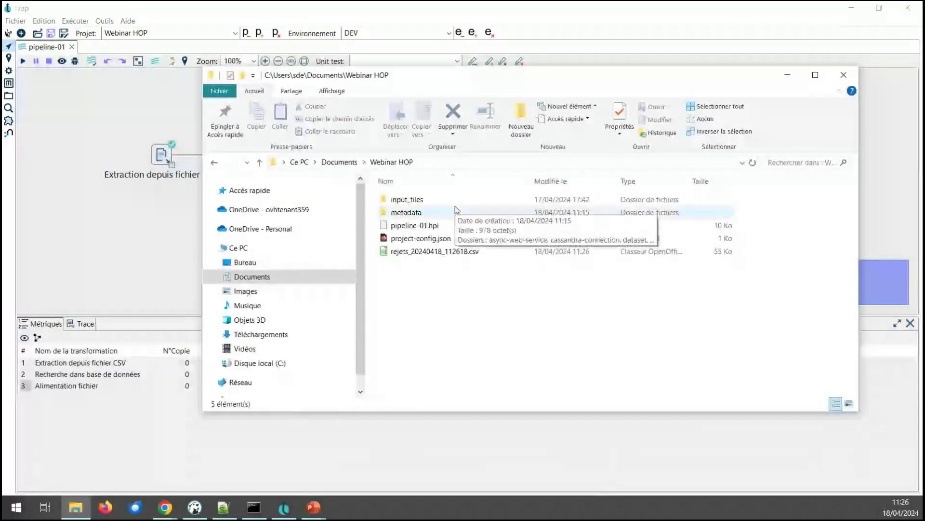
pyautogui.click(386, 253)
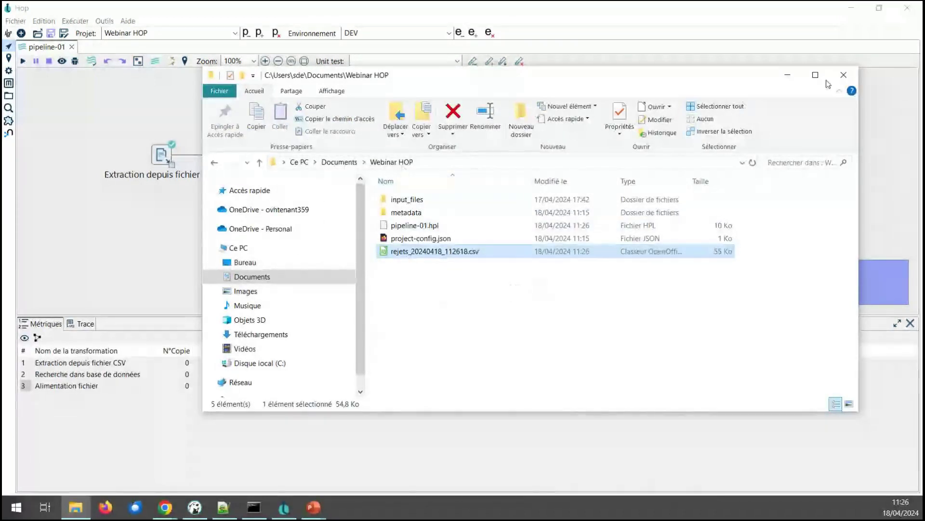
pyautogui.click(844, 75)
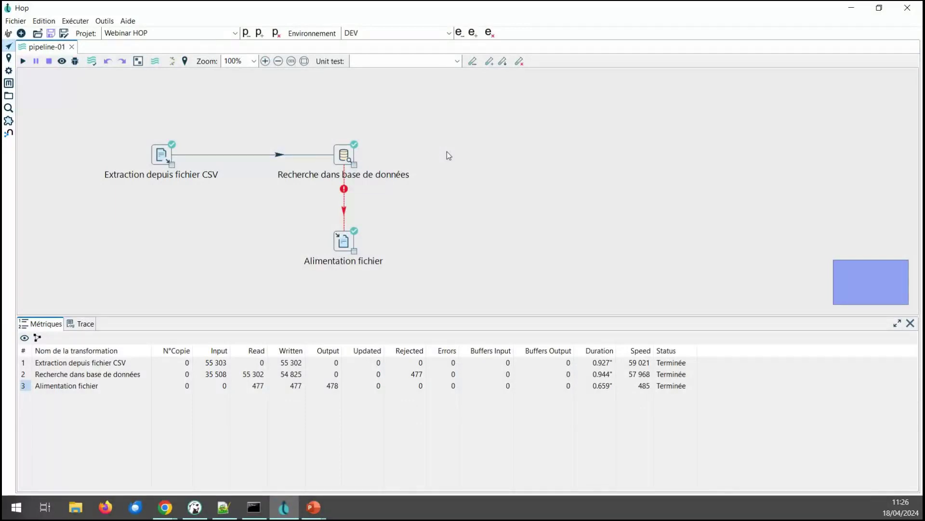
# Step: Search the operation picker for 'tableau' and 'cor' to find the value-mapping transform
pyautogui.click(466, 149)
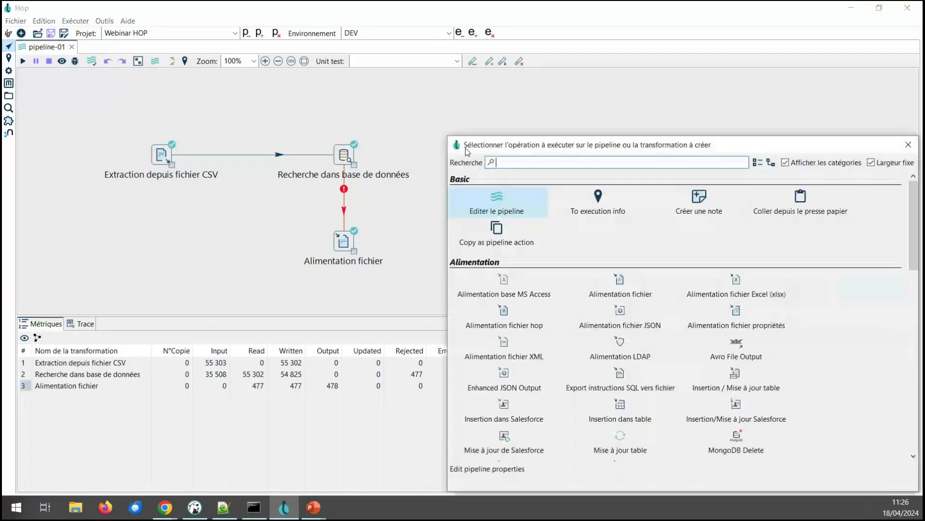
pyautogui.write('tableau')
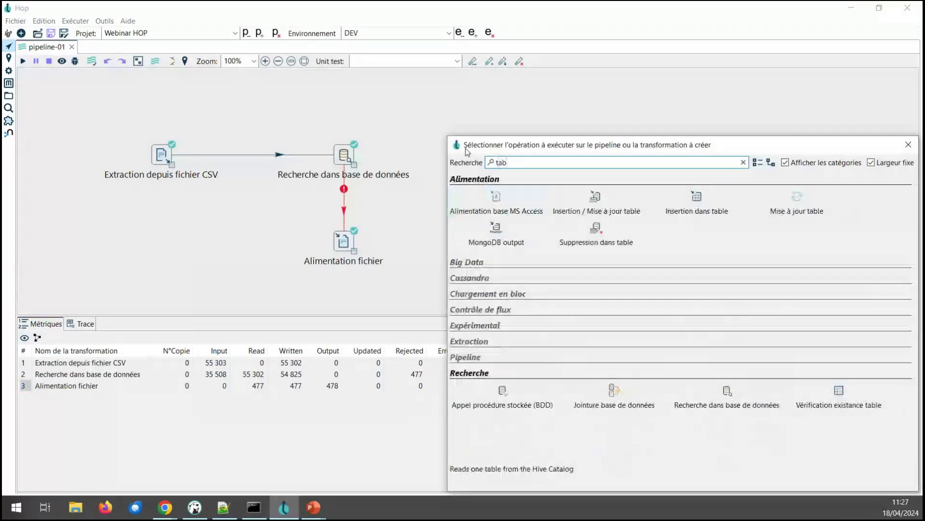
pyautogui.press('BackSpace')
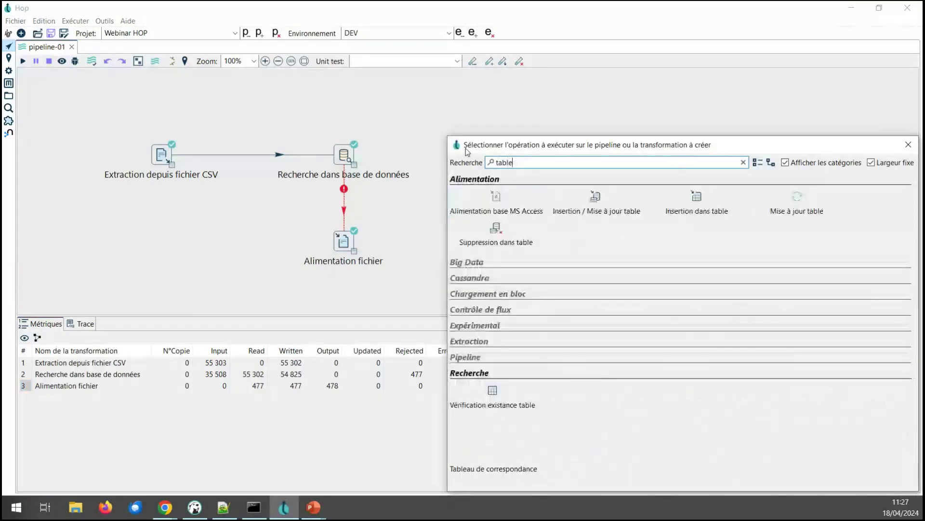
pyautogui.press('BackSpace')
pyautogui.press('BackSpace')
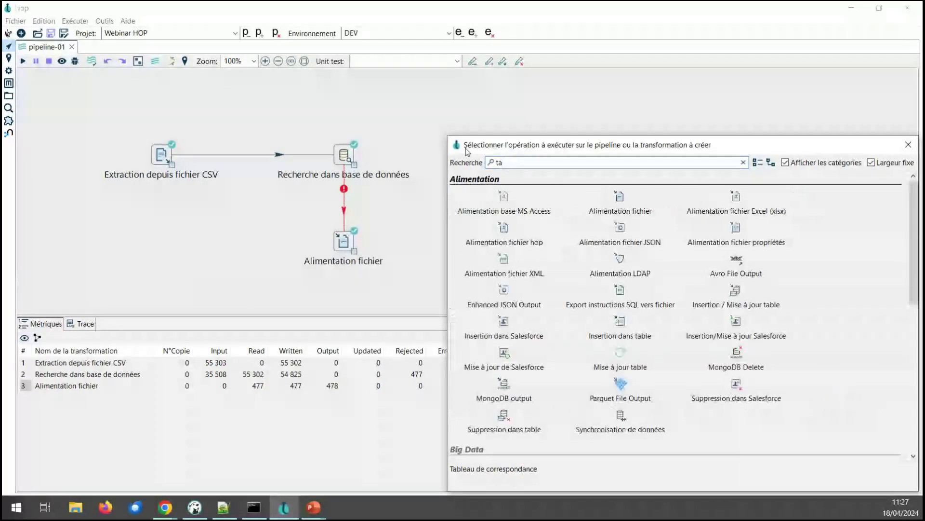
pyautogui.write('l')
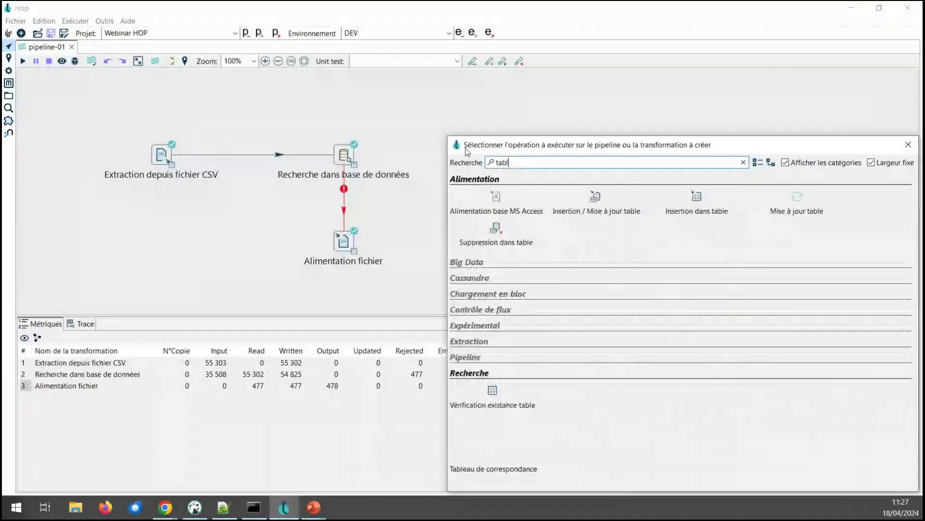
pyautogui.moveTo(729, 149); pyautogui.dragTo(561, 59)
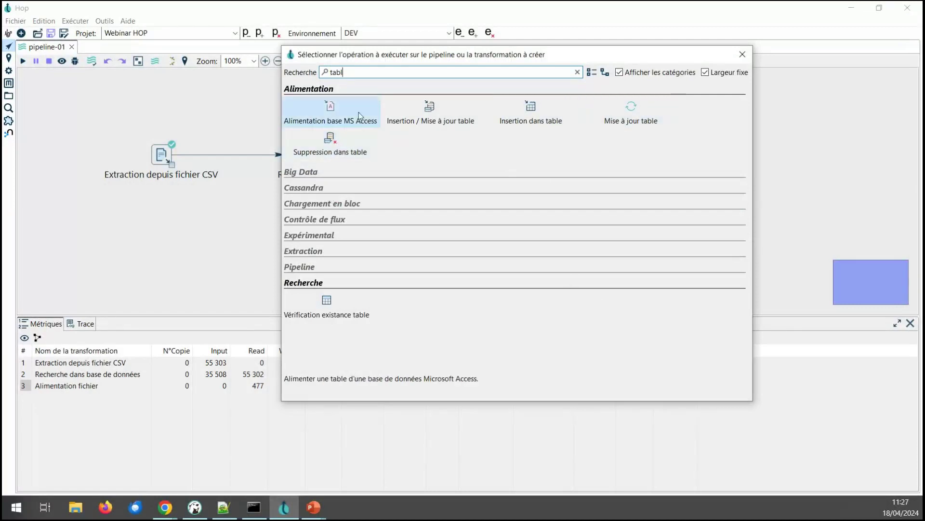
pyautogui.doubleClick(322, 72)
pyautogui.press('BackSpace')
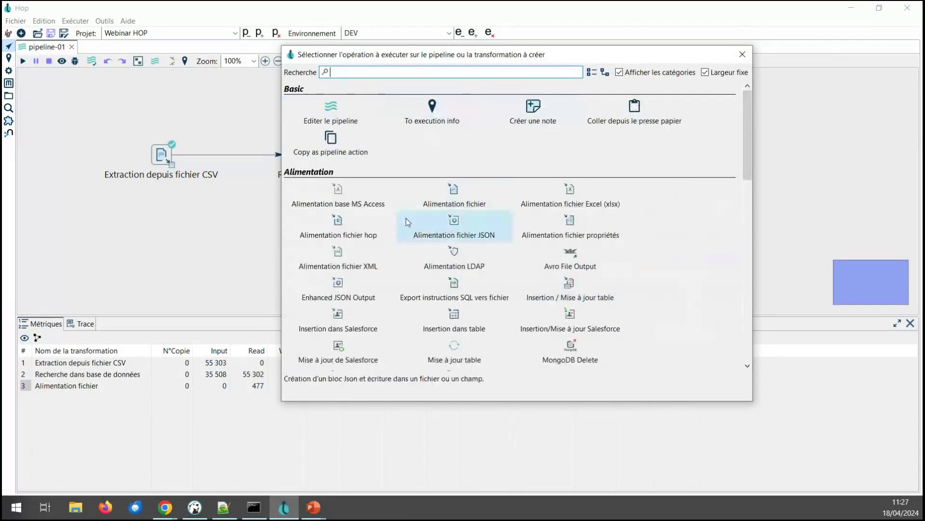
pyautogui.moveTo(748, 140); pyautogui.dragTo(579, 159)
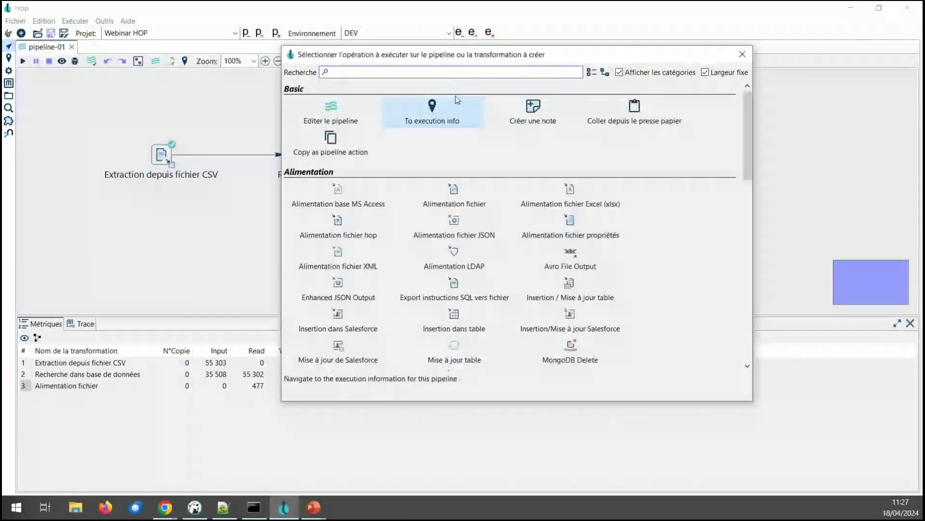
pyautogui.write('cor')
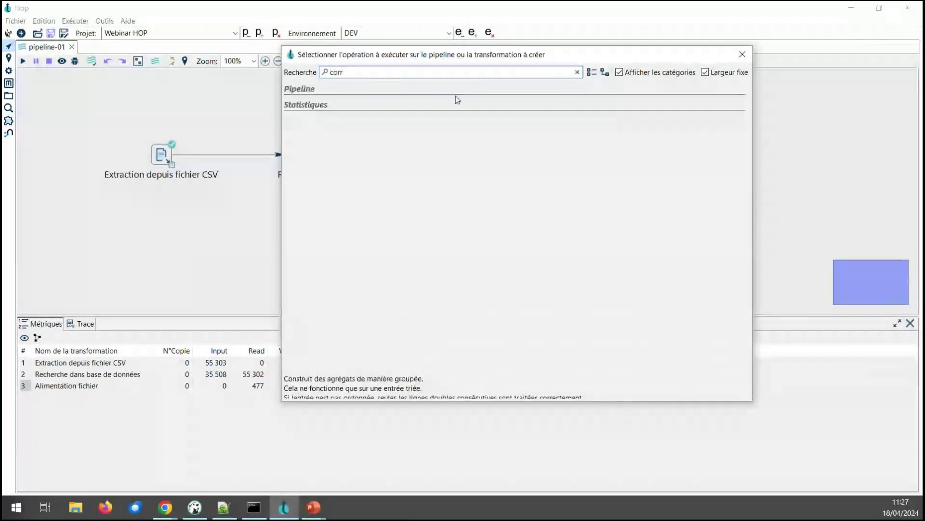
pyautogui.press('BackSpace')
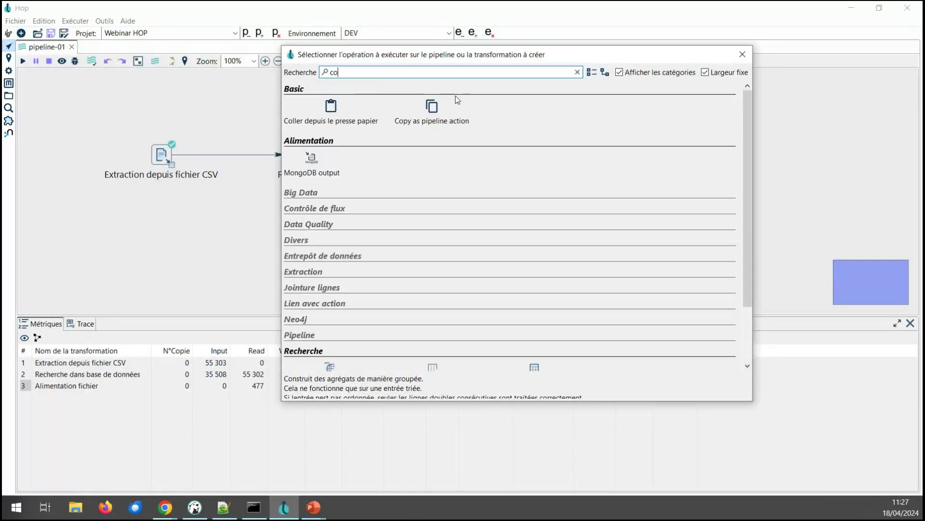
# Step: Try 'mapp', then browse the Pipeline category and add Tableau de correspondance beside the lookup
pyautogui.scroll(-2, 603, 227)
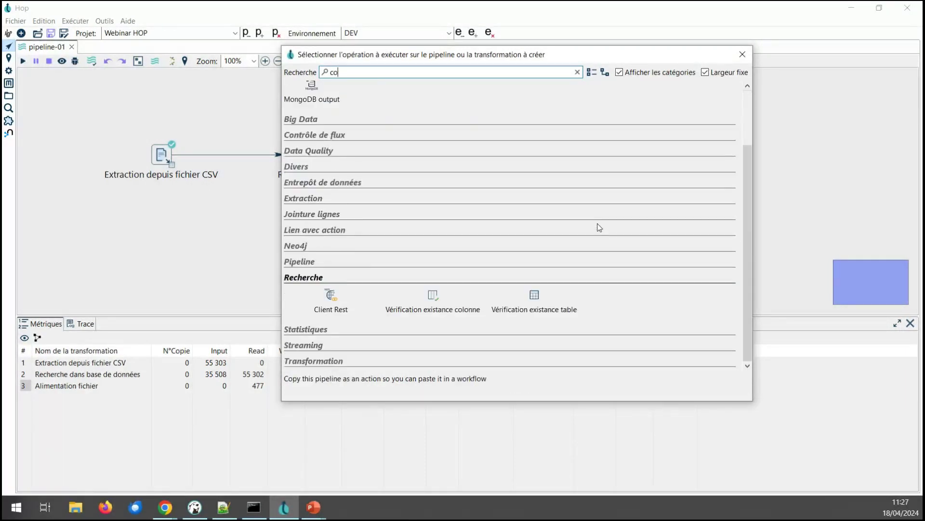
pyautogui.press('BackSpace')
pyautogui.press('BackSpace')
pyautogui.write('map')
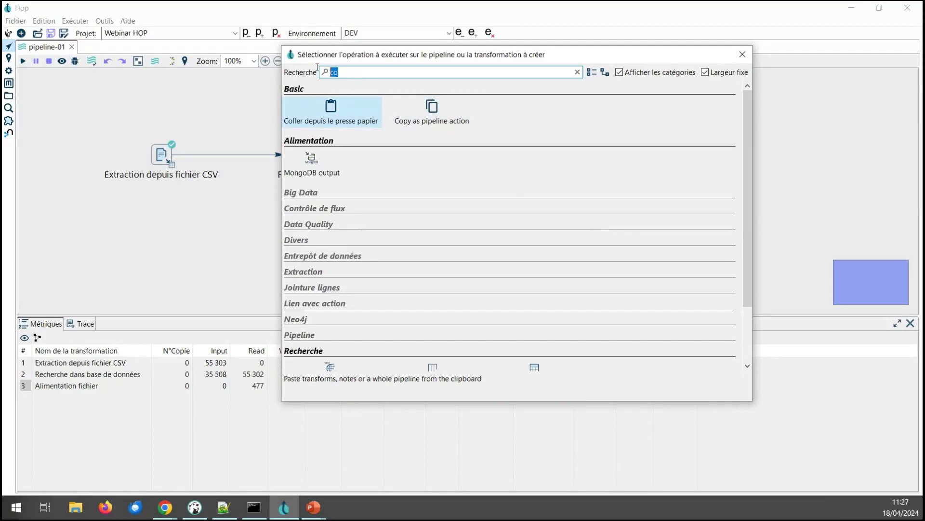
pyautogui.write('p')
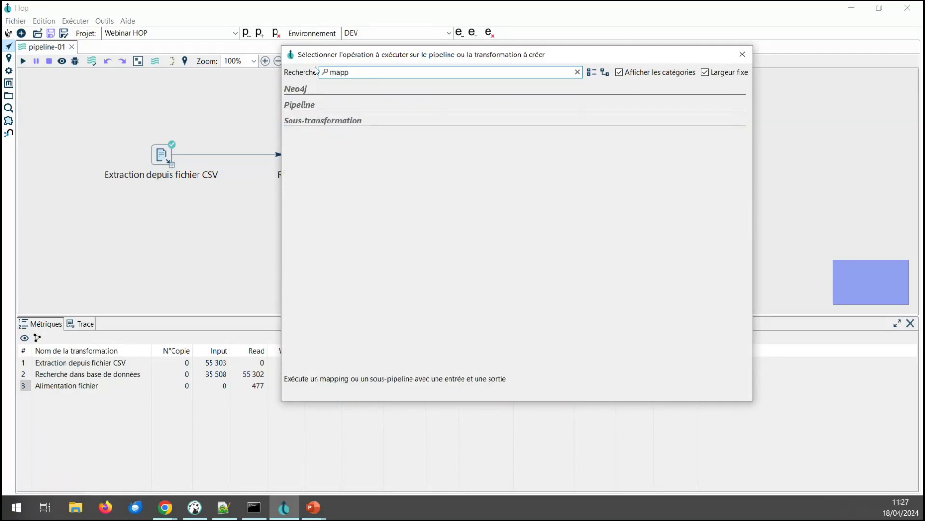
pyautogui.press('BackSpace')
pyautogui.press('BackSpace')
pyautogui.press('BackSpace')
pyautogui.press('BackSpace')
pyautogui.moveTo(745, 163); pyautogui.dragTo(738, 296)
pyautogui.scroll(3, 476, 244)
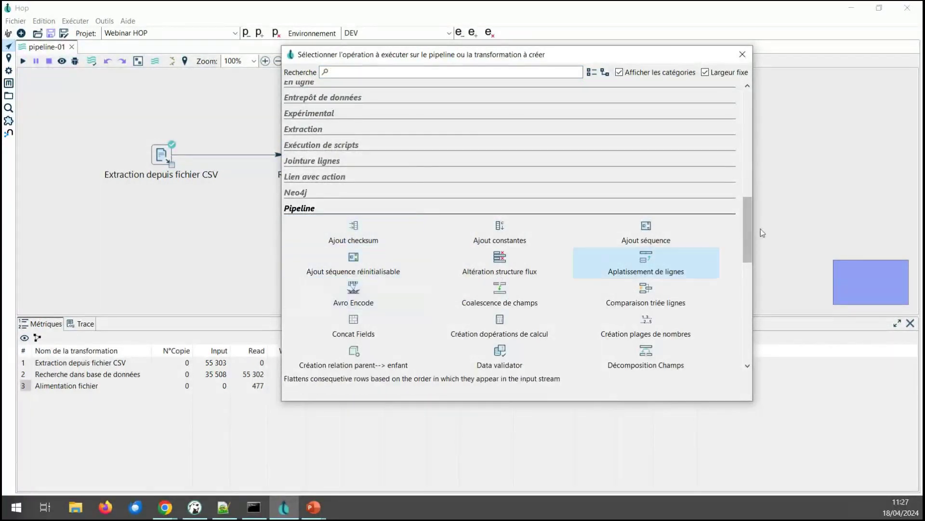
pyautogui.moveTo(748, 230); pyautogui.dragTo(747, 236)
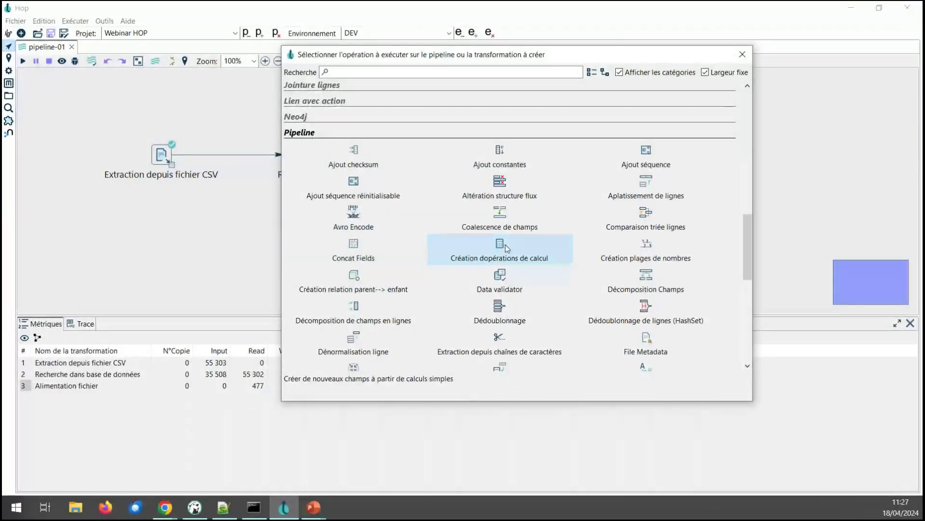
pyautogui.moveTo(746, 258); pyautogui.dragTo(745, 288)
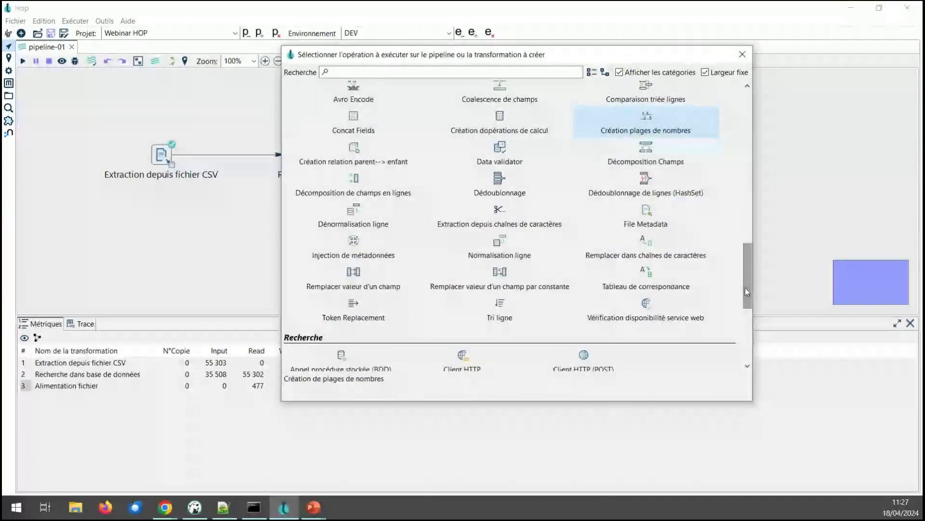
pyautogui.click(645, 279)
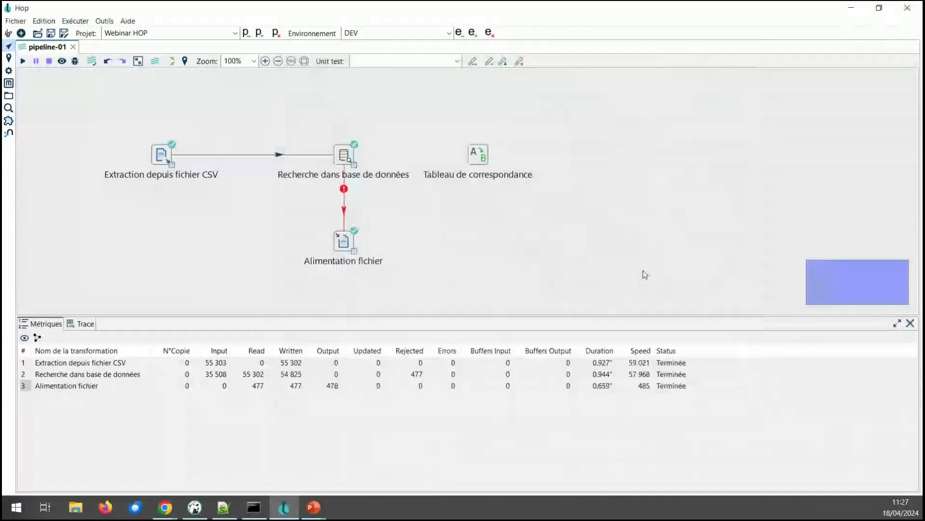
# Step: Link Recherche dans base de données to Tableau de correspondance as main output and choose atm as the field to map
pyautogui.moveTo(349, 161); pyautogui.dragTo(495, 160)
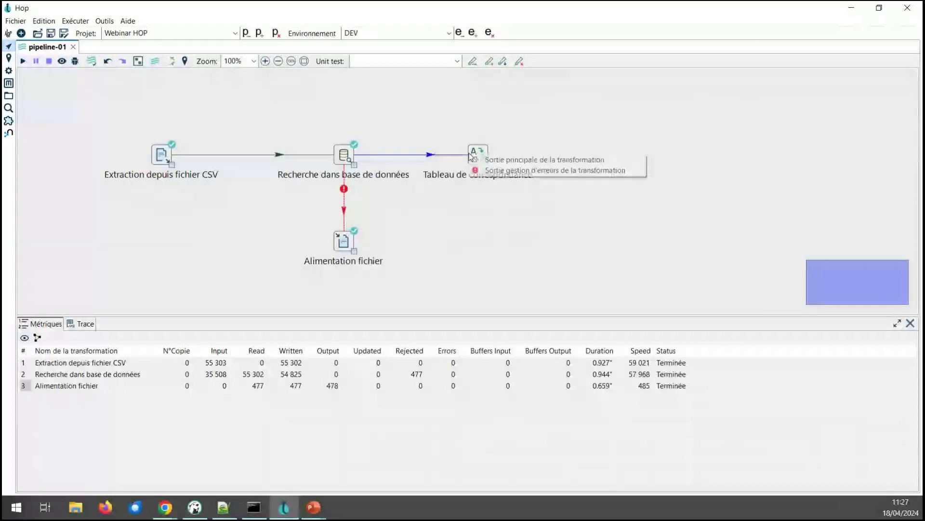
pyautogui.click(497, 160)
pyautogui.click(478, 154)
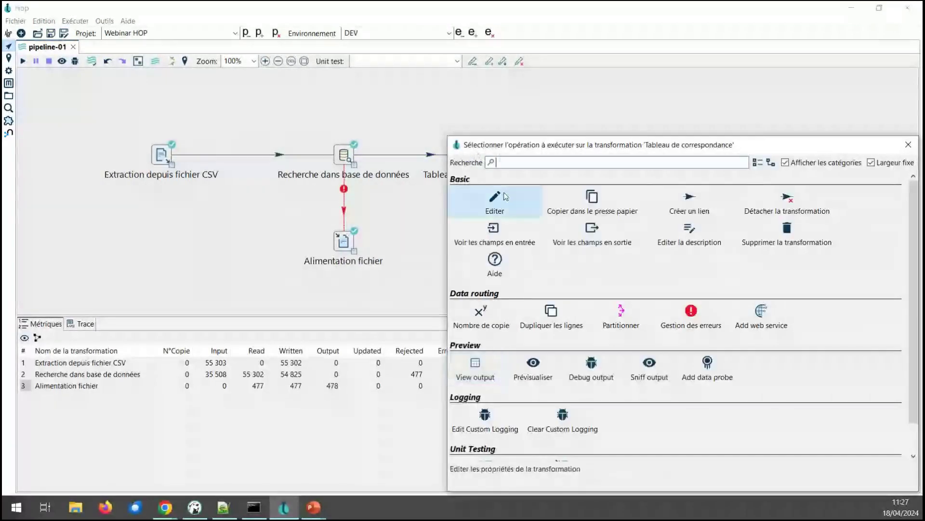
pyautogui.click(503, 197)
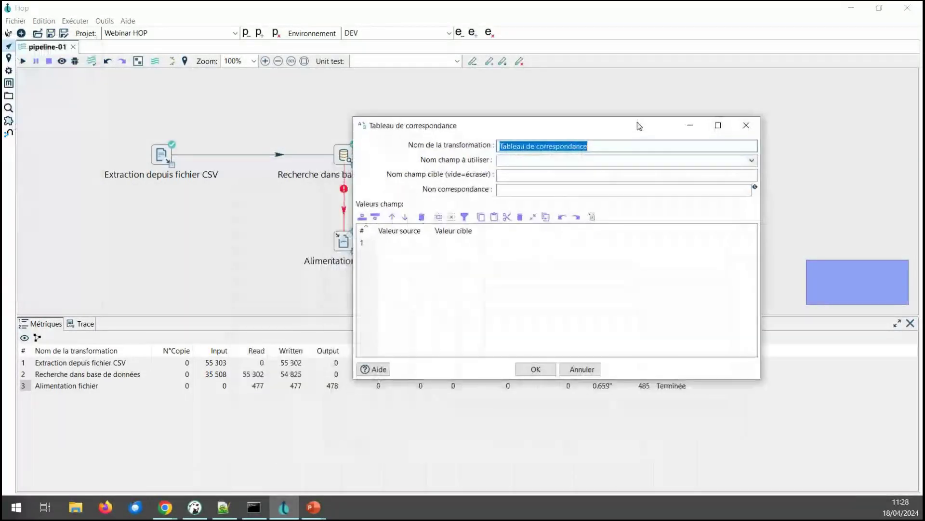
pyautogui.click(752, 160)
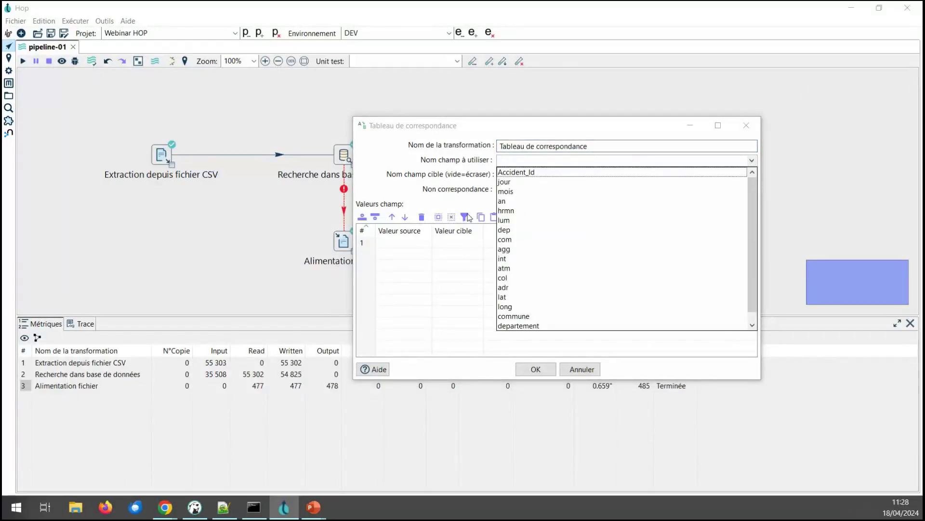
pyautogui.click(504, 268)
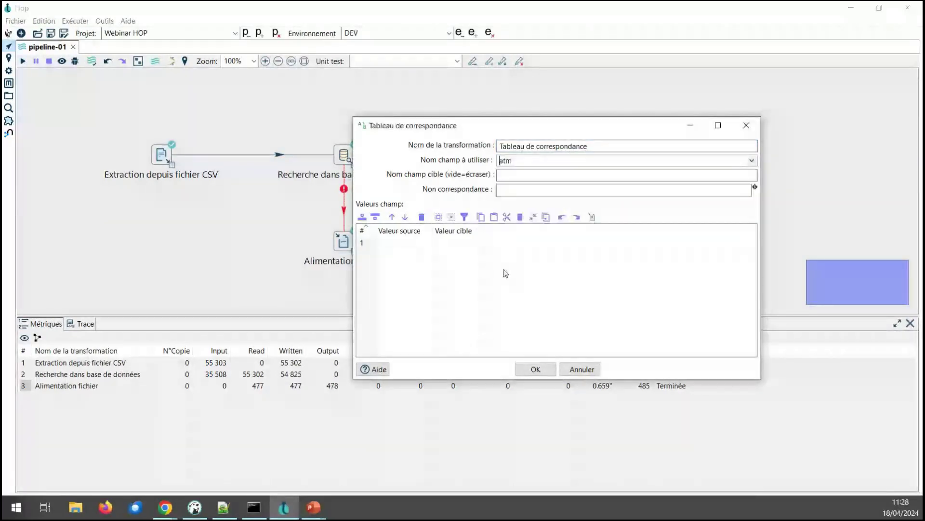
pyautogui.click(230, 509)
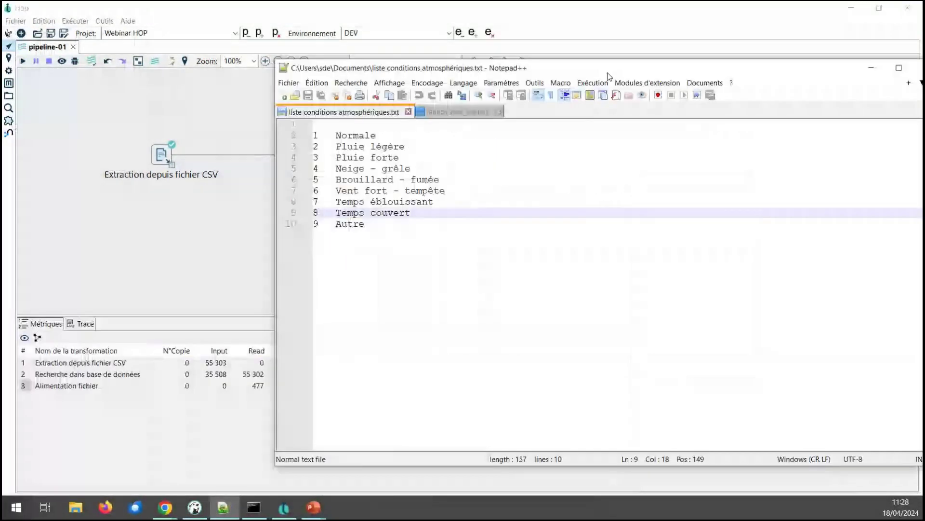
# Step: Copy the nine numbered weather conditions (Normale to Autre) from liste conditions atmosphériques.txt, then return to Hop
pyautogui.click(341, 136)
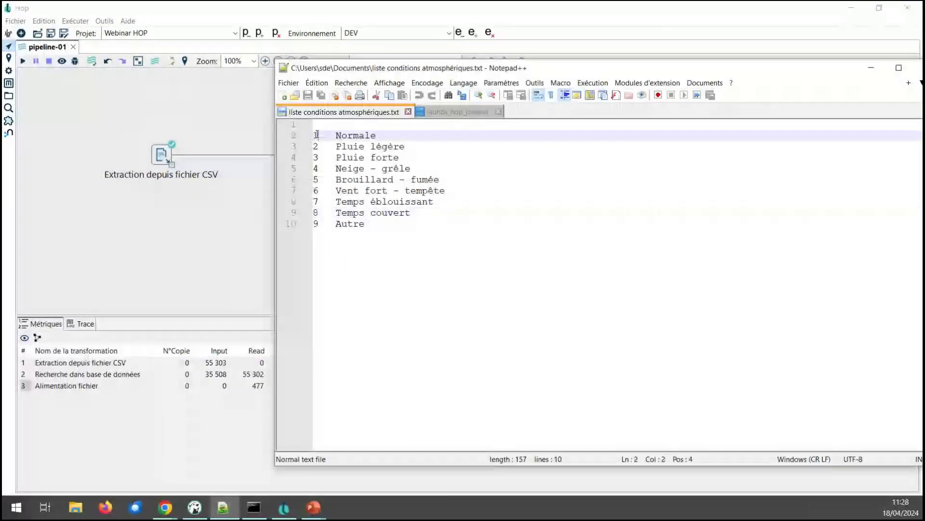
pyautogui.doubleClick(341, 137)
pyautogui.click(317, 147)
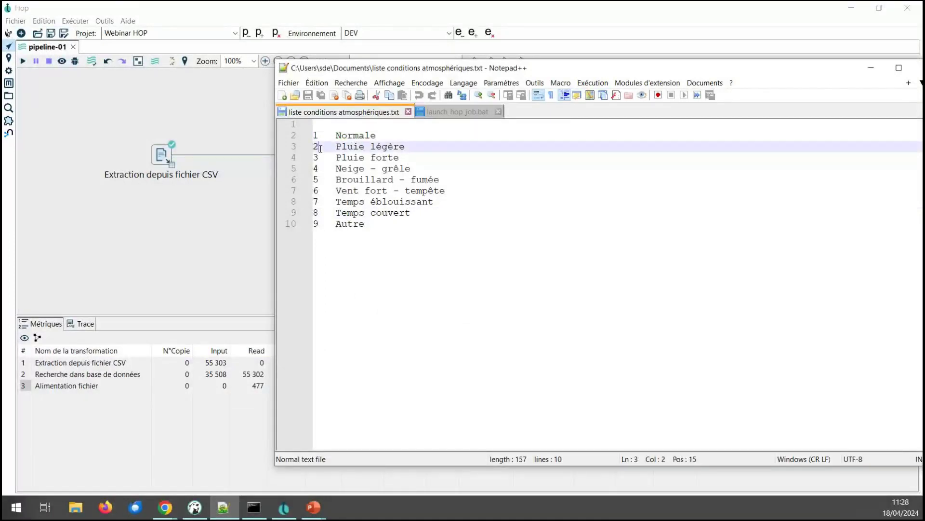
pyautogui.moveTo(365, 225); pyautogui.dragTo(296, 123)
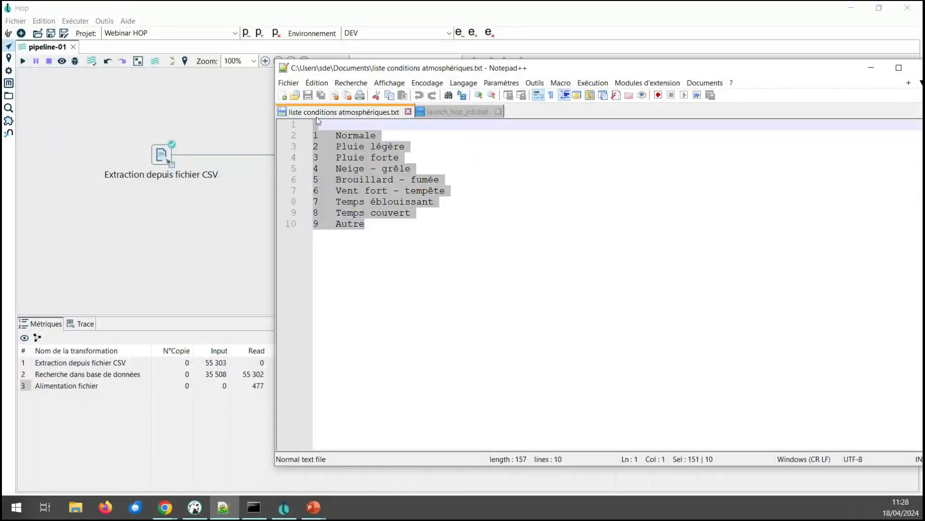
pyautogui.click(204, 77)
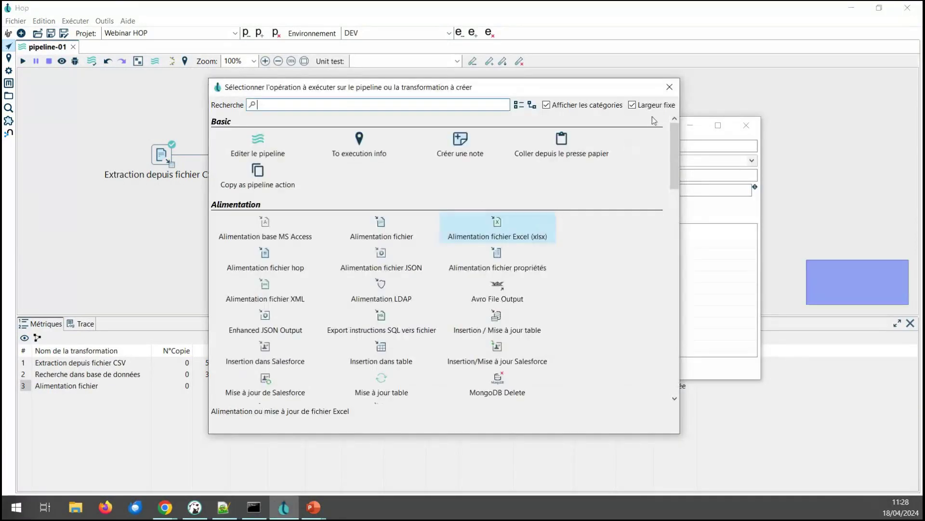
pyautogui.press('Escape')
# Step: Paste the nine code-to-label rows into the value grid, name the target field condition_meteo, and confirm
pyautogui.click(370, 245)
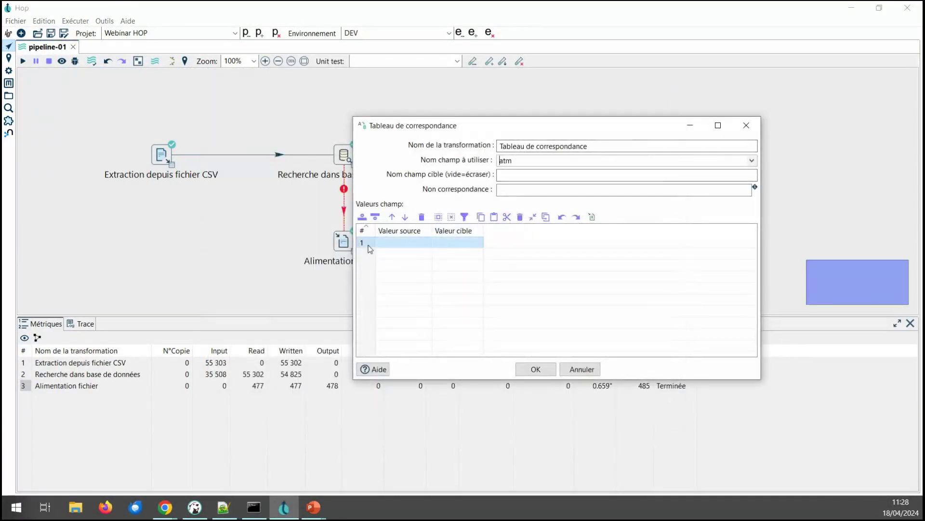
pyautogui.hotkey('ctrl', 'v')
pyautogui.moveTo(483, 231); pyautogui.dragTo(554, 233)
pyautogui.click(549, 173)
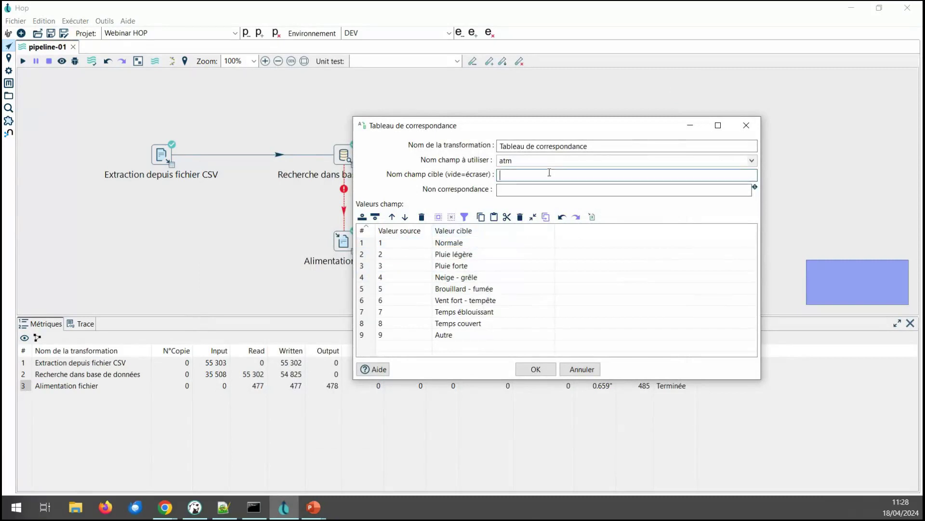
pyautogui.write('condi')
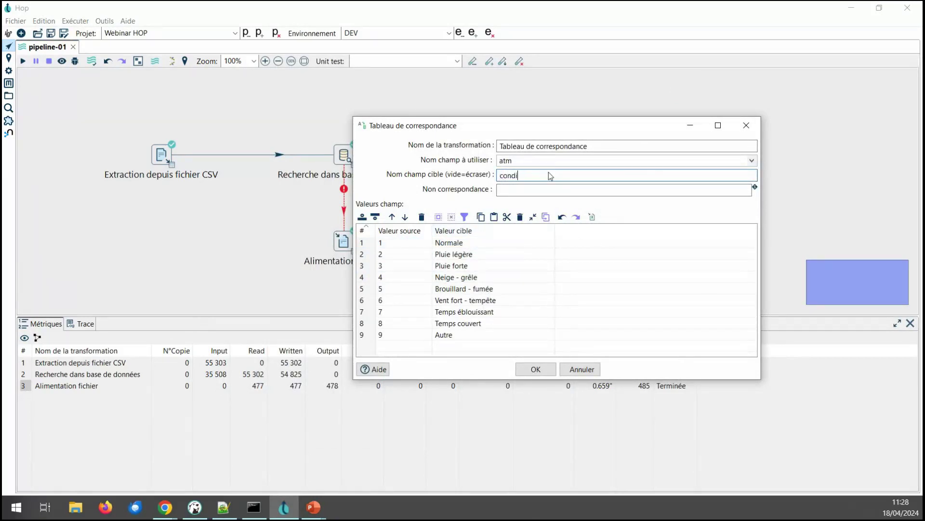
pyautogui.write('tion_meteo')
pyautogui.click(535, 369)
# Step: Run the pipeline and review the maximized output preview's region and condition_meteo columns, then close it
pyautogui.click(23, 61)
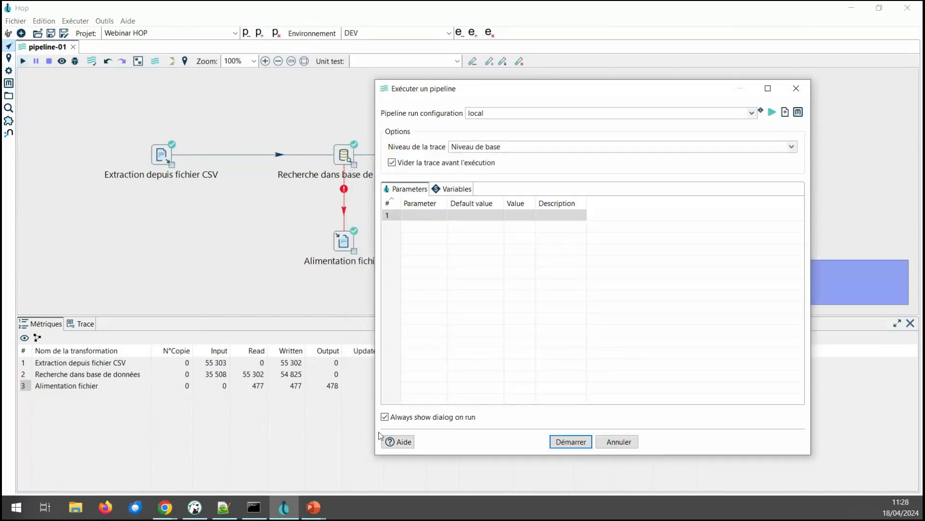
pyautogui.click(570, 440)
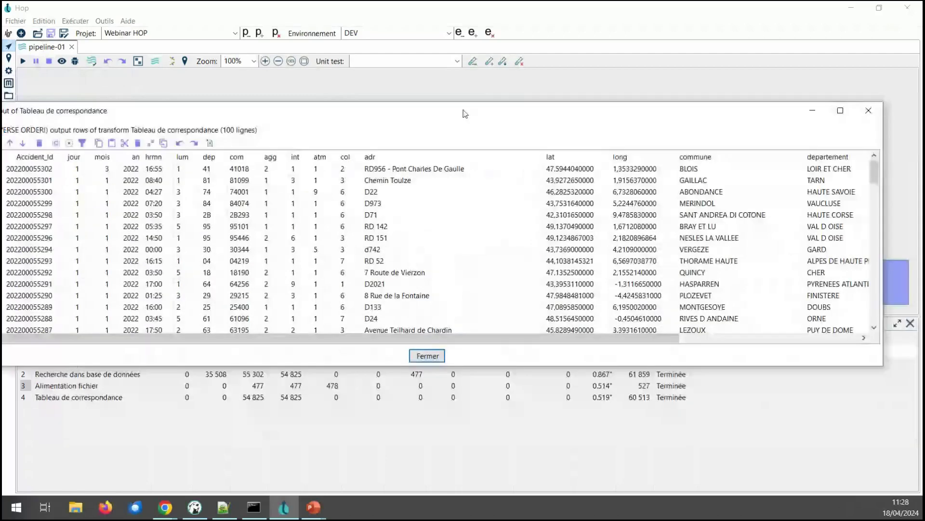
pyautogui.doubleClick(465, 114)
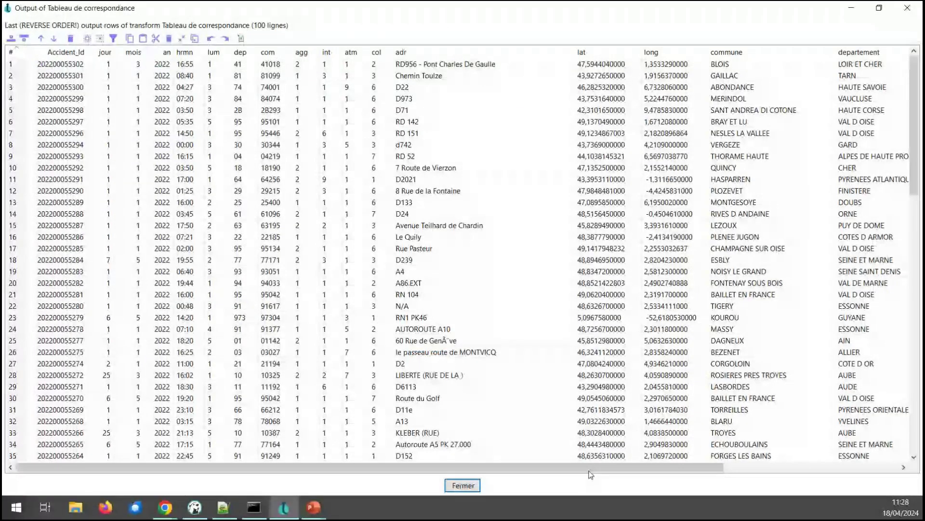
pyautogui.moveTo(590, 472); pyautogui.dragTo(921, 471)
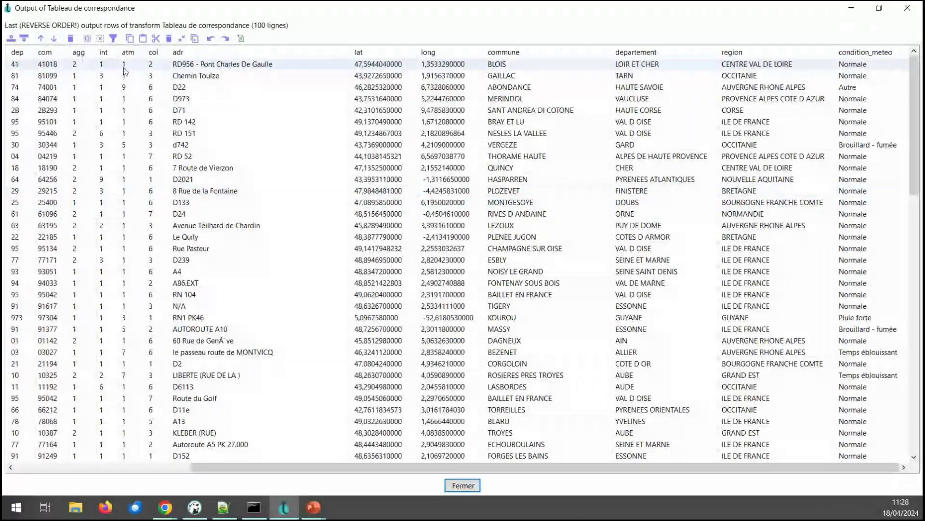
pyautogui.click(66, 90)
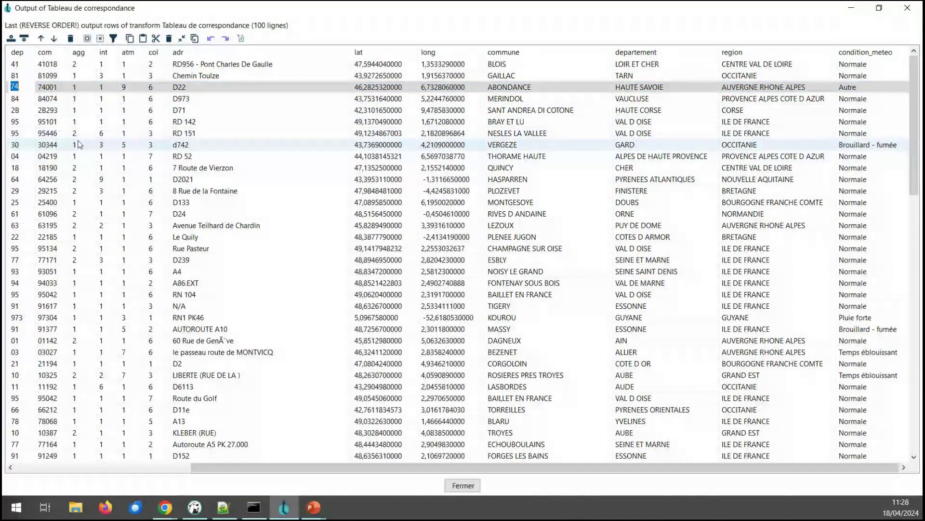
pyautogui.click(15, 144)
pyautogui.click(14, 134)
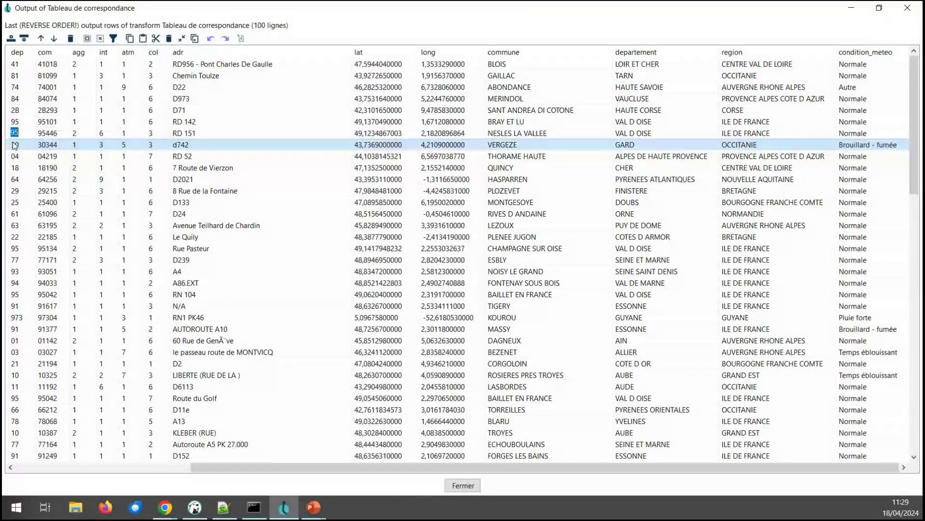
pyautogui.click(907, 9)
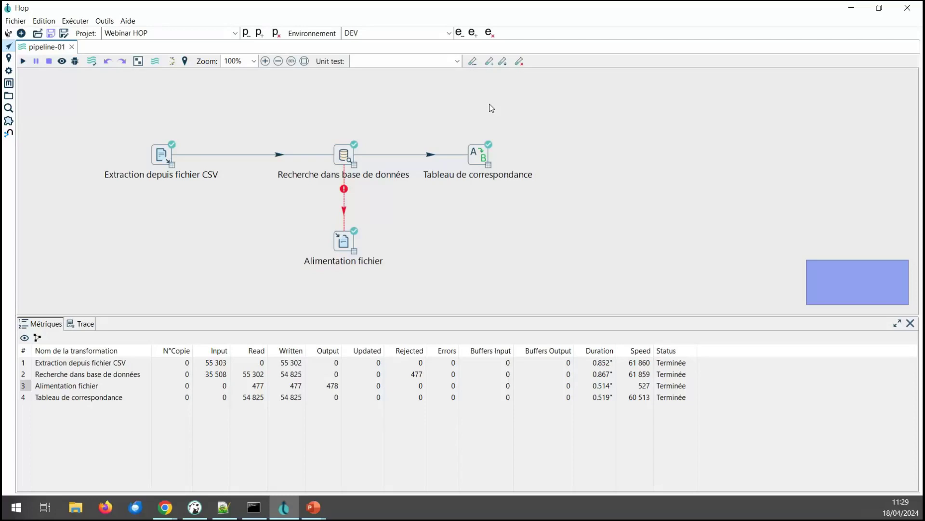
# Step: Create ${PROJECT_HOME}/env-dev.conf as the DEV environment's configuration file and open it for editing
pyautogui.click(459, 33)
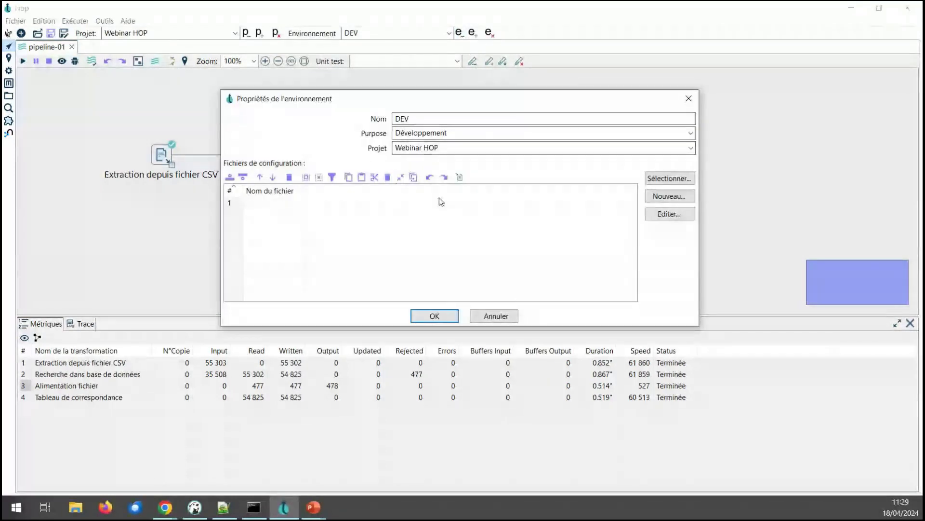
pyautogui.click(670, 198)
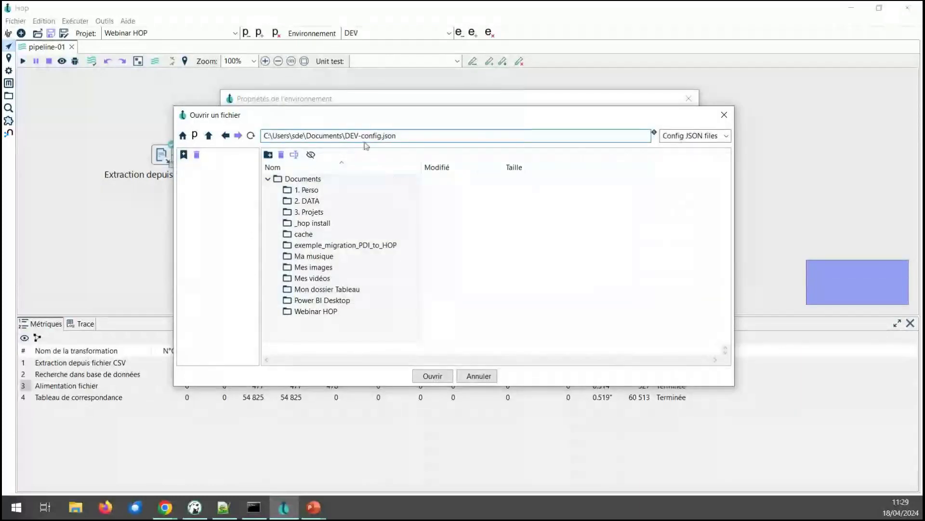
pyautogui.click(194, 136)
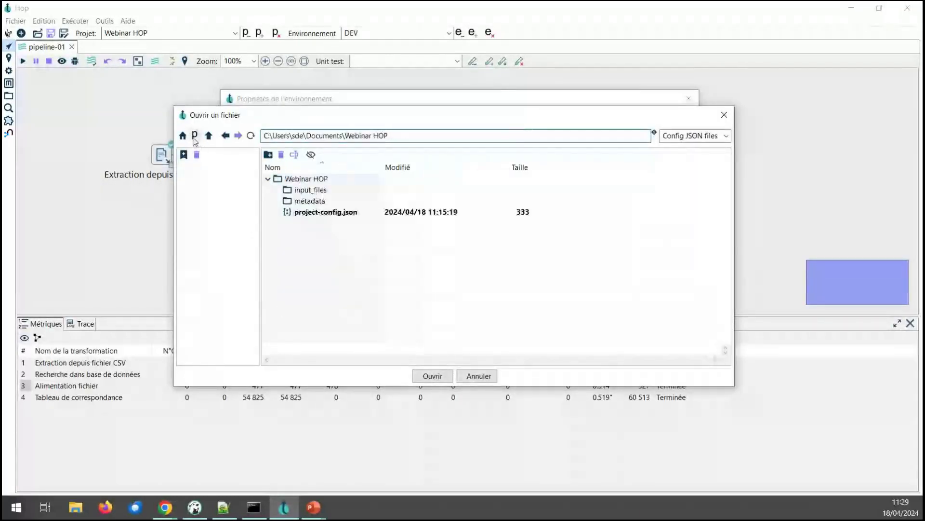
pyautogui.click(405, 137)
pyautogui.write('\\env')
pyautogui.write('-')
pyautogui.write('dev')
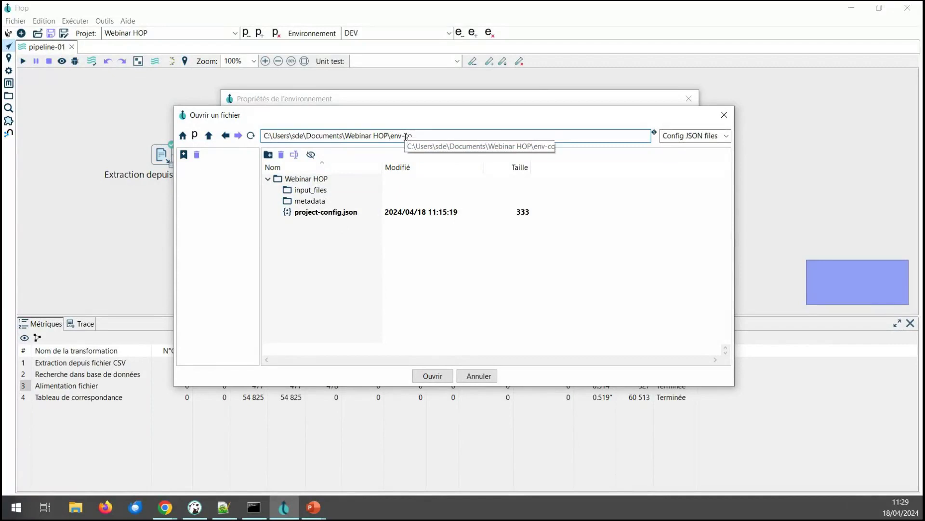
pyautogui.write('.co')
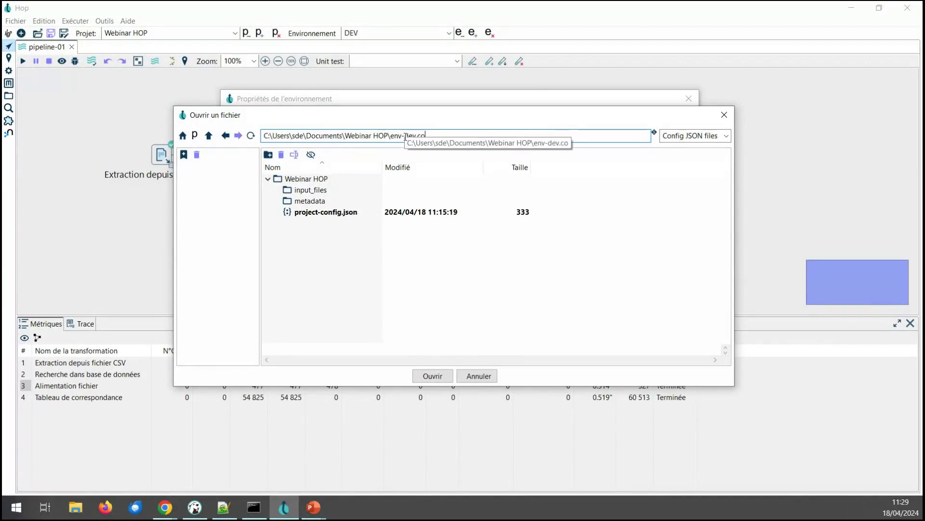
pyautogui.write('nf')
pyautogui.moveTo(392, 135); pyautogui.dragTo(451, 137)
pyautogui.click(433, 376)
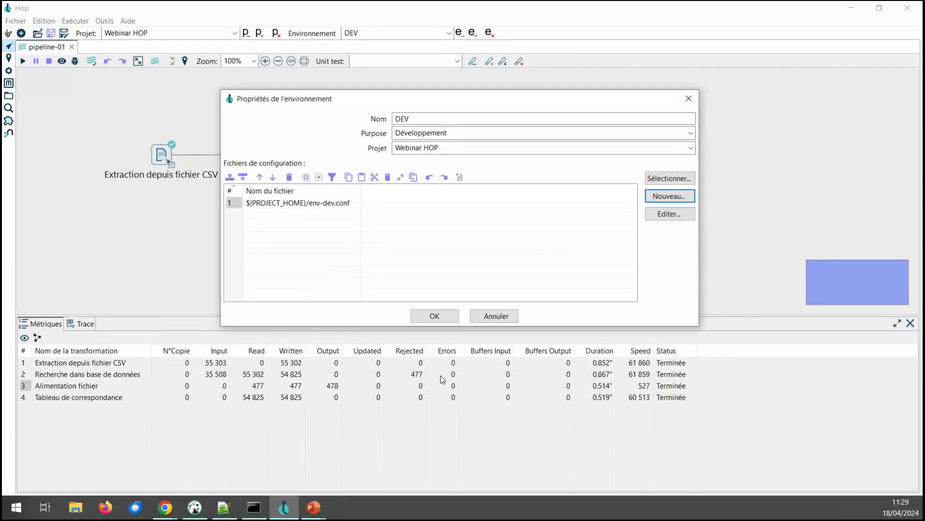
pyautogui.click(294, 203)
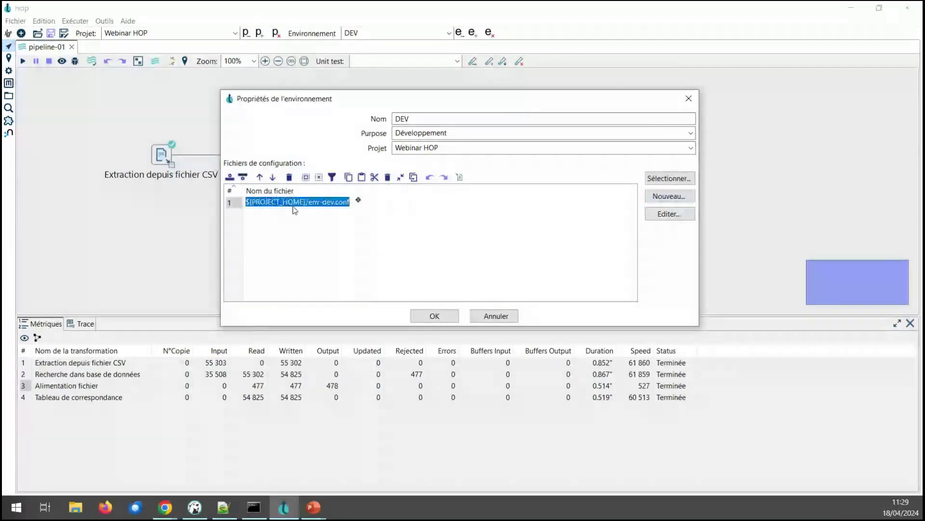
pyautogui.click(672, 220)
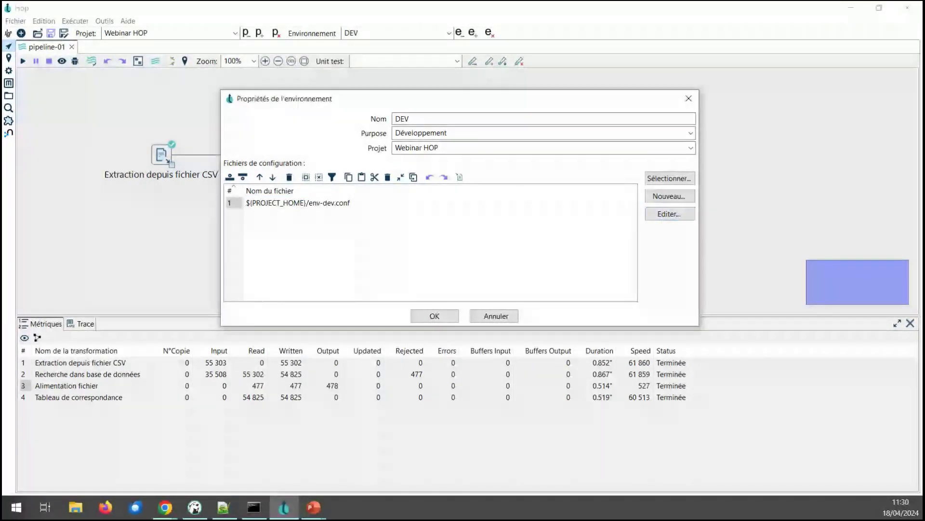
# Step: Add the variable OUTPUT_DIR with value C:\TMP\DEV
pyautogui.click(390, 170)
pyautogui.write('OUTP')
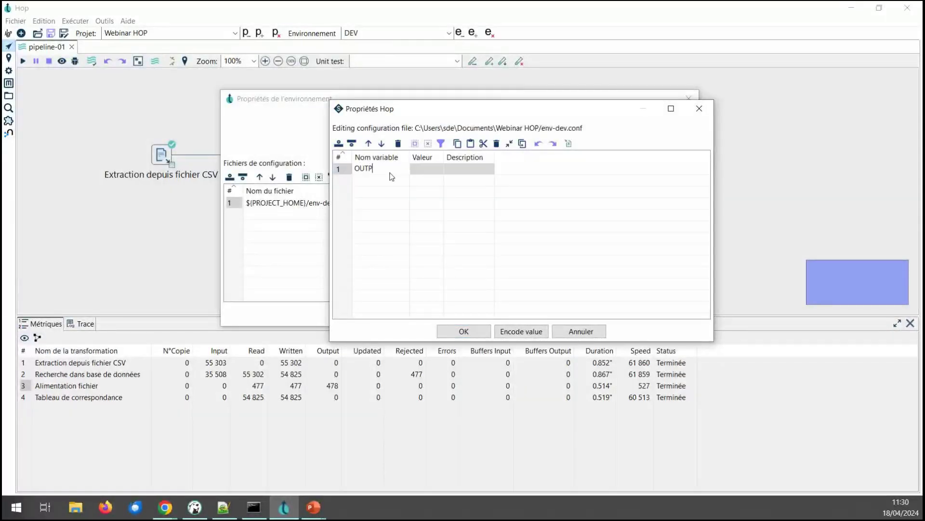
pyautogui.write('UT_DIR')
pyautogui.press('Tab')
pyautogui.write('C:_TM')
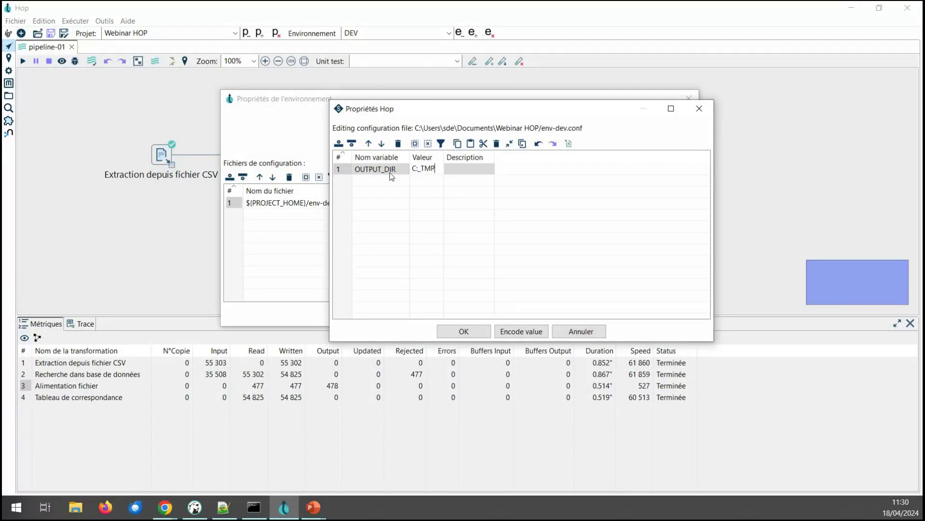
pyautogui.press('BackSpace')
pyautogui.press('BackSpace')
pyautogui.press('BackSpace')
pyautogui.write('\\TMP\\')
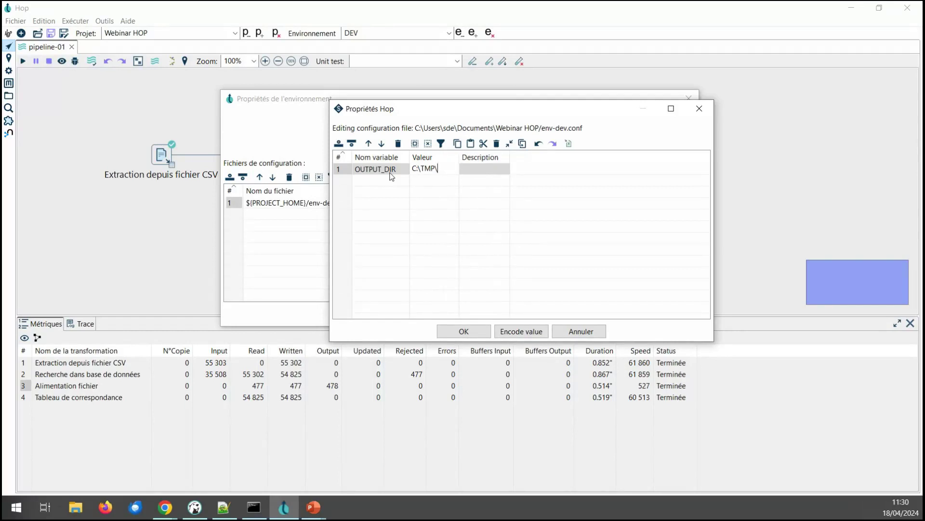
pyautogui.write('DEV')
pyautogui.moveTo(413, 168); pyautogui.dragTo(459, 168)
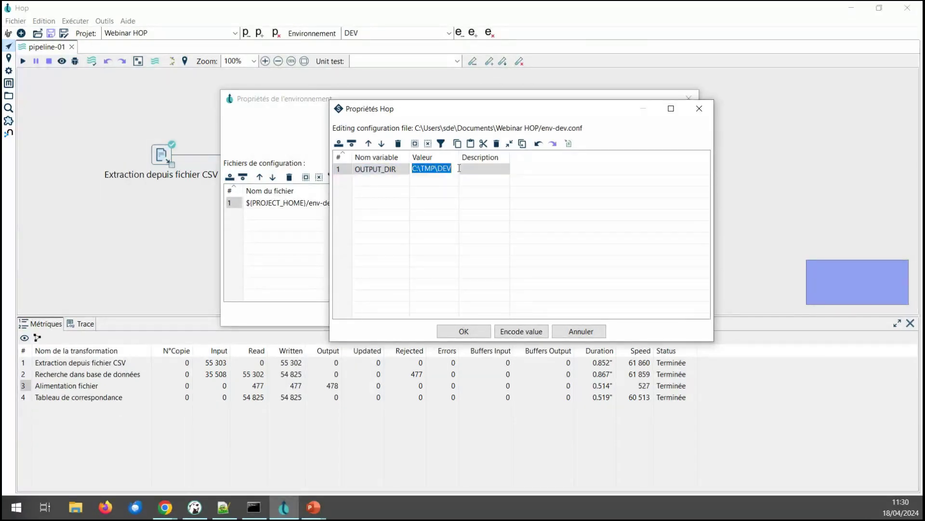
# Step: Add DB_HOST set to localhost and DB_NAME set to baac_dev
pyautogui.click(370, 183)
pyautogui.write('DB_HOST')
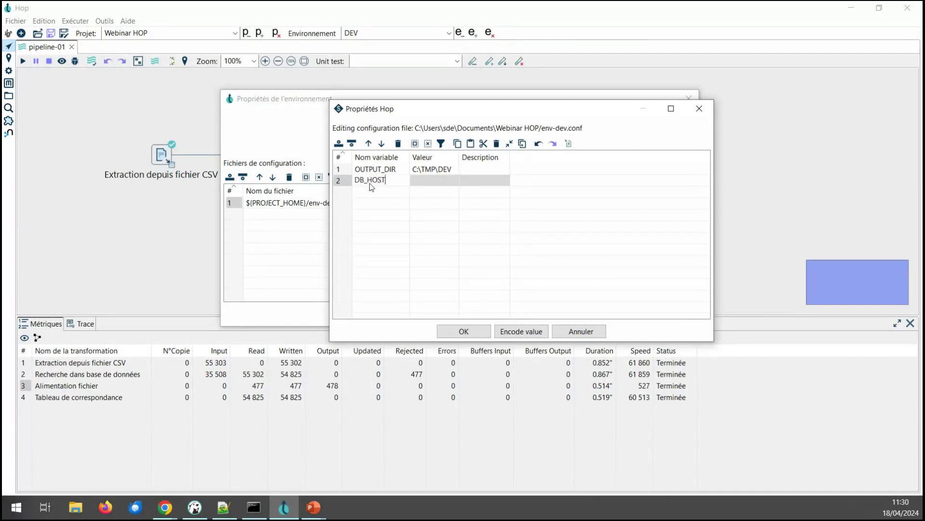
pyautogui.press('Return')
pyautogui.write('DB_NAME')
pyautogui.press('Tab')
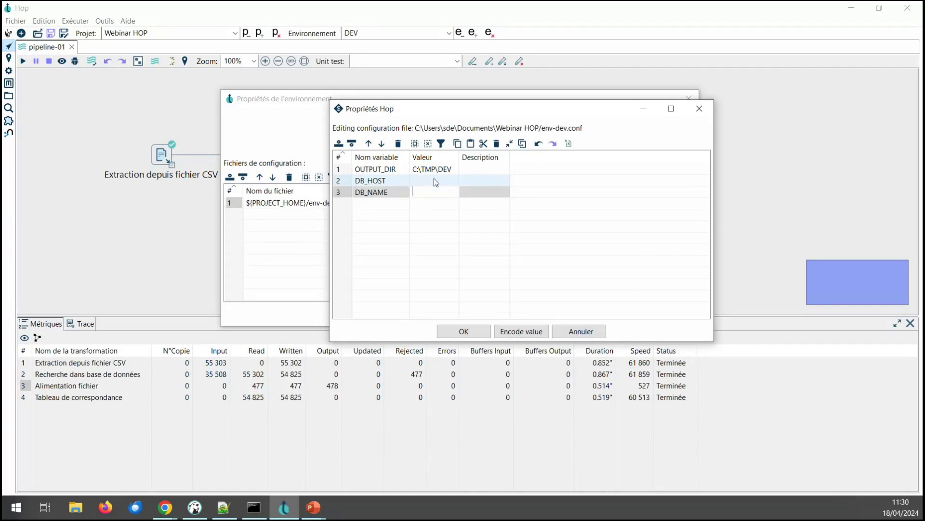
pyautogui.click(434, 179)
pyautogui.write('localhost')
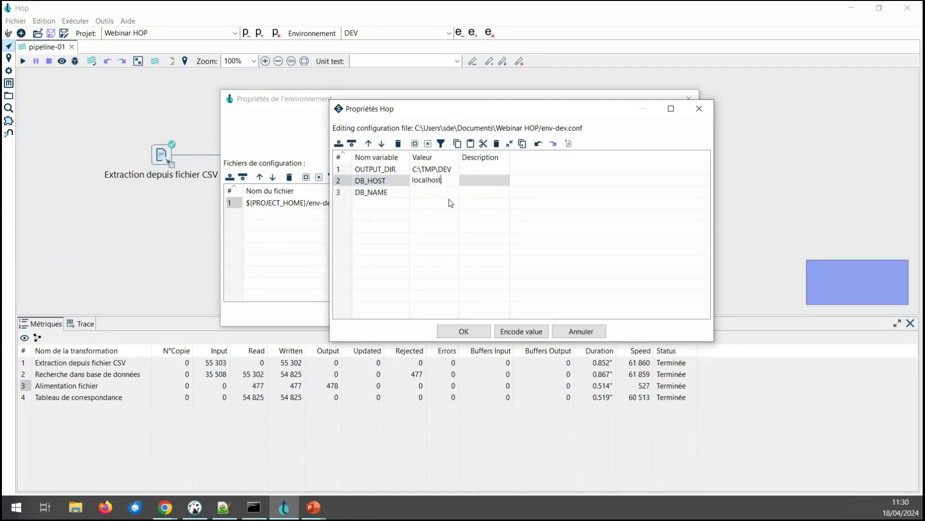
pyautogui.press('Return')
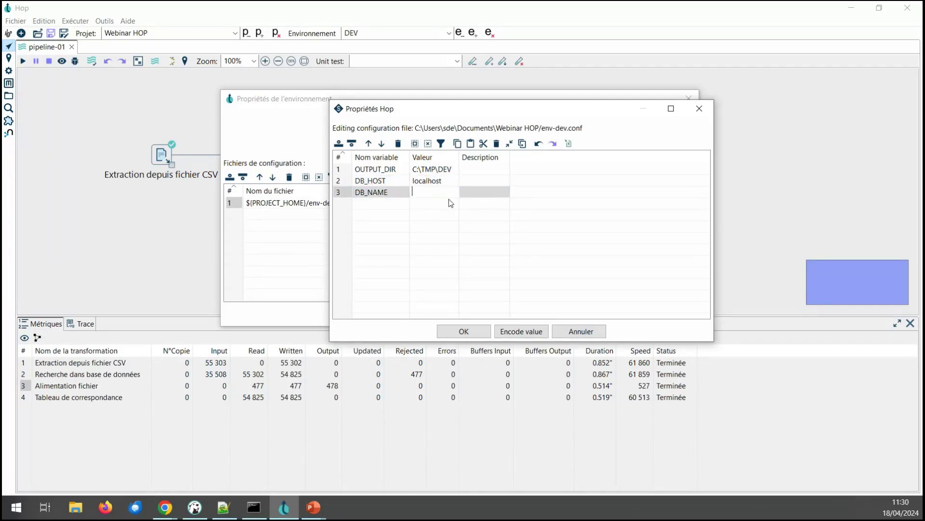
pyautogui.write('baac_dev')
# Step: Add TARGET_TABLE with value test and save the configuration file
pyautogui.click(378, 204)
pyautogui.write('TA')
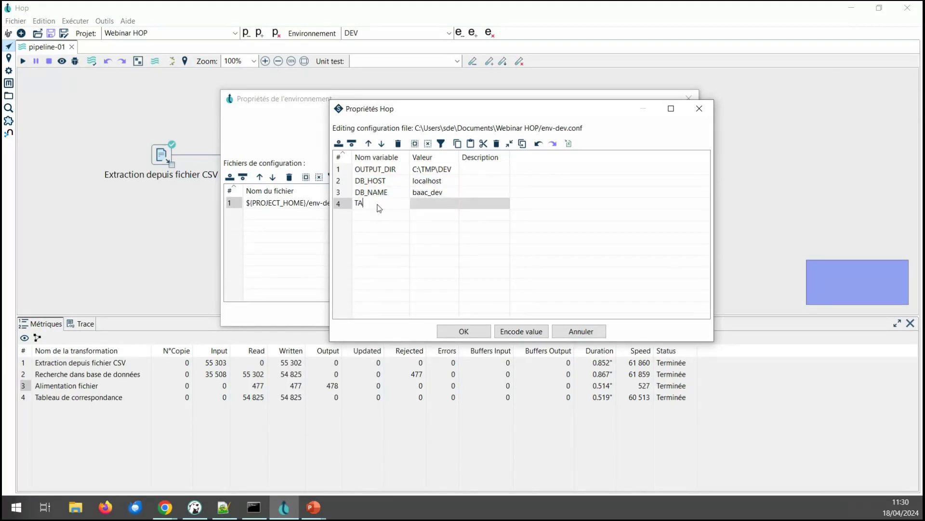
pyautogui.write('RGET_TABLE')
pyautogui.press('BackSpace')
pyautogui.press('BackSpace')
pyautogui.write('LE')
pyautogui.press('Tab')
pyautogui.write('test')
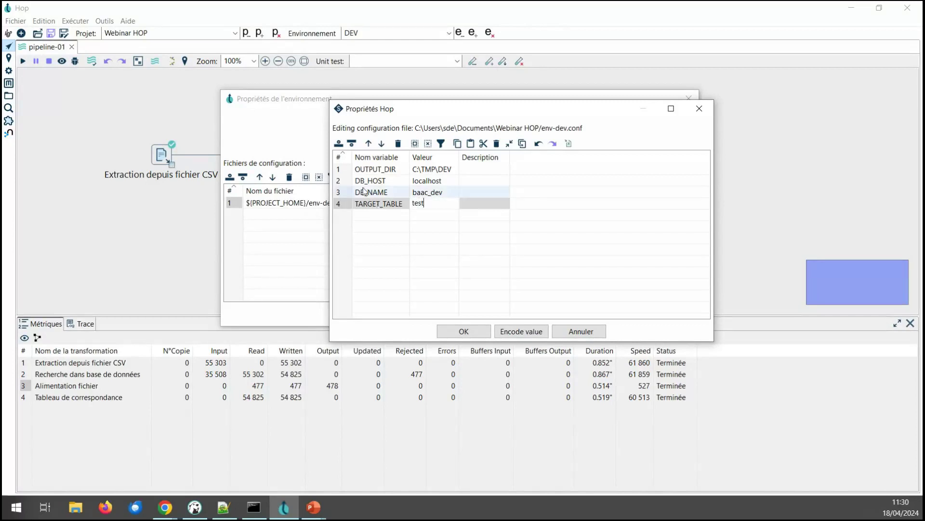
pyautogui.click(347, 170)
pyautogui.hotkey('ctrl', 'a')
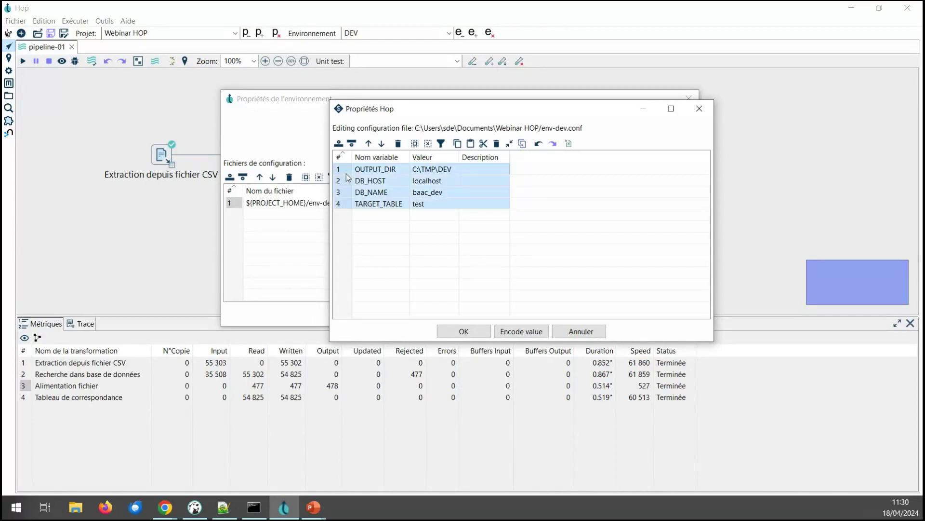
pyautogui.click(464, 332)
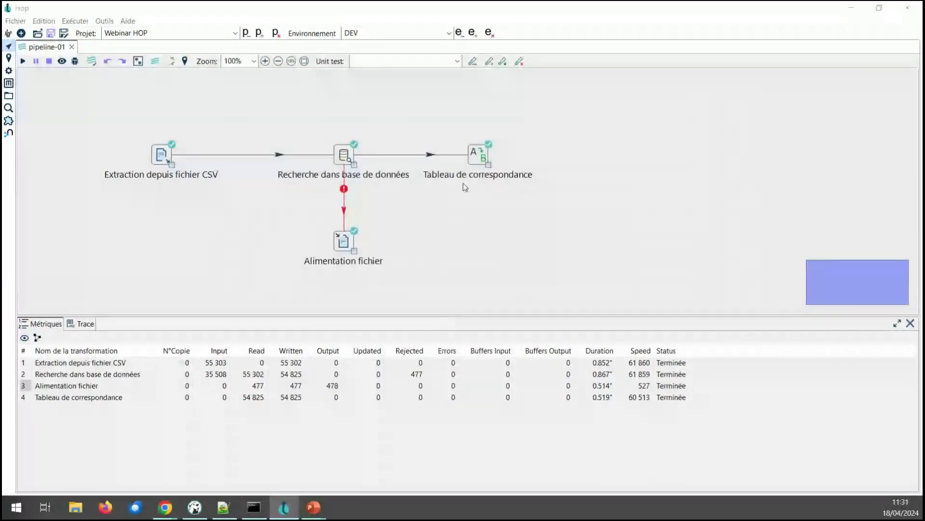
# Step: Create a new environment named PROD with purpose Production
pyautogui.click(472, 34)
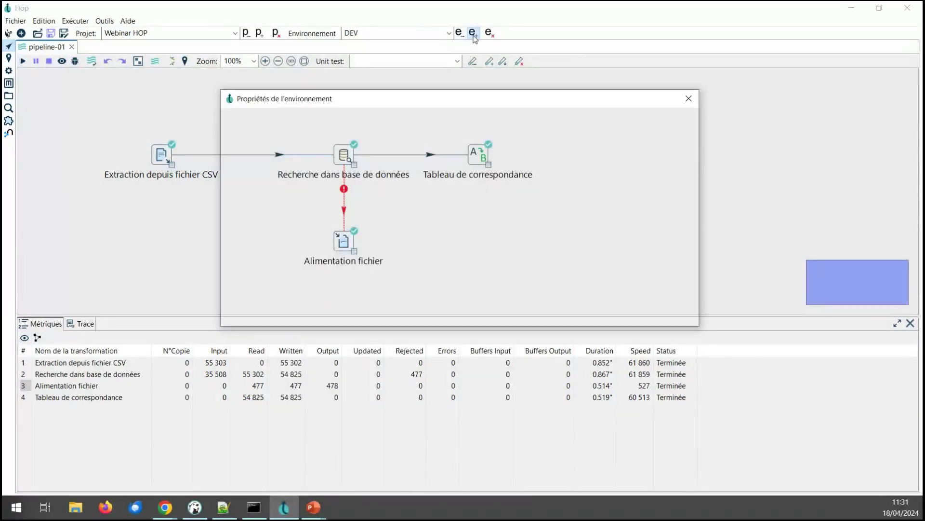
pyautogui.write('PROD')
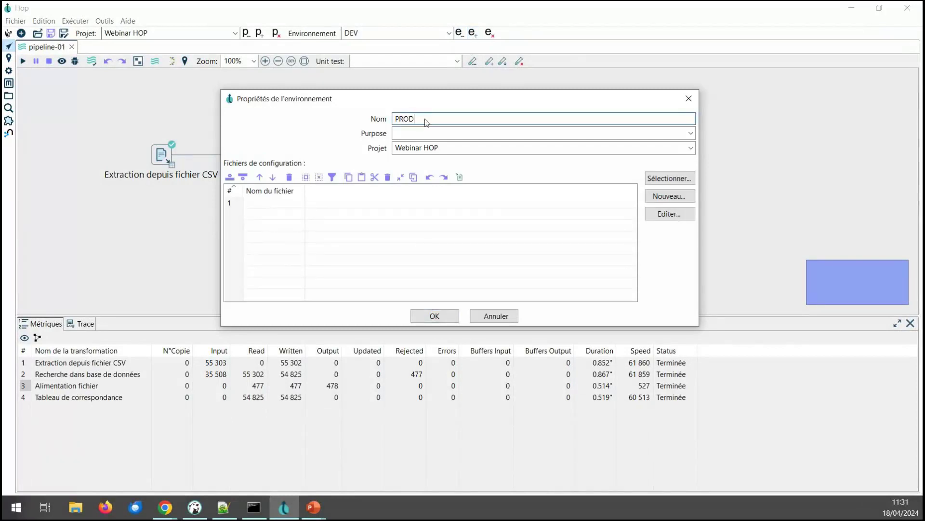
pyautogui.click(691, 133)
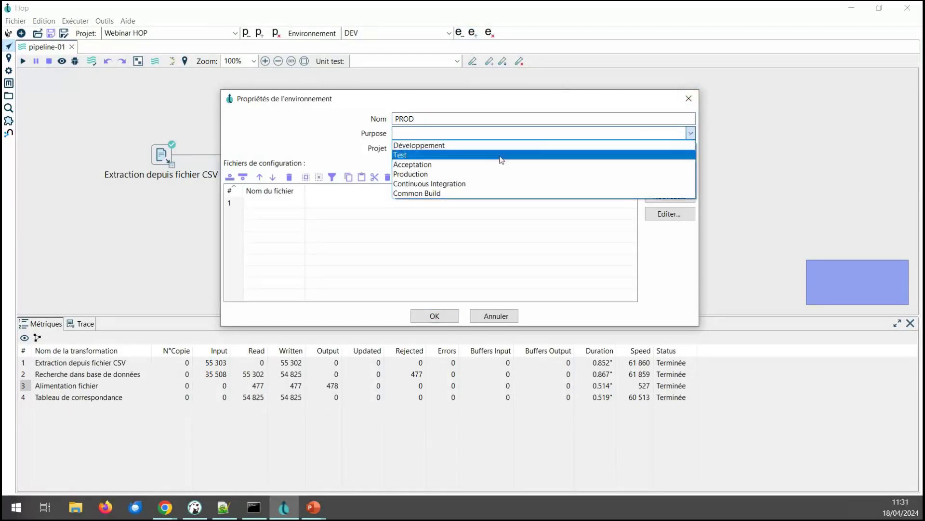
pyautogui.click(486, 174)
# Step: Create ${PROJECT_HOME}/env-prod.conf as PROD's configuration file and open it for editing
pyautogui.click(690, 195)
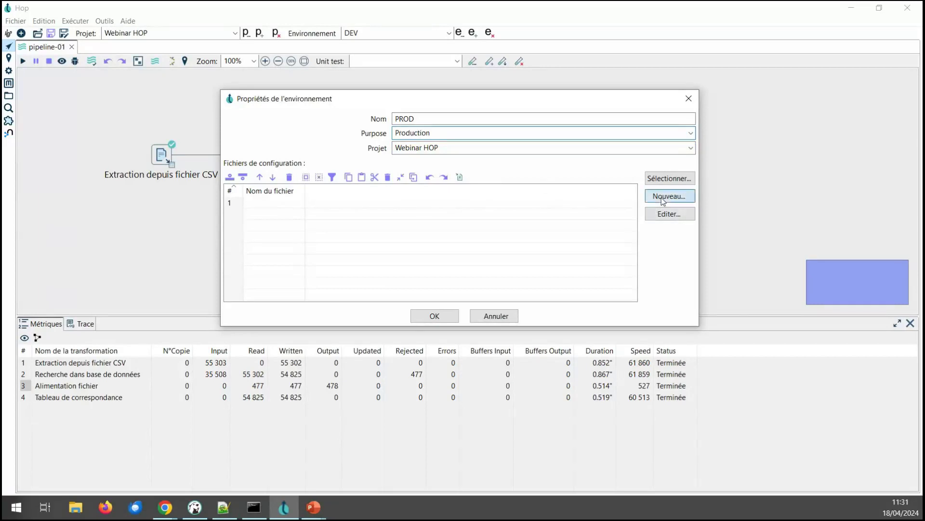
pyautogui.click(200, 137)
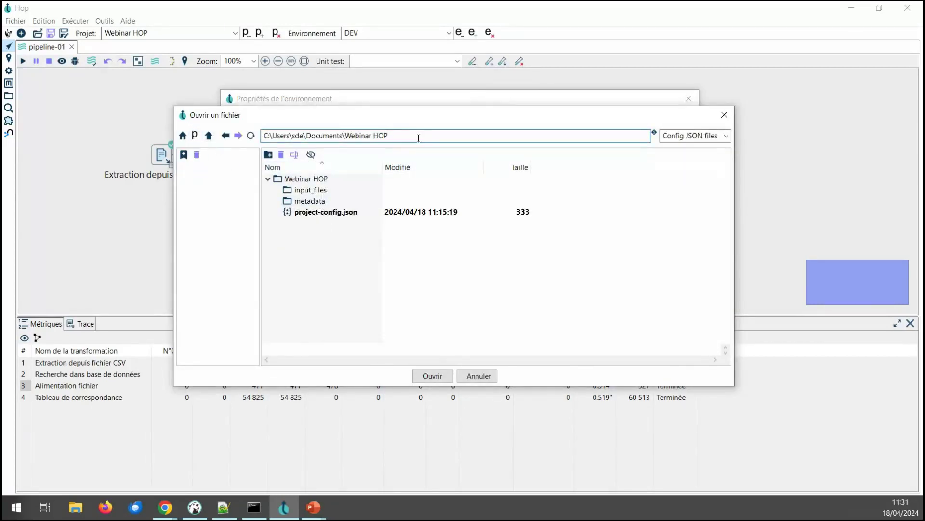
pyautogui.write('\\env-pro')
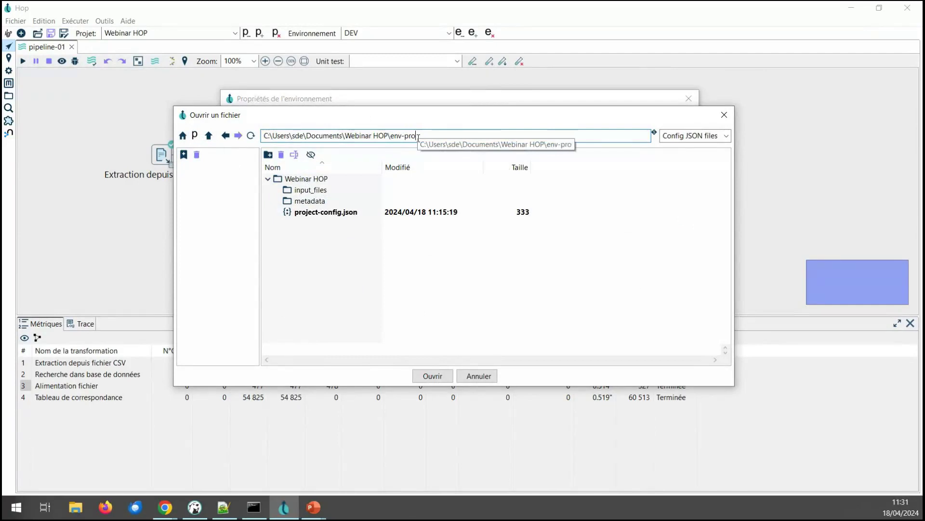
pyautogui.write('d.conf')
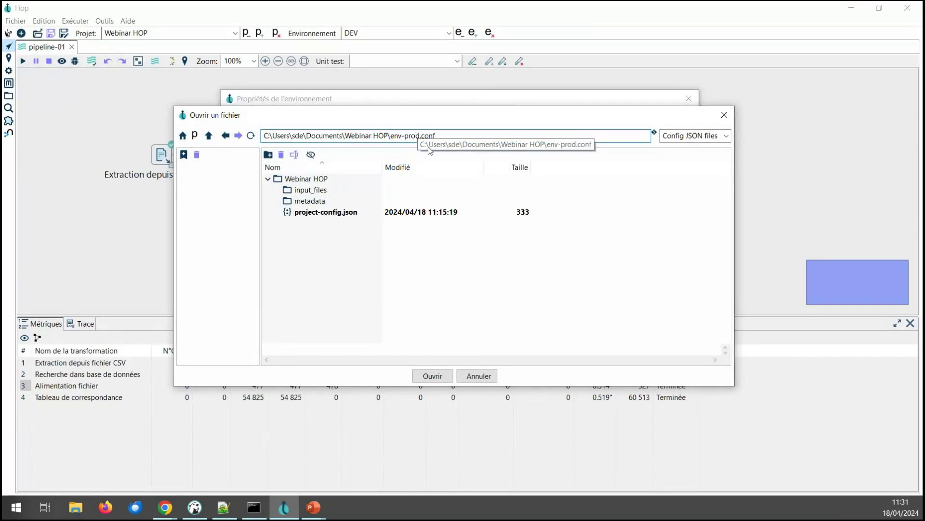
pyautogui.click(428, 371)
pyautogui.click(279, 204)
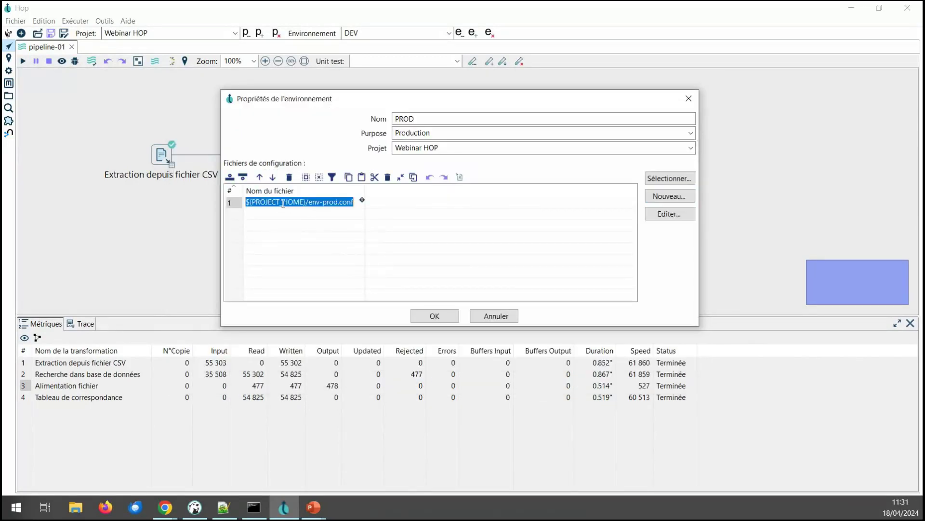
pyautogui.click(688, 216)
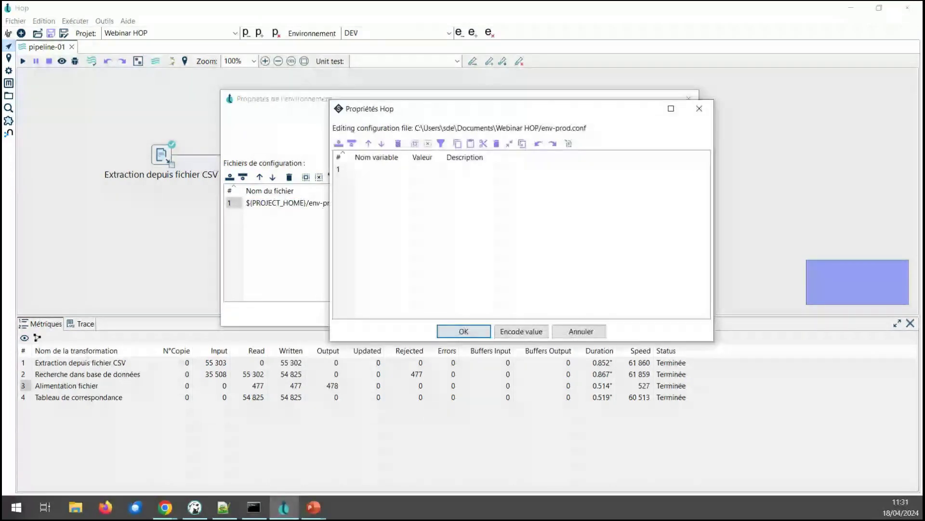
# Step: Paste the four variable definitions and change OUTPUT_DIR to C:\TMP\PROD
pyautogui.hotkey('alt', 'Tab')
pyautogui.click(350, 169)
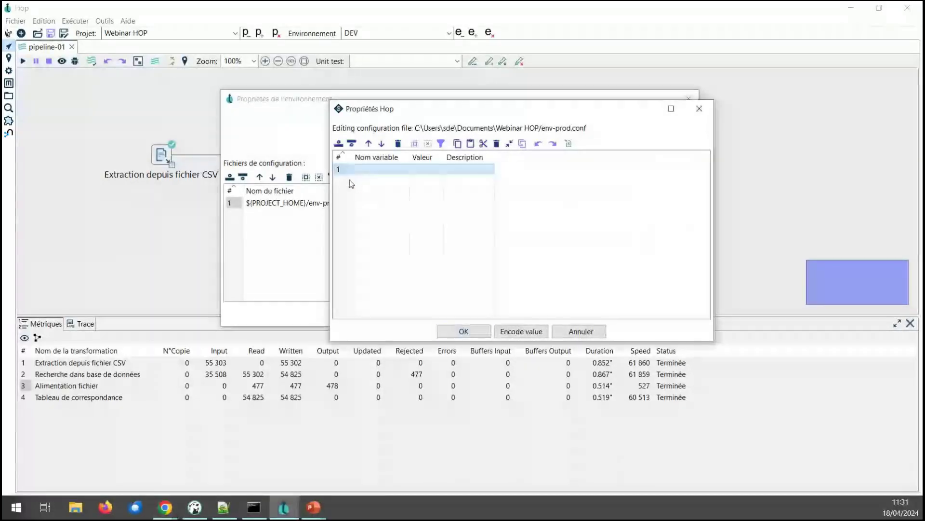
pyautogui.hotkey('ctrl', 'v')
pyautogui.click(439, 169)
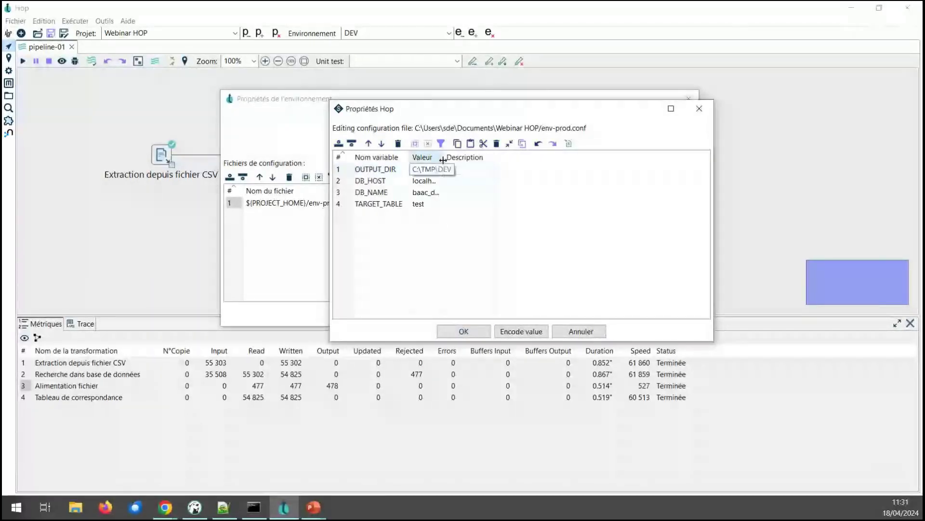
pyautogui.click(468, 172)
pyautogui.press('BackSpace')
pyautogui.press('BackSpace')
pyautogui.press('BackSpace')
pyautogui.write('PROD')
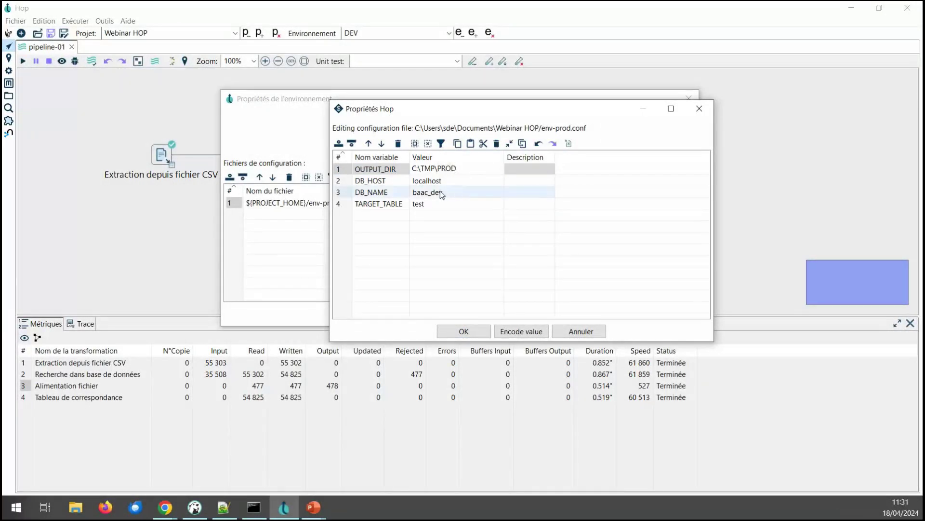
pyautogui.click(461, 194)
# Step: Change DB_NAME to baac_prod and TARGET_TABLE to baac_2022, then save and confirm the PROD environment
pyautogui.click(464, 194)
pyautogui.doubleClick(465, 192)
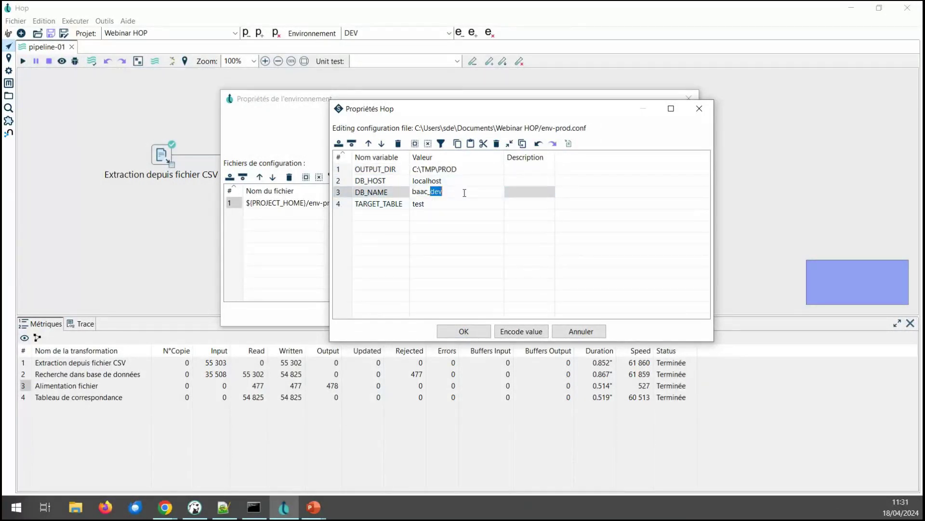
pyautogui.write('prod')
pyautogui.click(432, 203)
pyautogui.click(431, 204)
pyautogui.write('baac_2022')
pyautogui.click(458, 333)
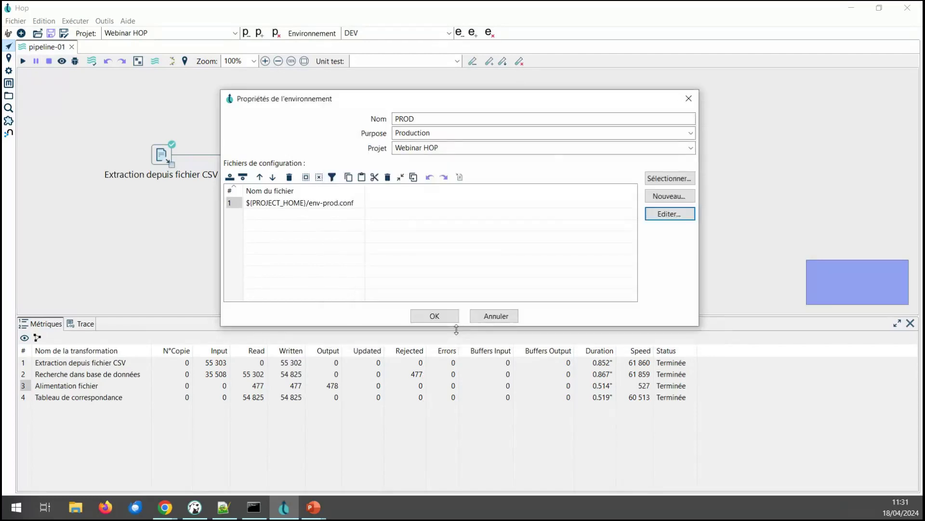
pyautogui.click(439, 317)
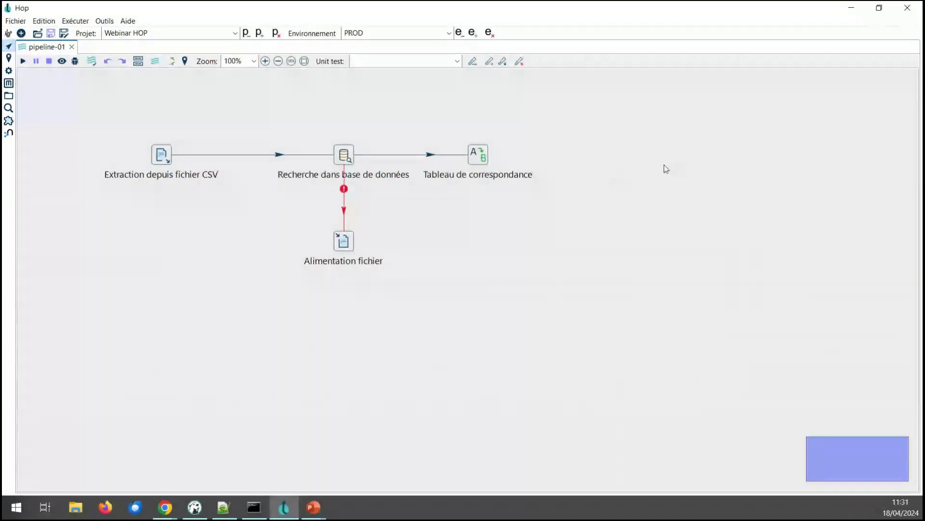
# Step: Browse the Metadata perspective's categories and call up New on Relational Database Connection
pyautogui.click(12, 89)
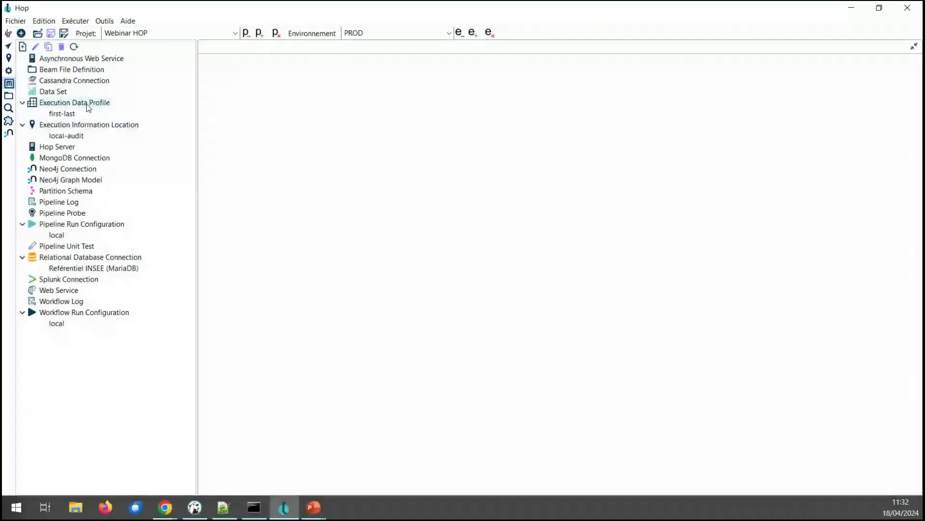
pyautogui.click(96, 125)
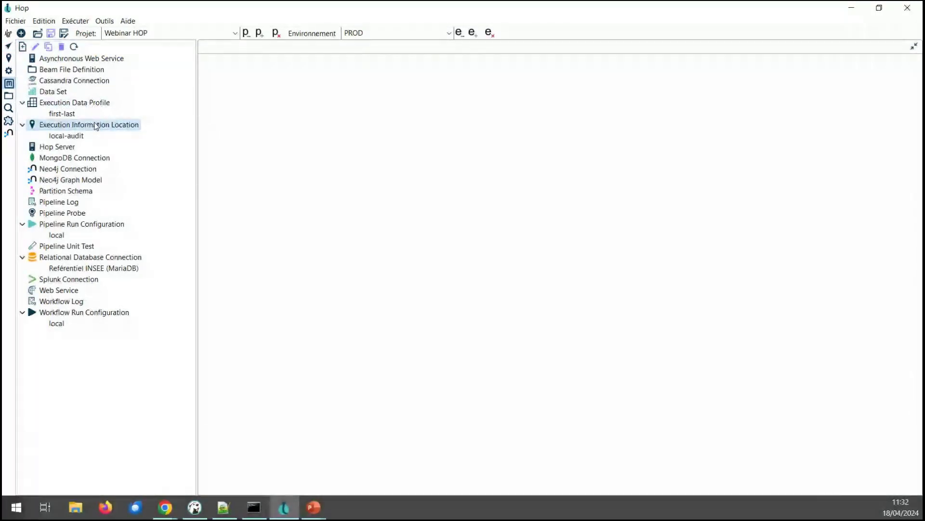
pyautogui.click(67, 150)
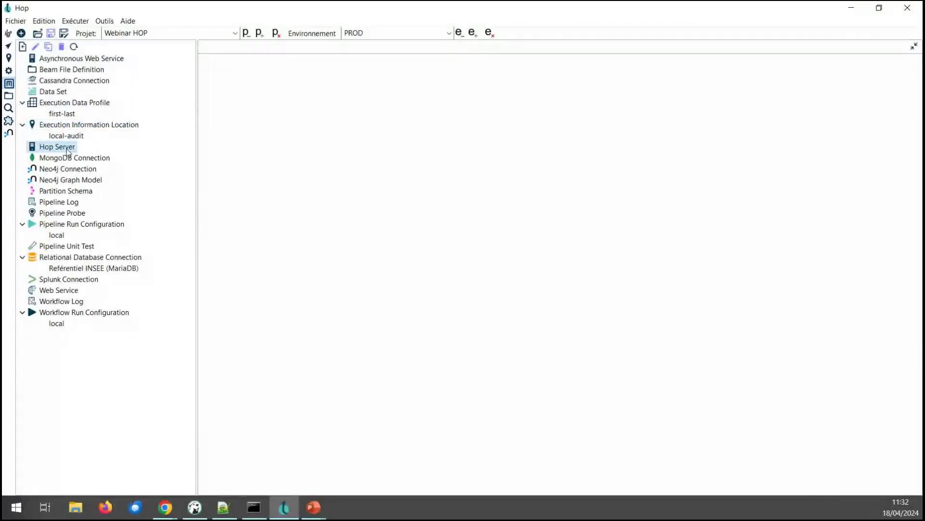
pyautogui.click(78, 260)
pyautogui.click(80, 268)
pyautogui.click(78, 260)
pyautogui.click(82, 270)
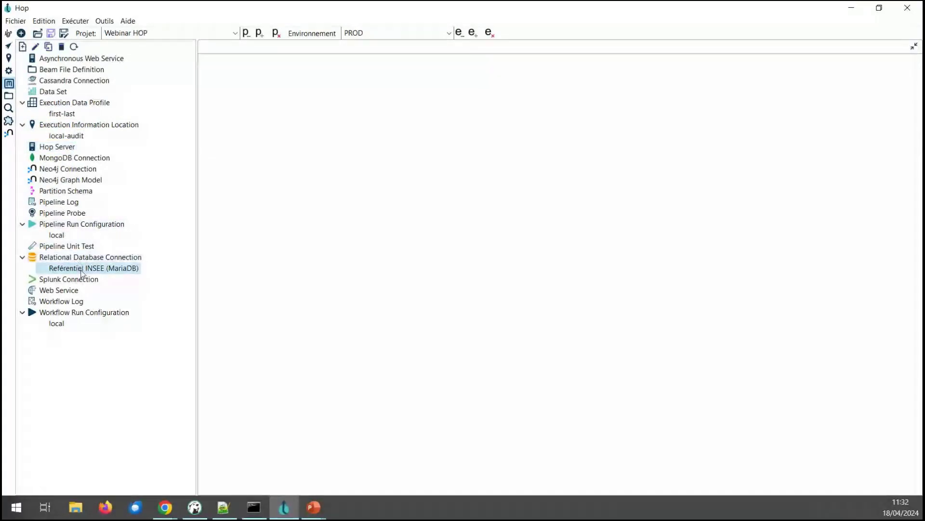
pyautogui.click(81, 260)
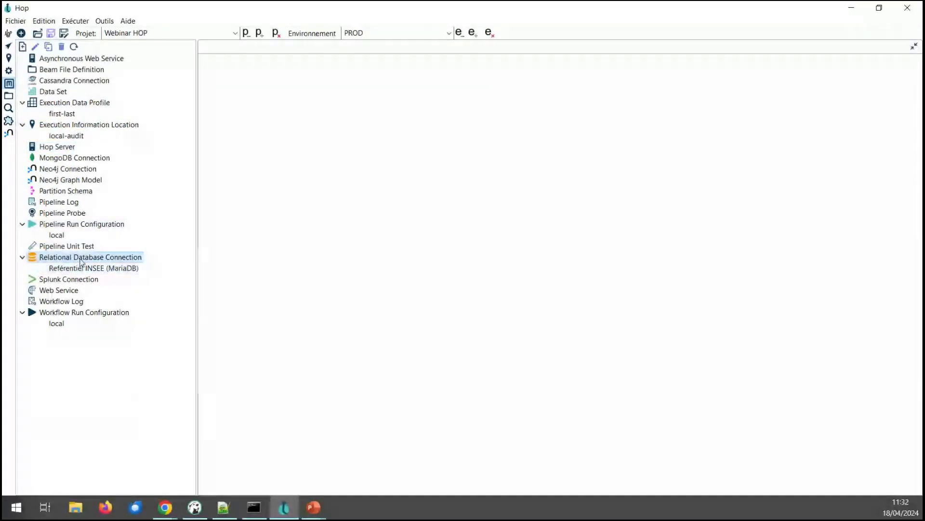
pyautogui.click(74, 270)
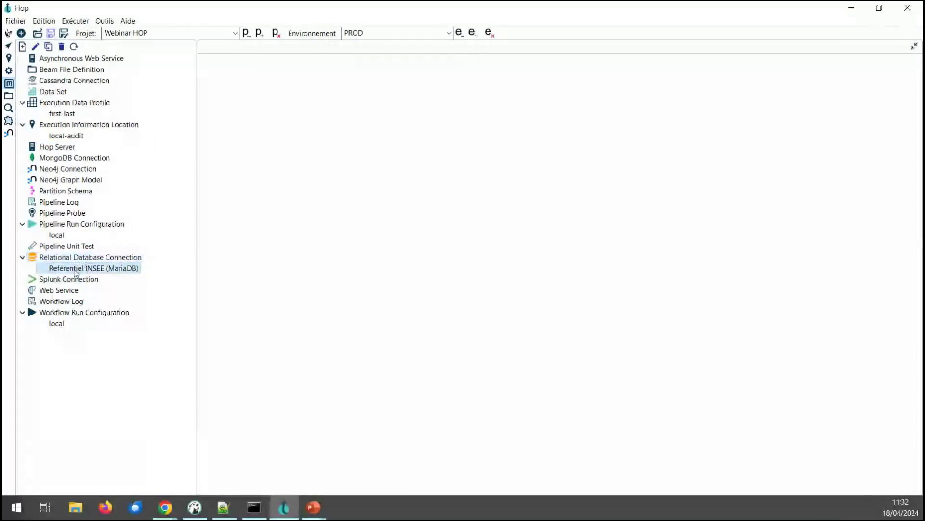
pyautogui.moveTo(74, 259); pyautogui.dragTo(93, 265)
# Step: Create a new database connection named 'Base cible (Postgres)' using the PostgreSQL provider
pyautogui.doubleClick(93, 262)
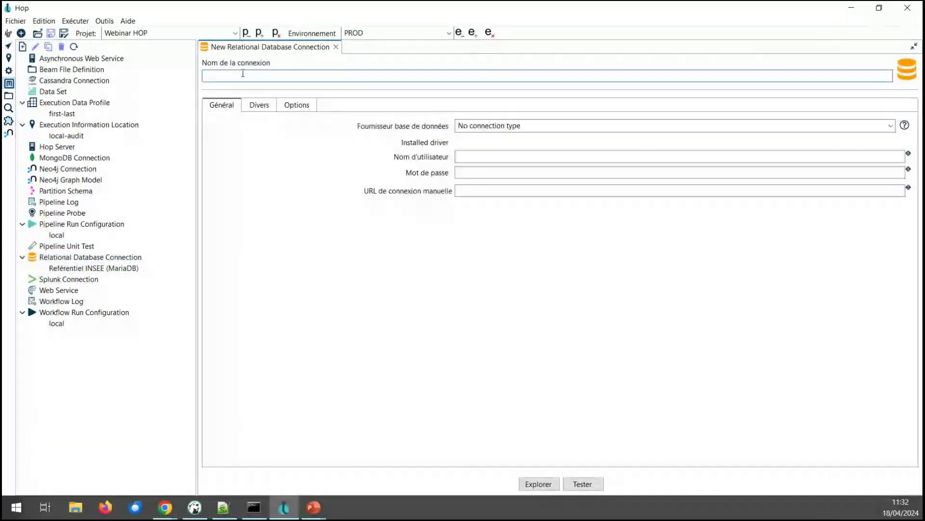
pyautogui.write('AB')
pyautogui.write('Ba')
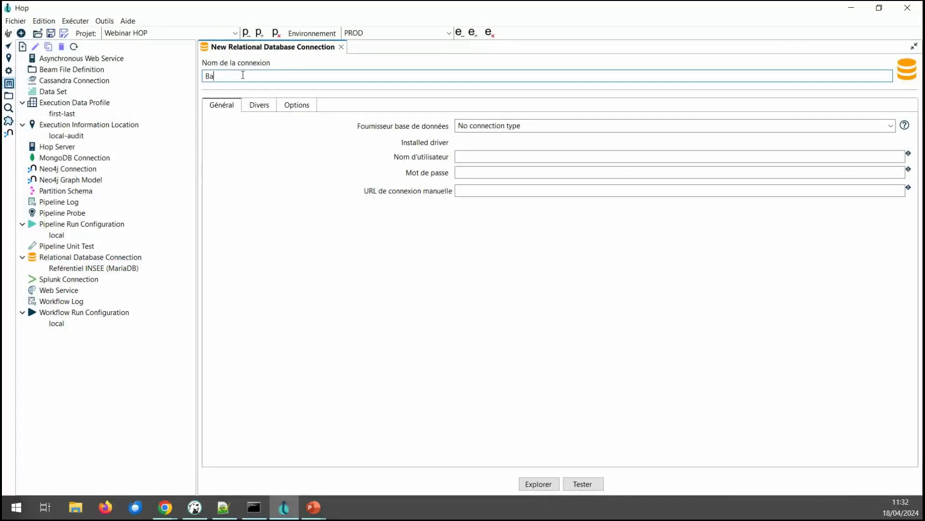
pyautogui.write('se cible (Postgres)')
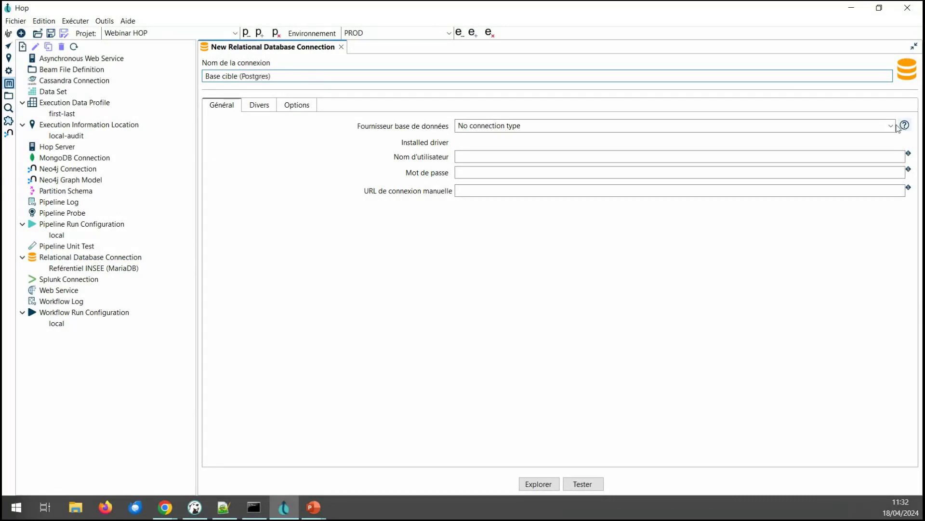
pyautogui.press('Tab')
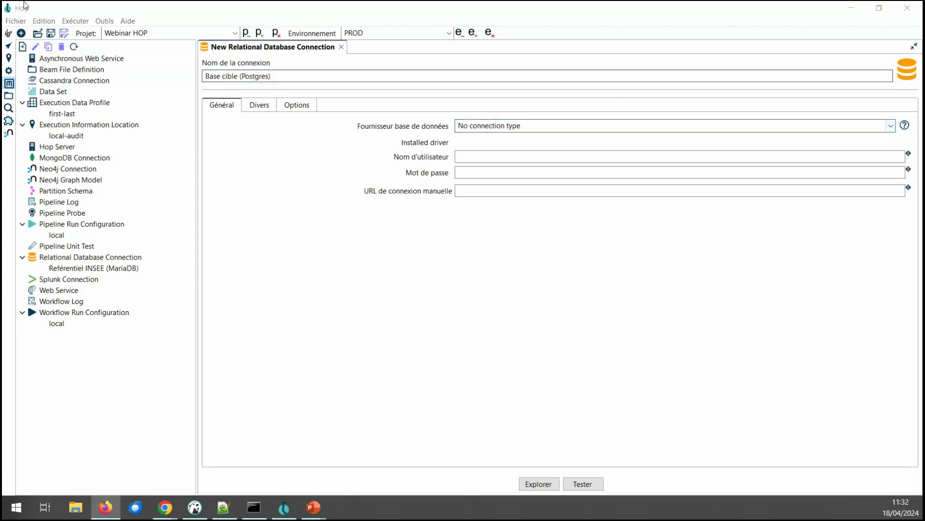
pyautogui.click(891, 126)
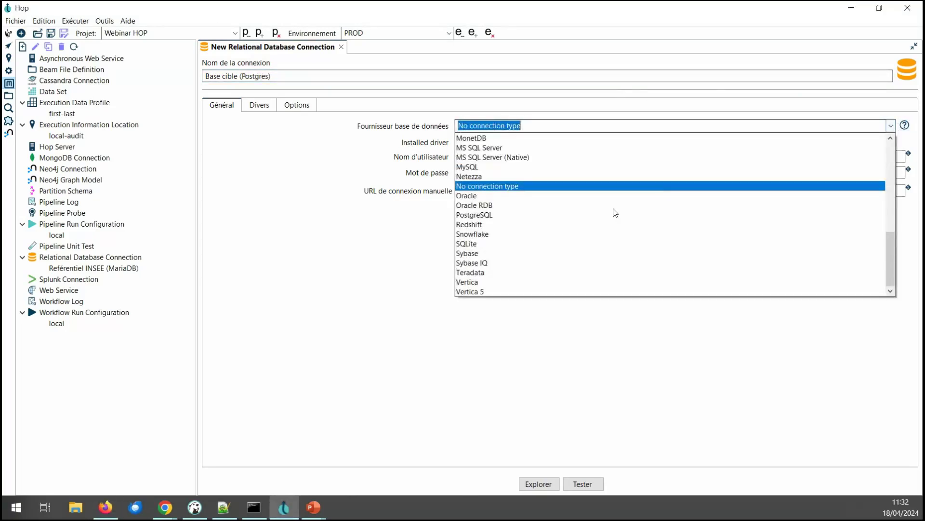
pyautogui.click(513, 215)
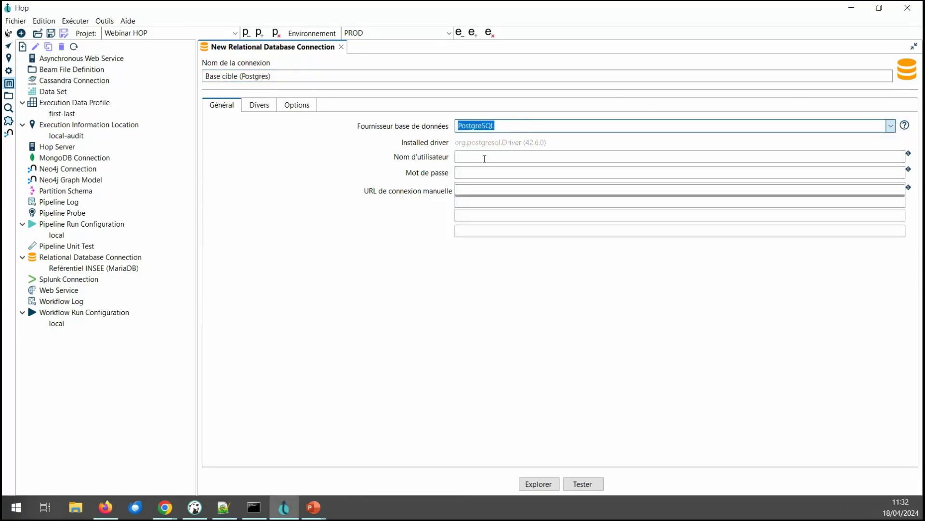
# Step: Enter the connection's user name and password credentials
pyautogui.click(486, 157)
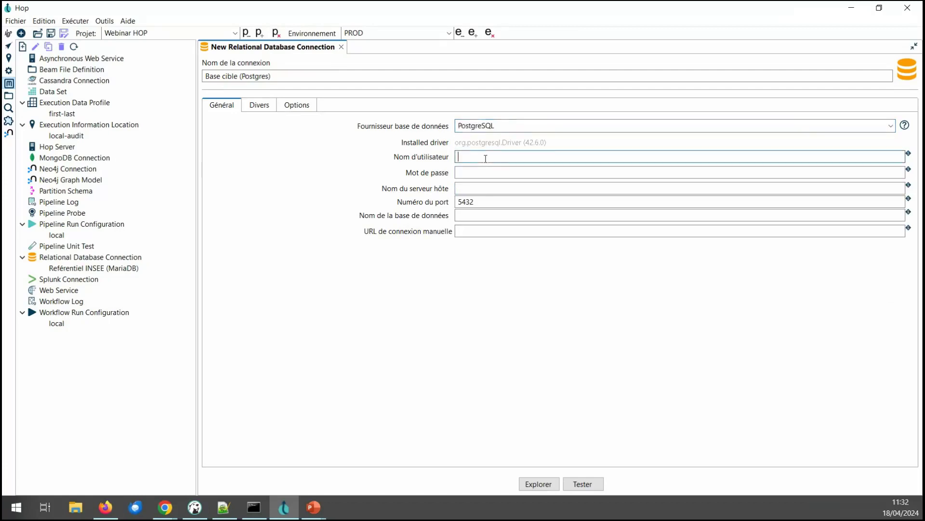
pyautogui.write('postgres')
pyautogui.press('Tab')
pyautogui.write('postgres')
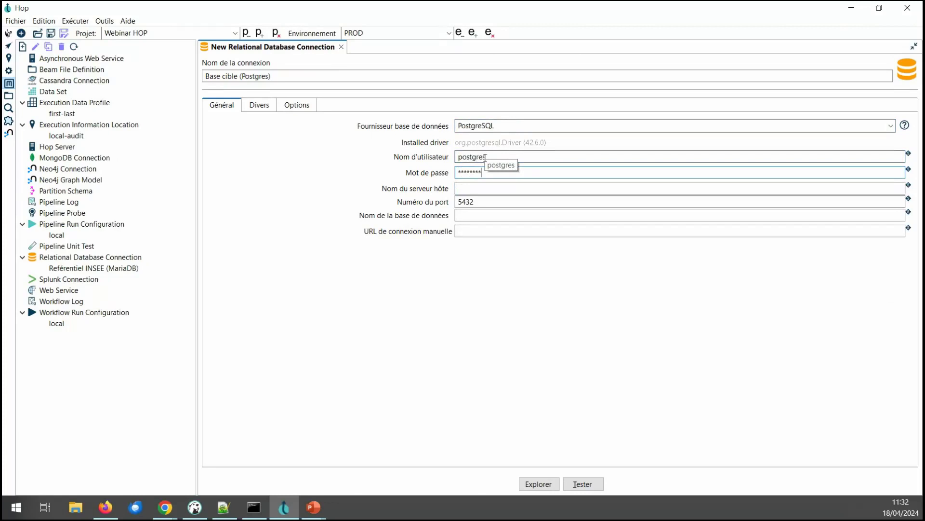
pyautogui.hotkey('ctrl', 'a')
pyautogui.press('BackSpace')
pyautogui.write('postgres')
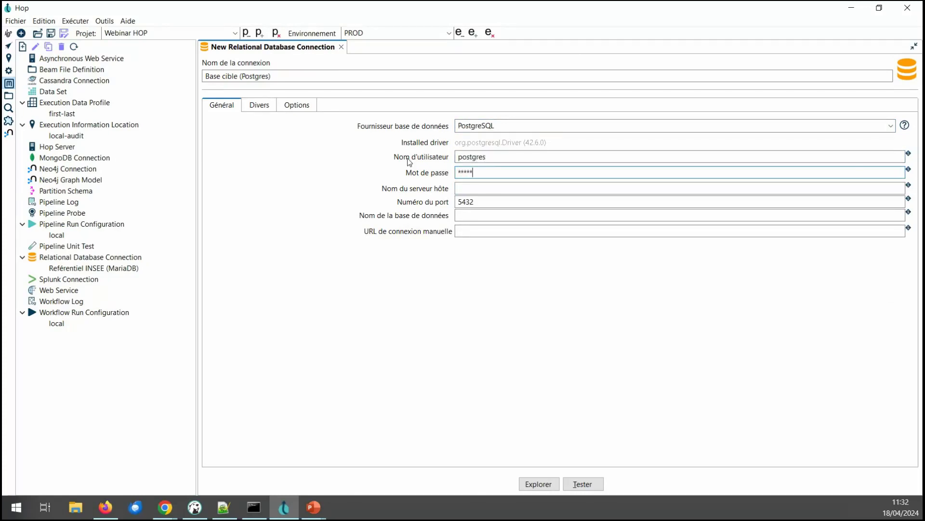
# Step: Set the host to ${DB_HOST} and the database name to ${DB_NAME}, then save the connection
pyautogui.click(469, 185)
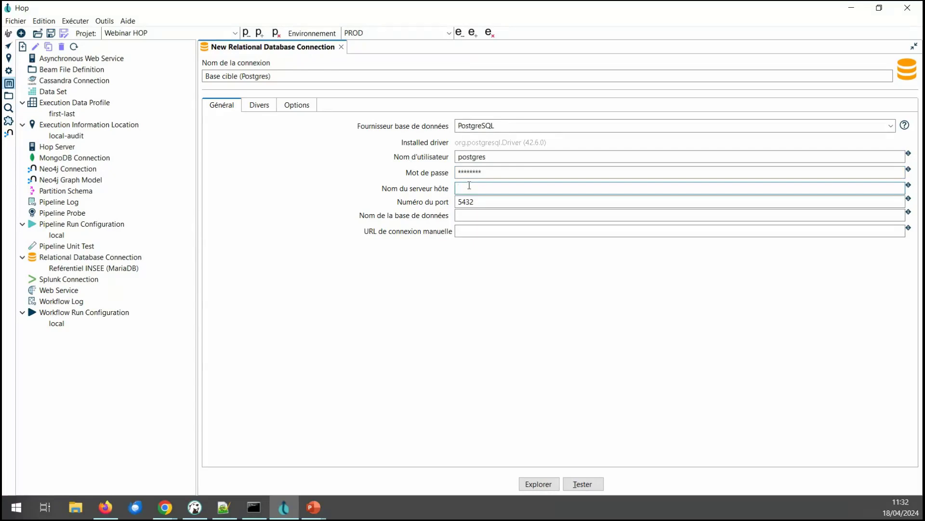
pyautogui.hotkey('ctrl', 'space')
pyautogui.doubleClick(472, 198)
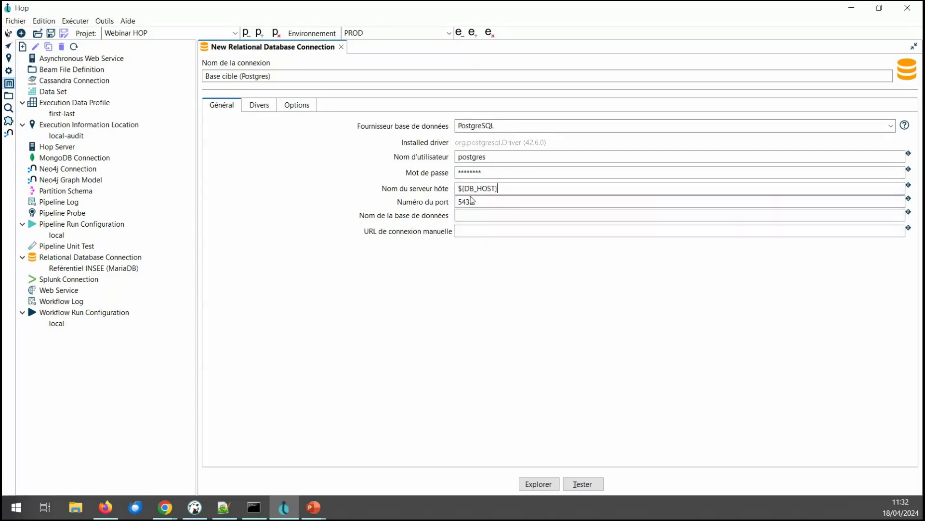
pyautogui.click(485, 215)
pyautogui.hotkey('ctrl', 'space')
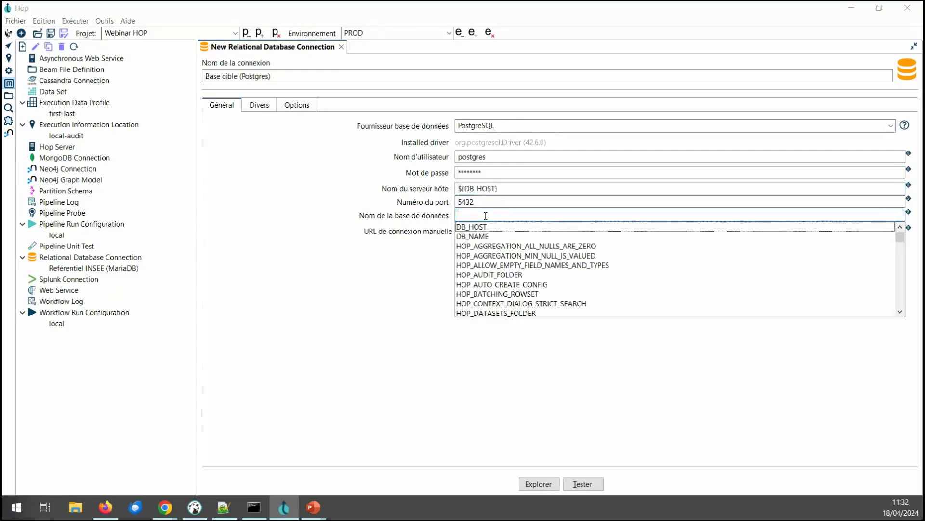
pyautogui.click(494, 236)
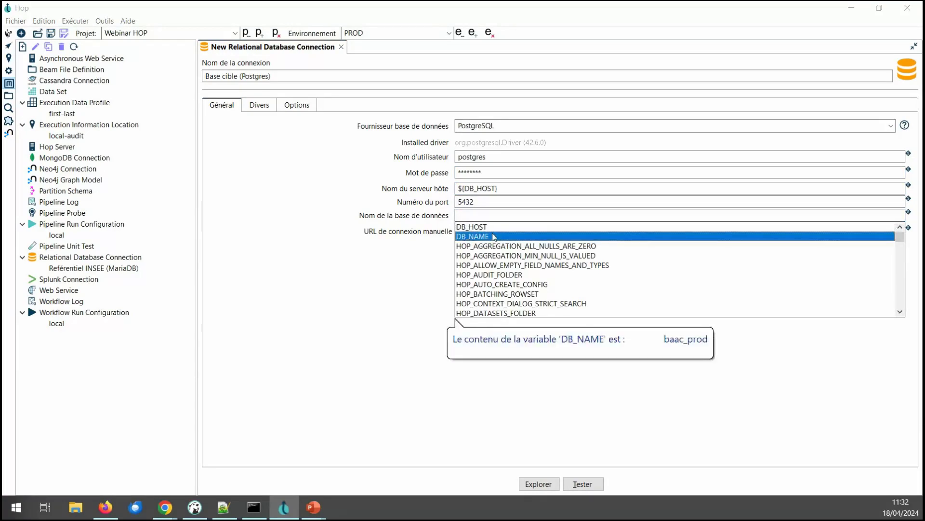
pyautogui.doubleClick(494, 237)
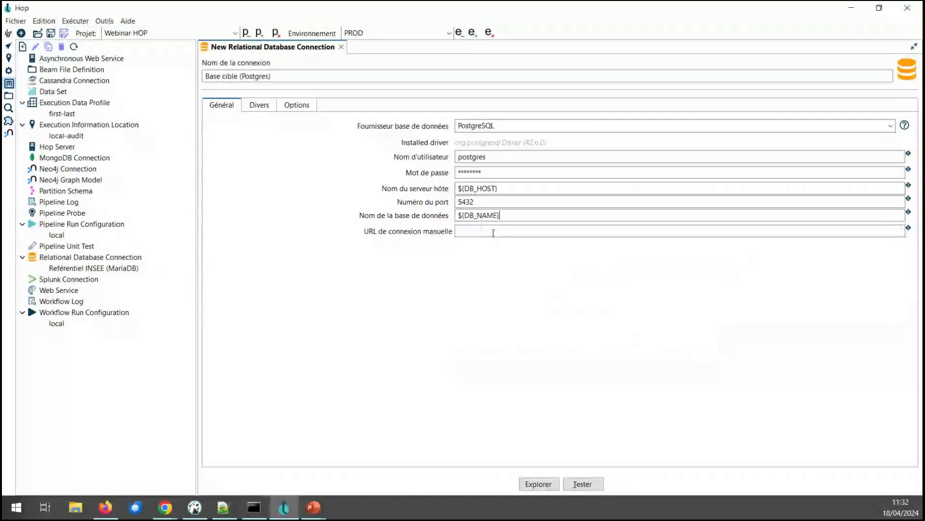
pyautogui.doubleClick(354, 32)
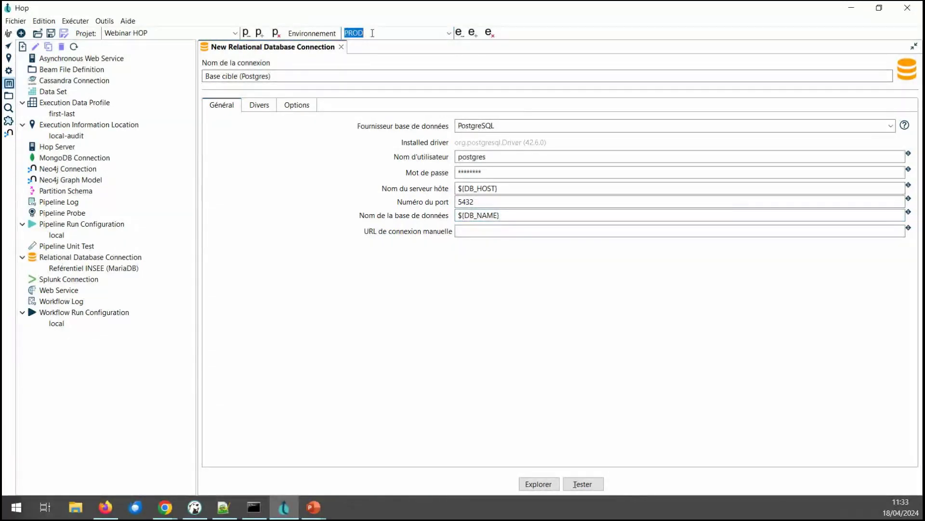
pyautogui.moveTo(489, 217)
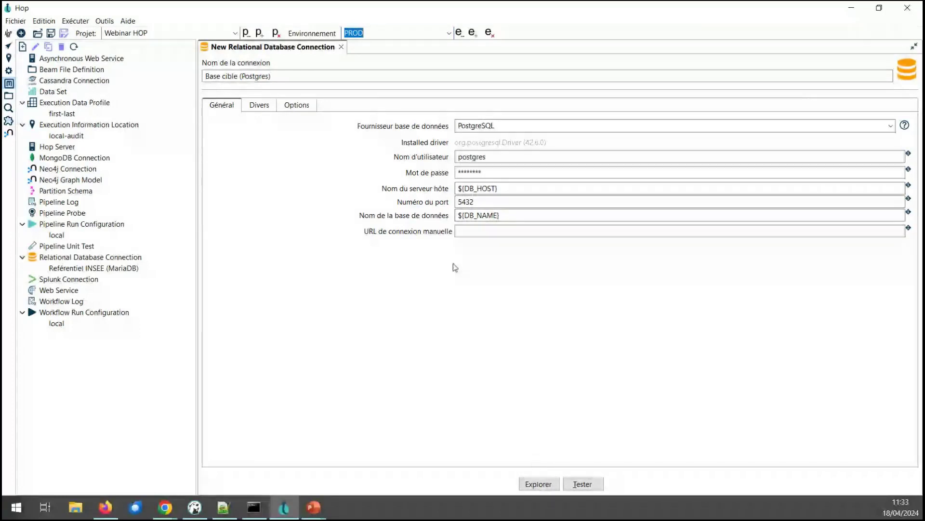
pyautogui.hotkey('ctrl', 's')
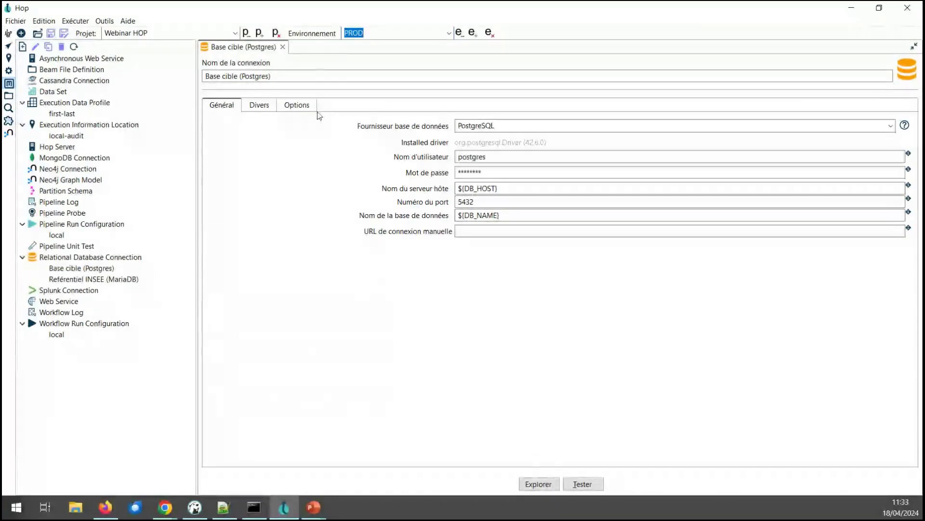
# Step: Back on the pipeline-01 canvas, switch the active environment to DEV
pyautogui.click(9, 46)
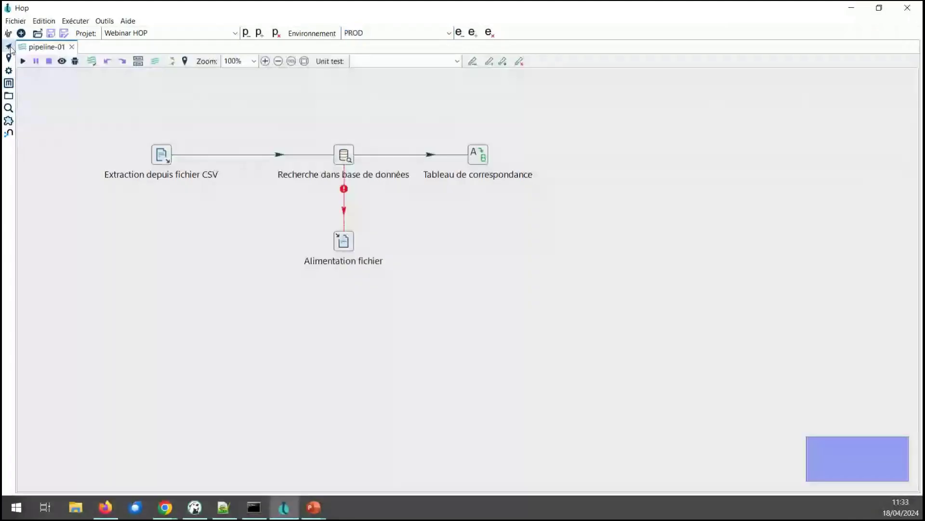
pyautogui.click(449, 33)
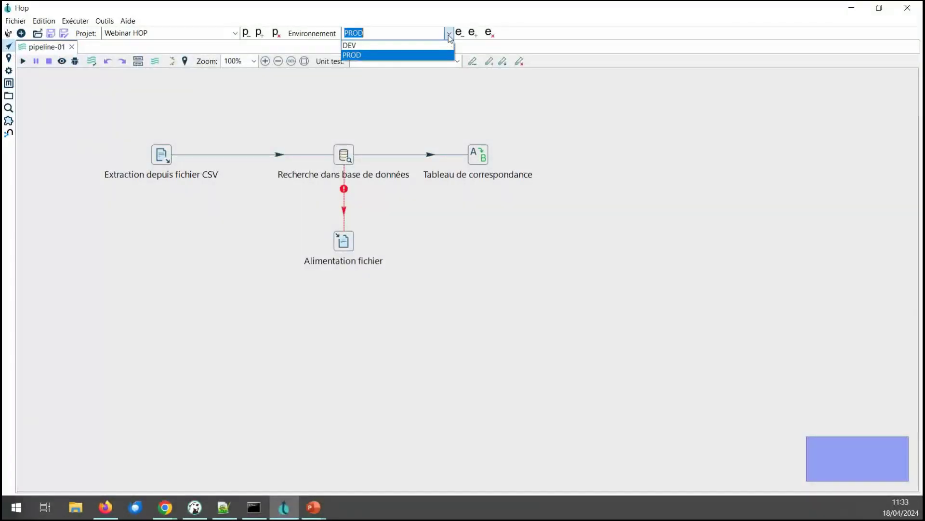
pyautogui.click(395, 51)
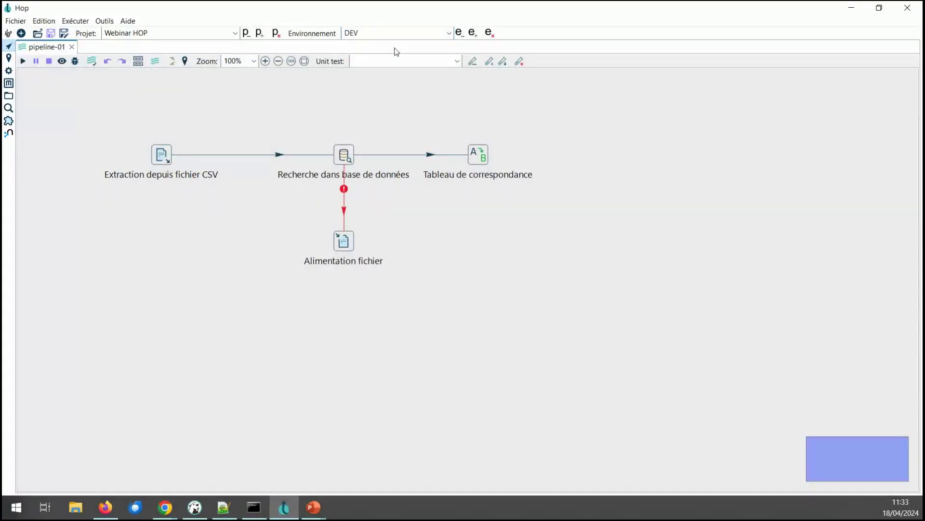
pyautogui.click(450, 33)
pyautogui.click(450, 33)
# Step: Add an Insertion dans table step fed by a hop from Tableau de correspondance and edit it
pyautogui.click(579, 204)
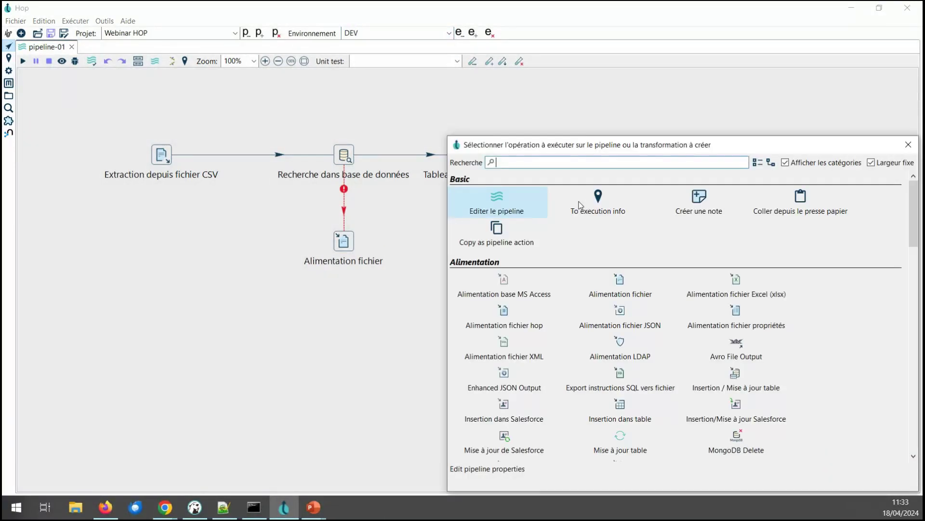
pyautogui.write('table')
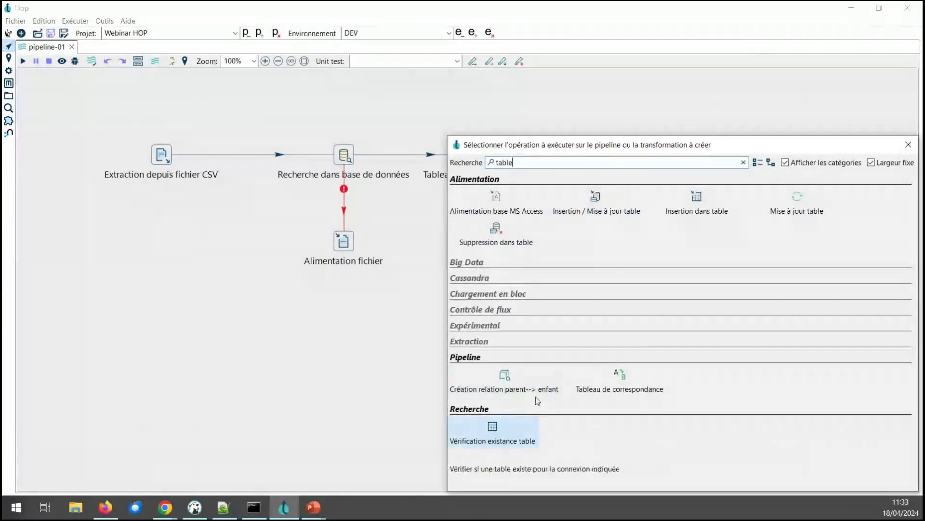
pyautogui.click(682, 217)
pyautogui.moveTo(585, 226); pyautogui.dragTo(633, 168)
pyautogui.moveTo(488, 161); pyautogui.dragTo(635, 162)
pyautogui.click(635, 162)
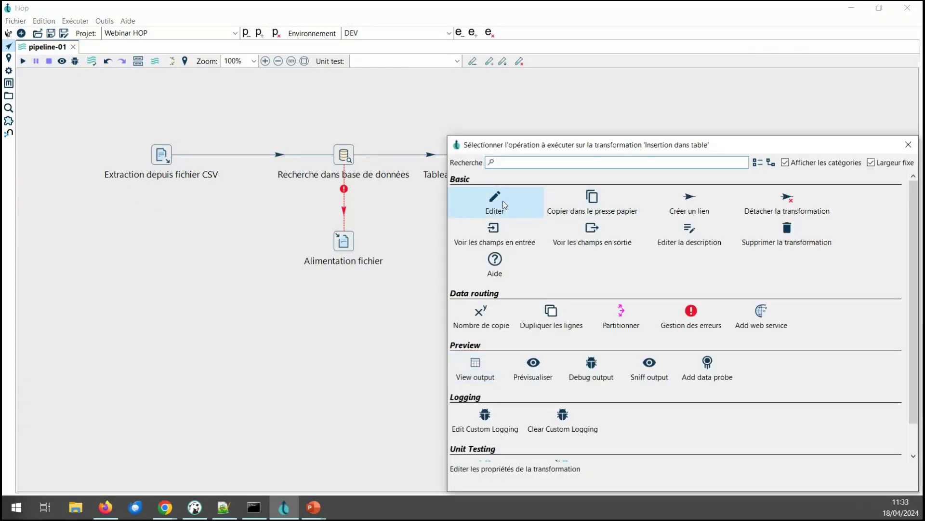
pyautogui.click(502, 200)
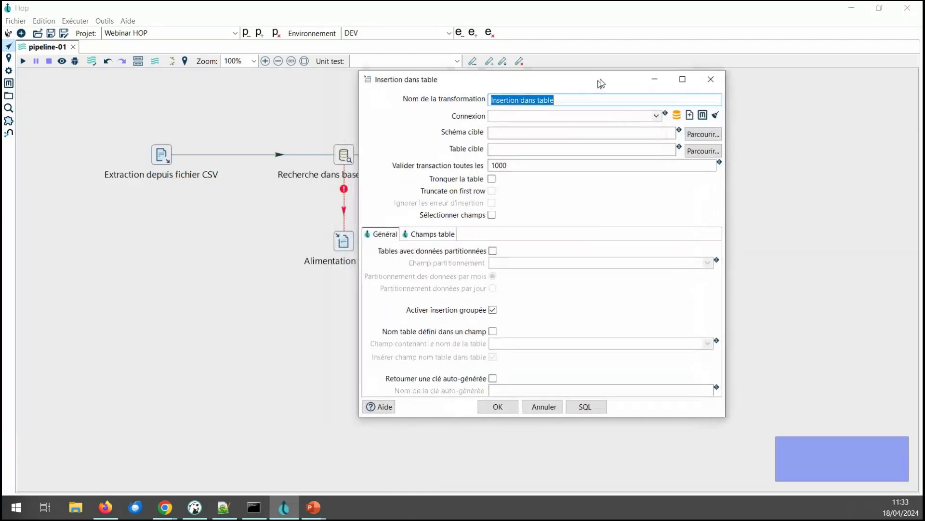
# Step: Set the step's connection to Base cible (Postgres) and its target table to ${TARGET_TABLE}
pyautogui.click(660, 114)
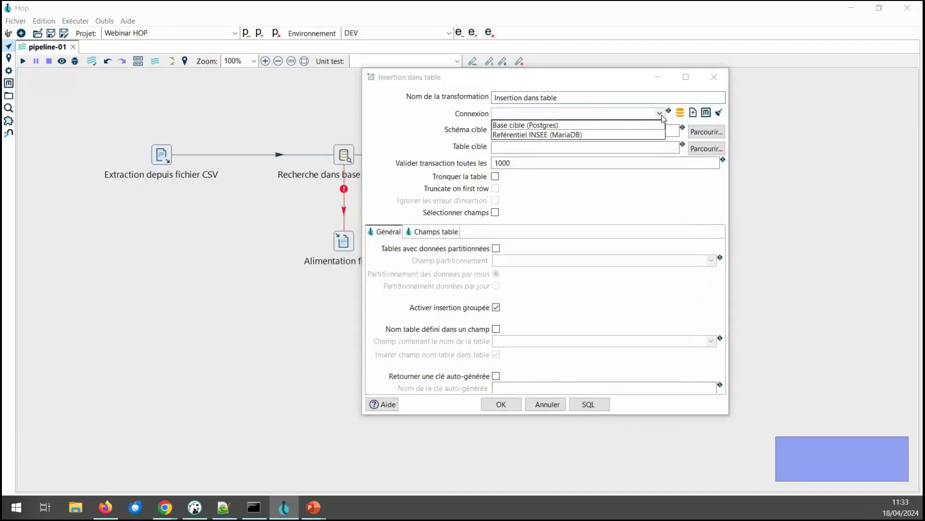
pyautogui.click(514, 126)
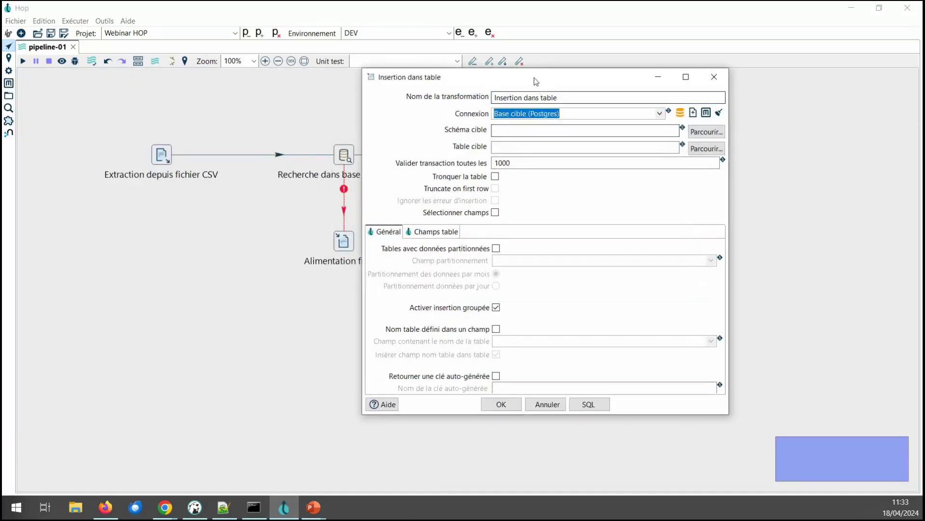
pyautogui.moveTo(536, 78); pyautogui.dragTo(432, 108)
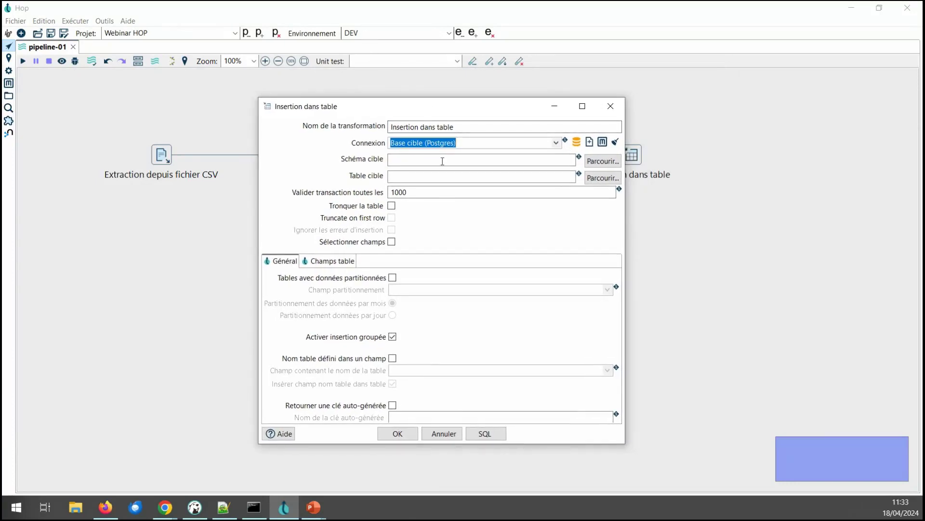
pyautogui.click(465, 177)
pyautogui.hotkey('ctrl', 'space')
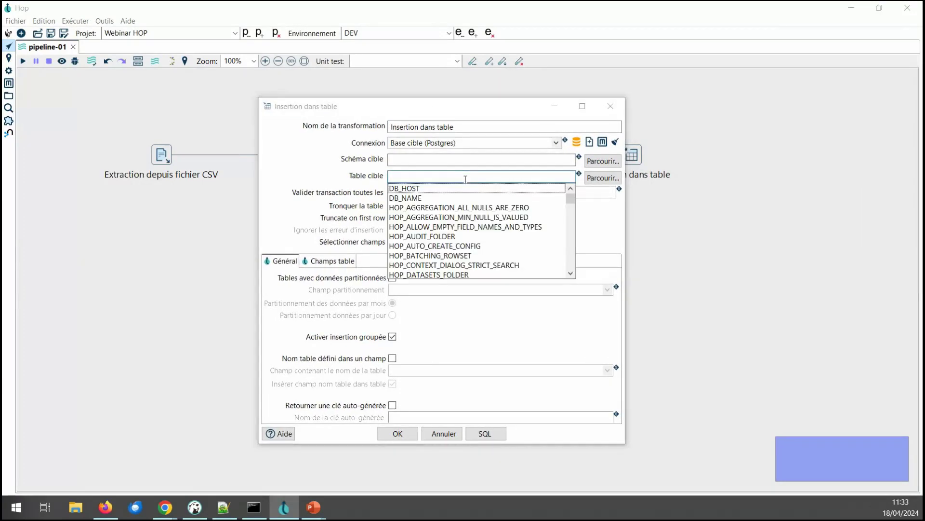
pyautogui.press('Down')
pyautogui.press('Down')
pyautogui.press('Down')
pyautogui.press('Down')
pyautogui.press('Down')
pyautogui.press('Down')
pyautogui.press('Down')
pyautogui.press('Down')
pyautogui.press('Down')
pyautogui.press('Down')
pyautogui.press('Down')
pyautogui.press('Down')
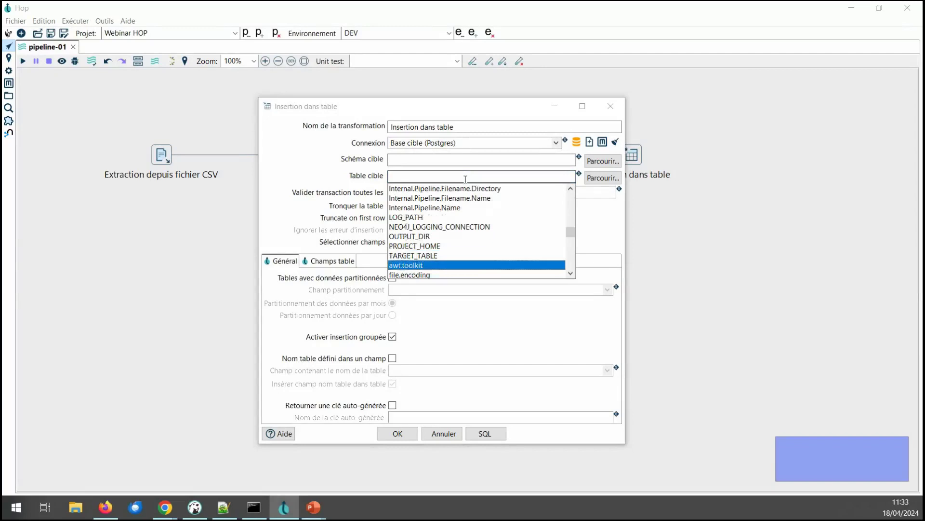
pyautogui.press('Up')
pyautogui.press('Return')
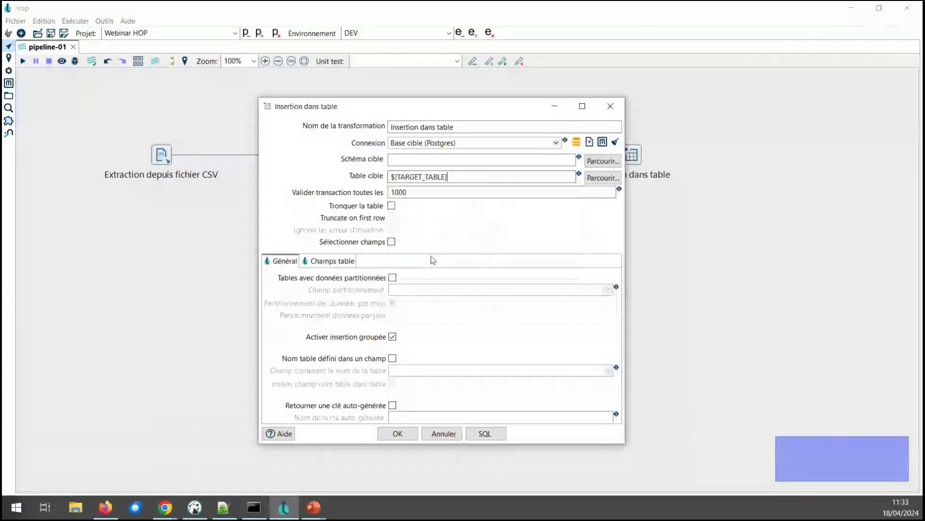
pyautogui.moveTo(436, 175)
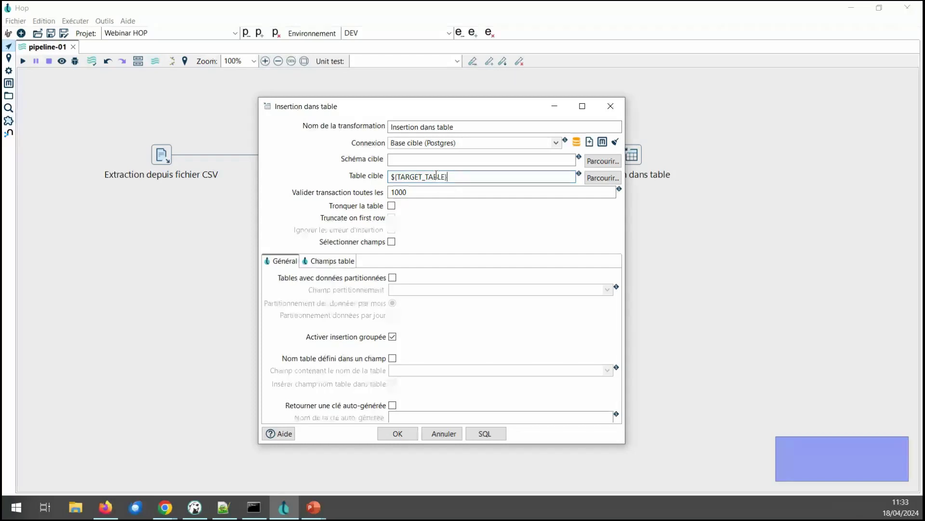
# Step: Generate and execute the CREATE TABLE test SQL statement, then close the results and editor
pyautogui.click(485, 434)
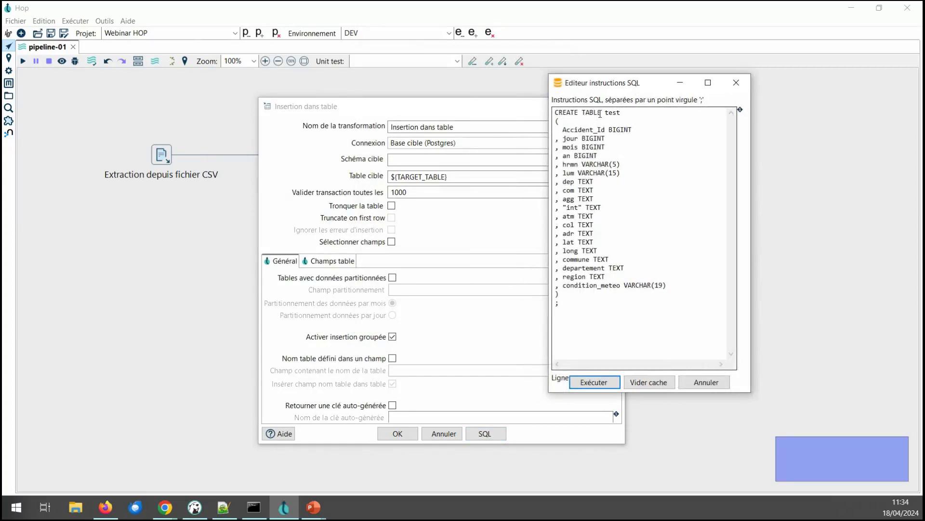
pyautogui.moveTo(603, 112); pyautogui.dragTo(626, 306)
pyautogui.click(627, 308)
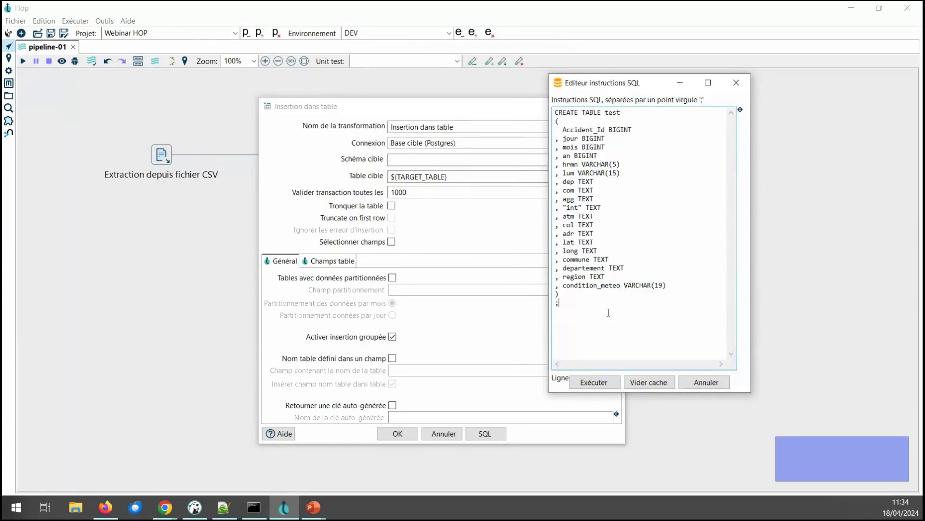
pyautogui.click(594, 383)
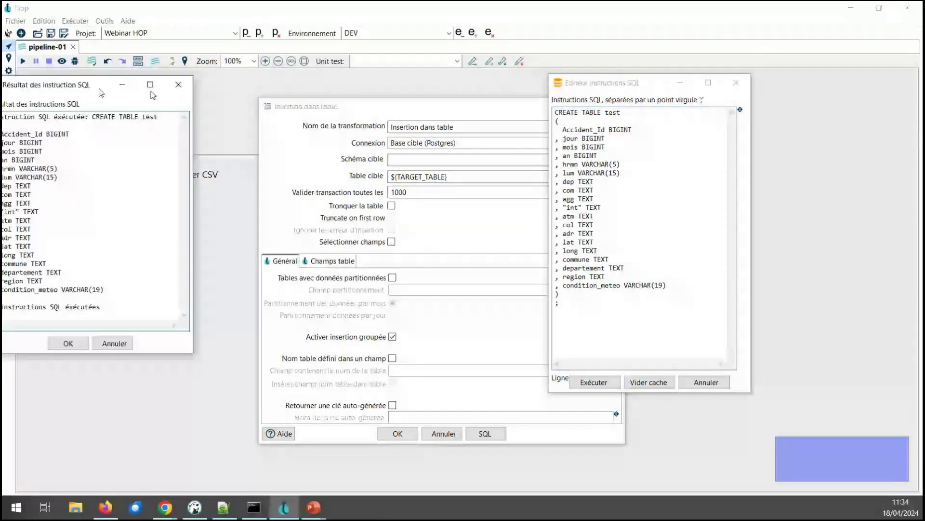
pyautogui.click(462, 346)
pyautogui.click(706, 382)
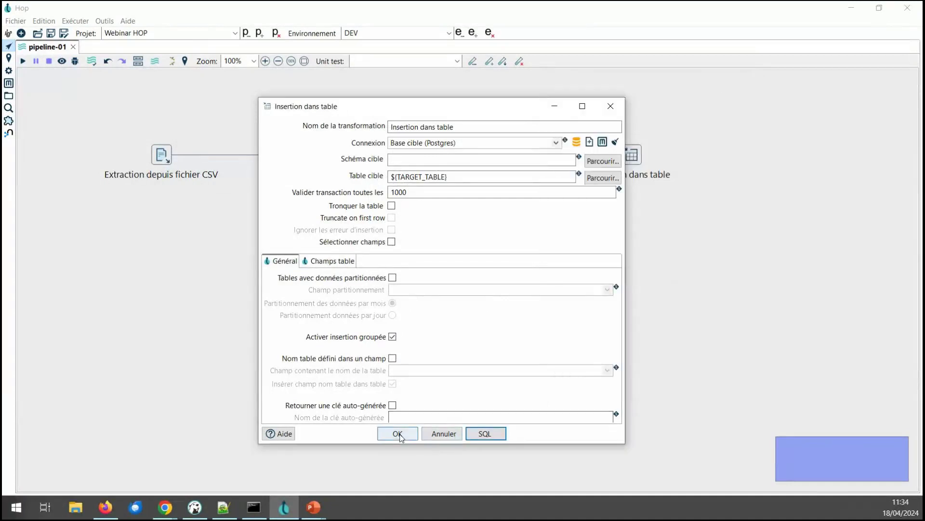